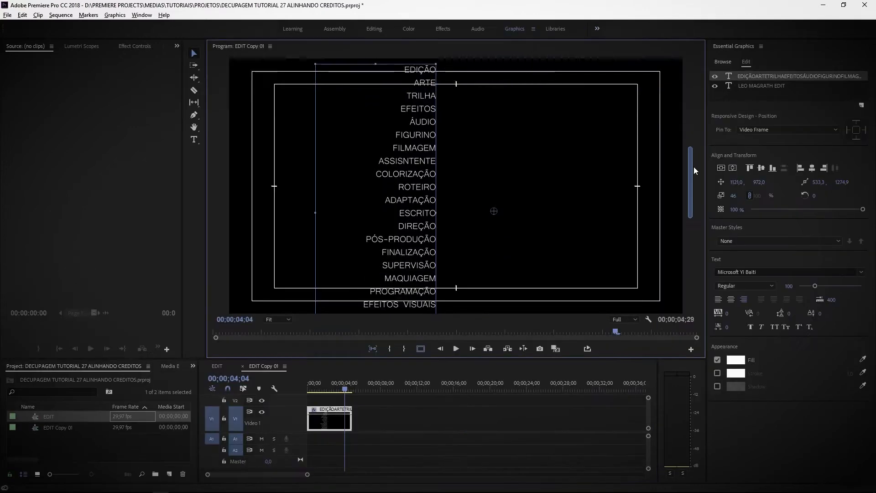
Nudge the names columns of the finished credits into alignment, then deselect the text
left_click_drag(694, 166, 704, 150)
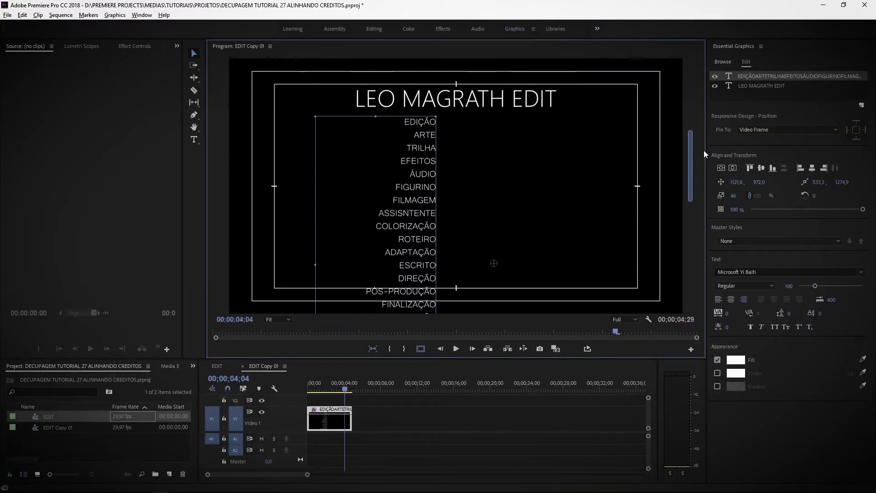
left_click_drag(383, 177, 396, 178)
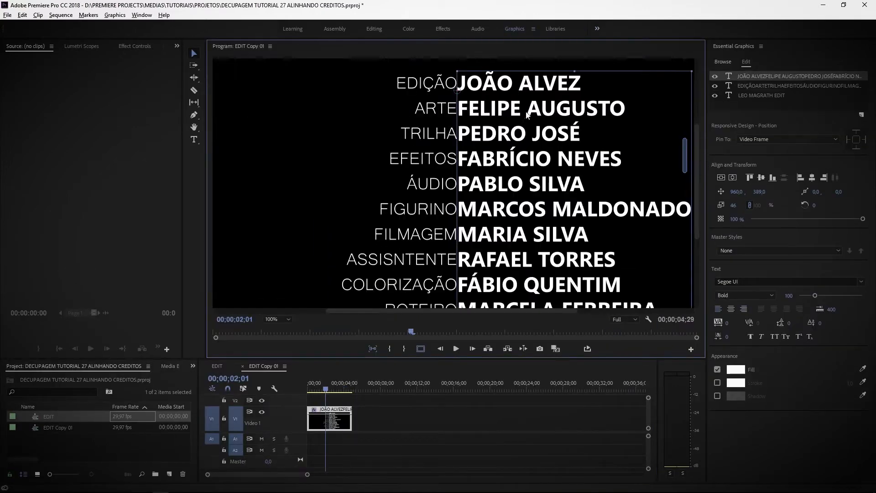
mouse_move(527, 114)
left_mouse_down()
mouse_move(516, 114)
mouse_move(526, 115)
left_mouse_up()
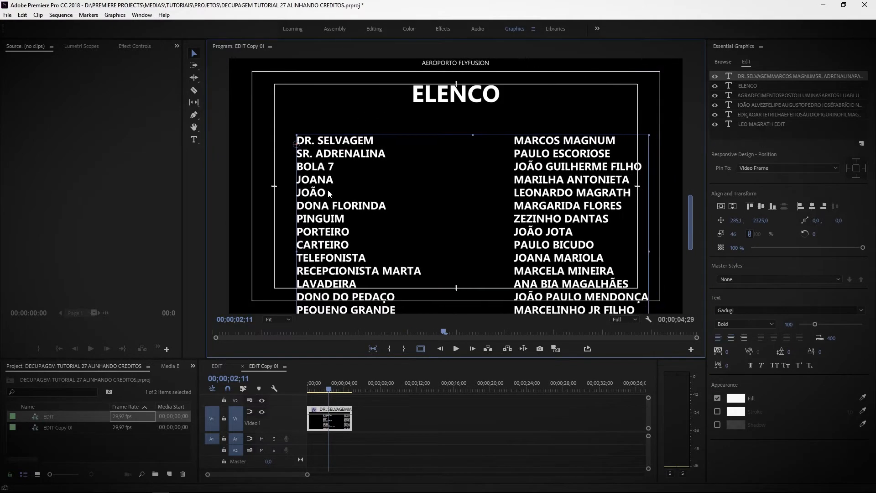
left_click_drag(329, 194, 334, 194)
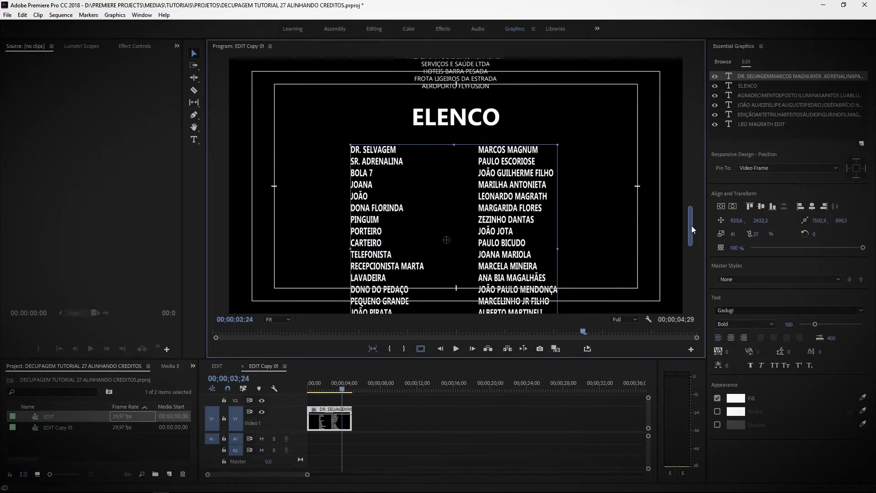
left_click_drag(692, 226, 699, 171)
left_click(525, 314)
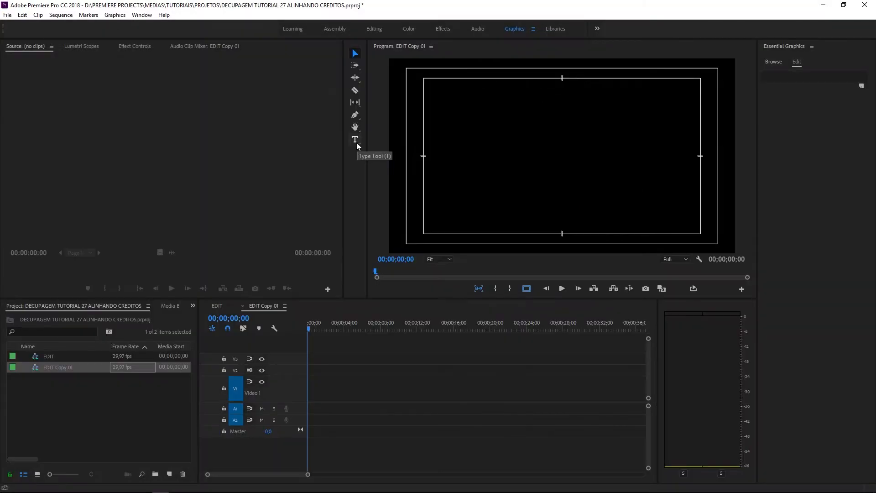
left_click(357, 143)
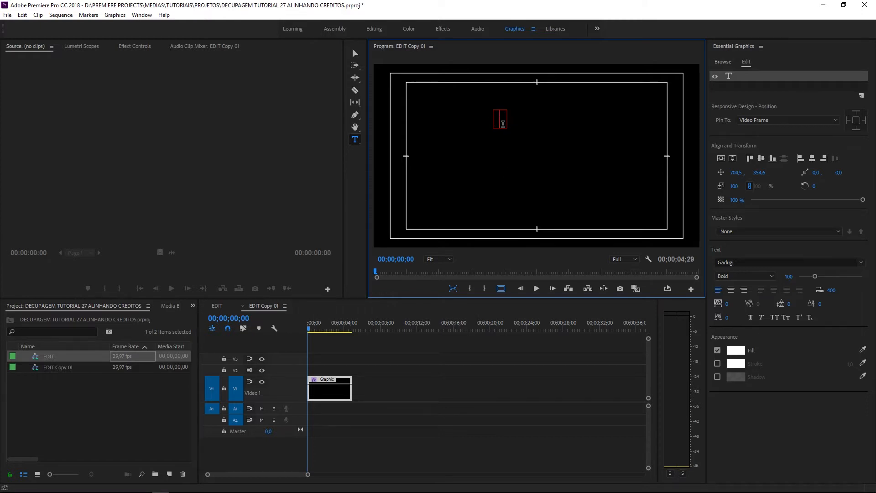
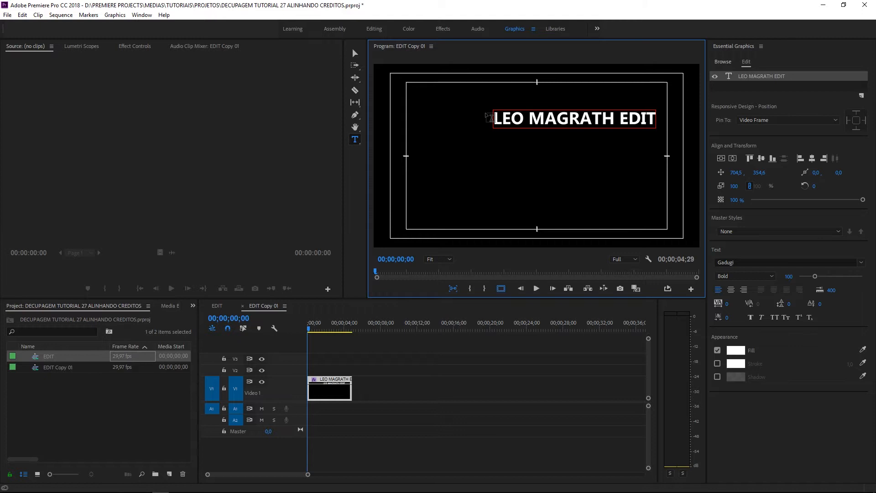
left_click_drag(656, 118, 486, 123)
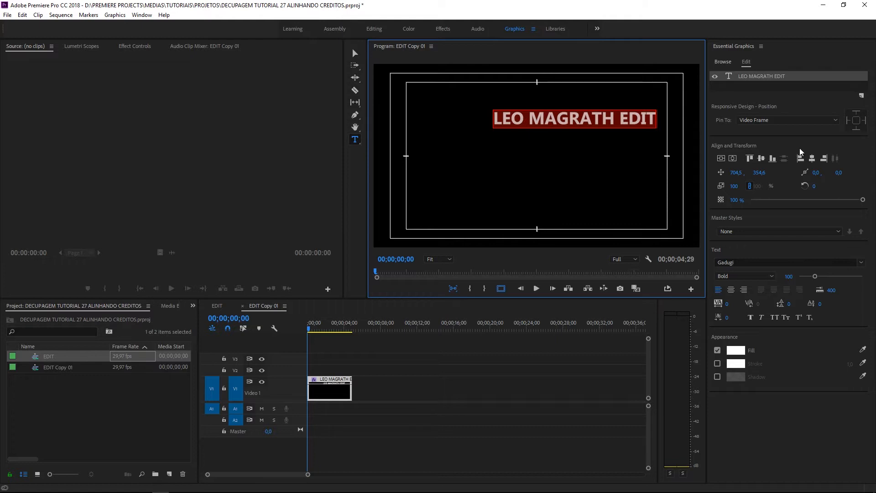
Change the title font to Segoe UI Light
left_click(862, 263)
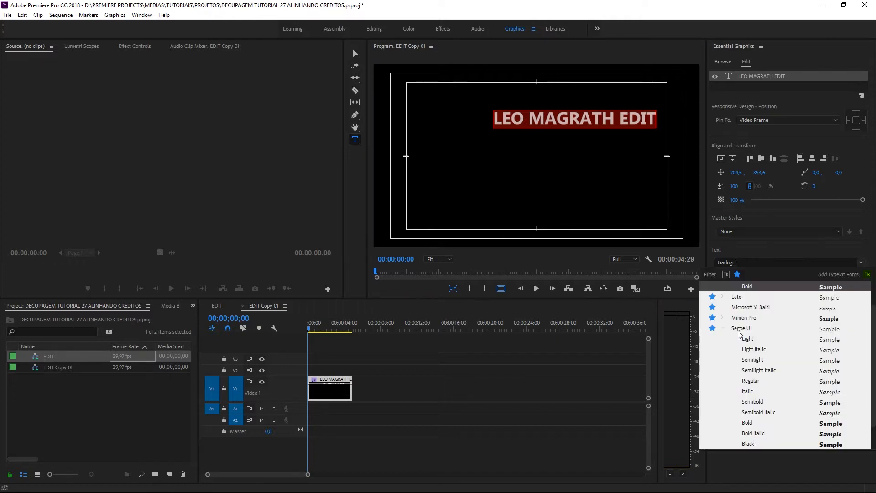
left_click(746, 338)
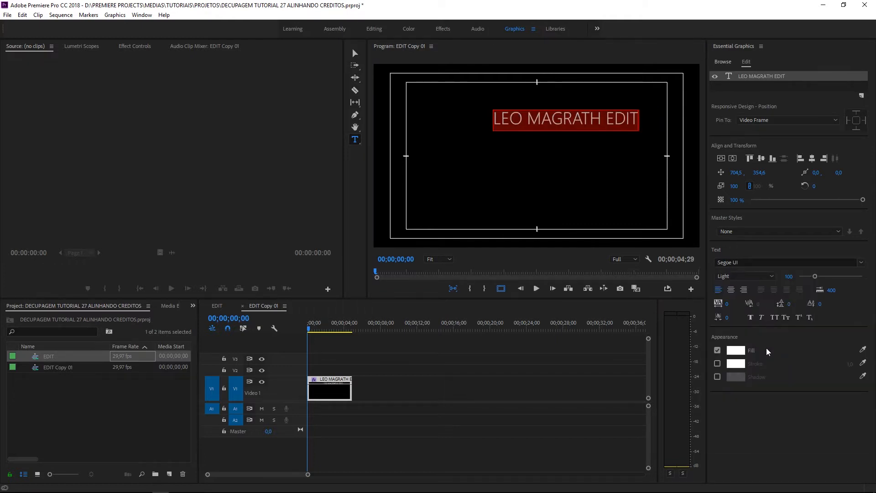
left_click(732, 158)
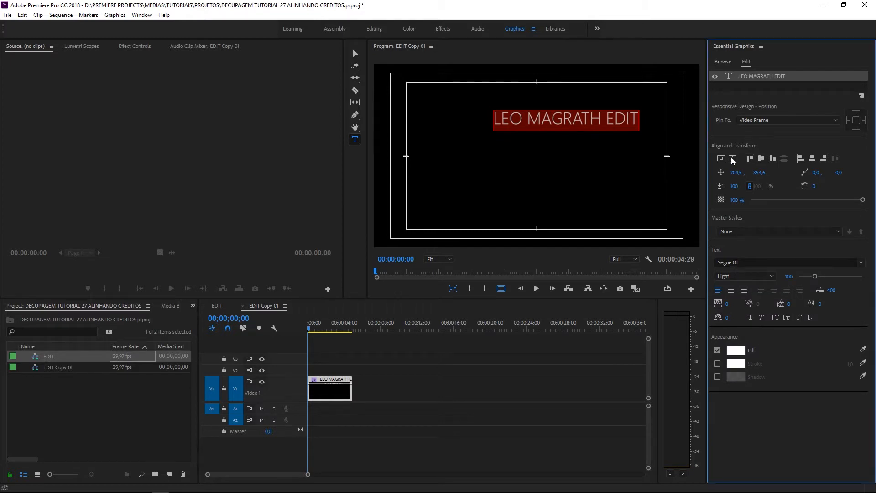
Move the title's anchor to top centre and snap it to the frame's horizontal centre
left_click(355, 53)
left_click_drag(579, 131, 556, 127)
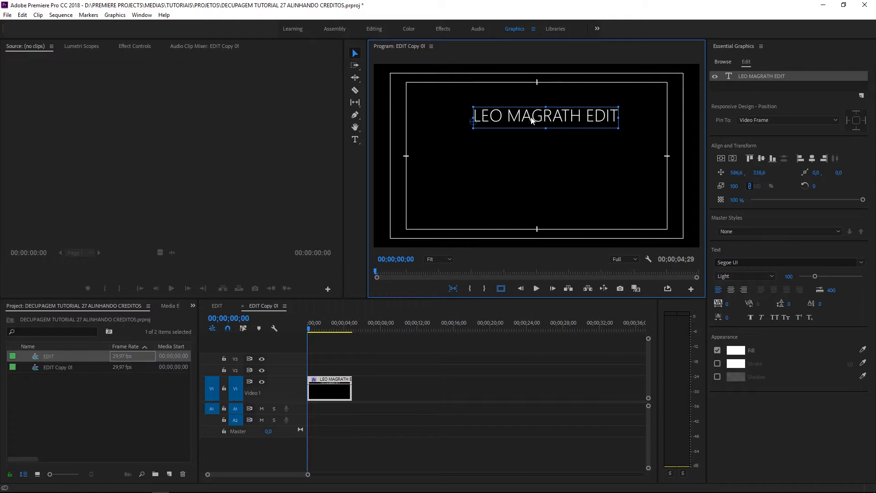
left_click_drag(476, 122, 551, 120)
mouse_move(559, 121)
left_mouse_down()
mouse_move(546, 124)
mouse_move(553, 120)
left_mouse_up()
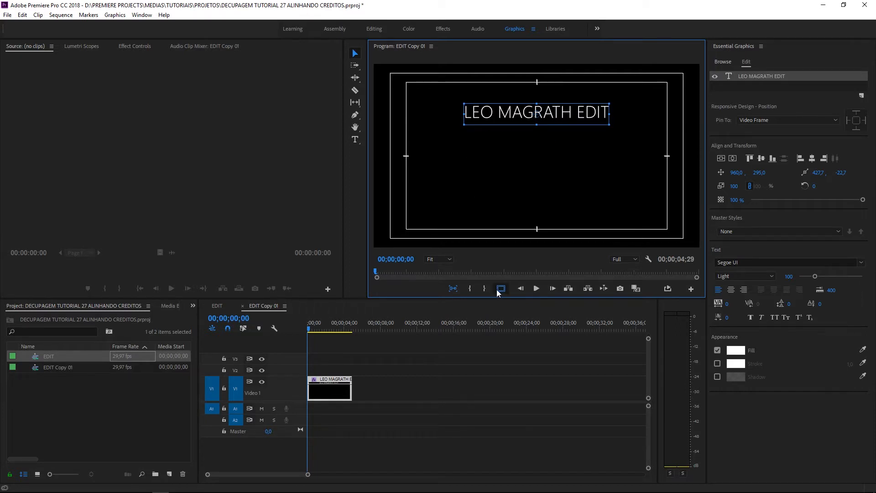
left_click(501, 289)
left_click(501, 288)
left_click_drag(561, 120, 561, 119)
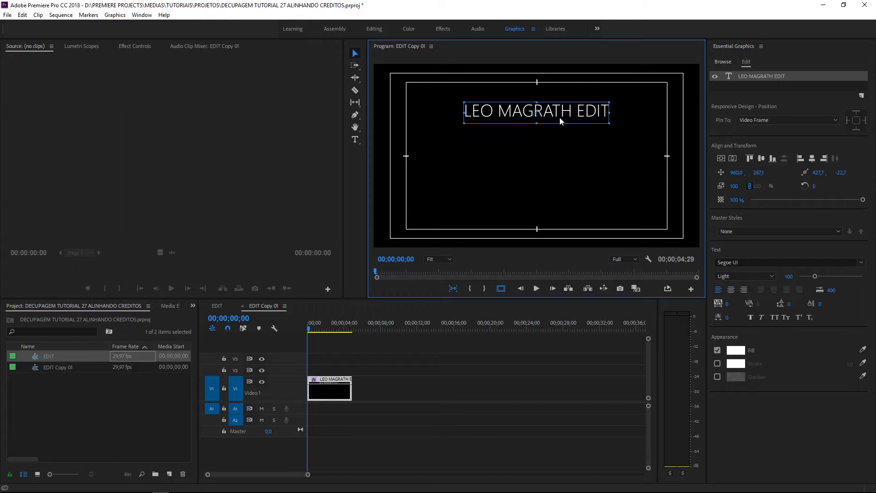
left_click(362, 372)
left_click_drag(386, 390, 331, 391)
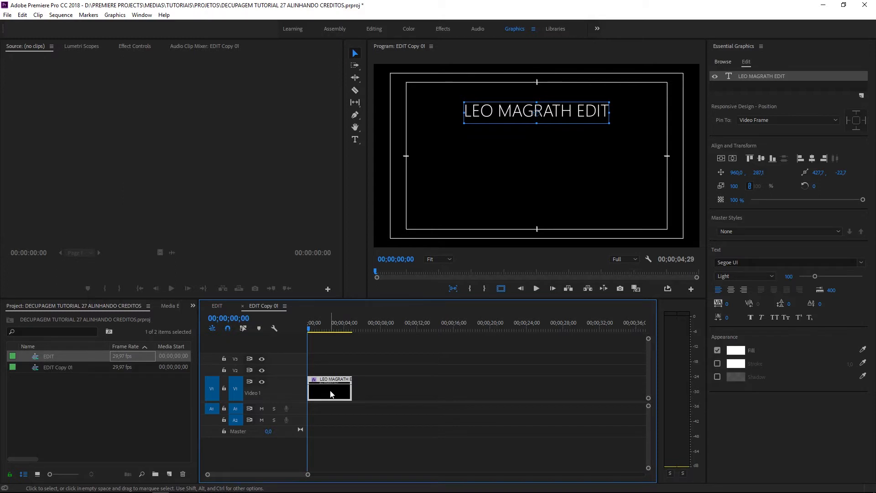
Add a new text layer, move it left below the title, and scale it to 109
left_click(332, 394)
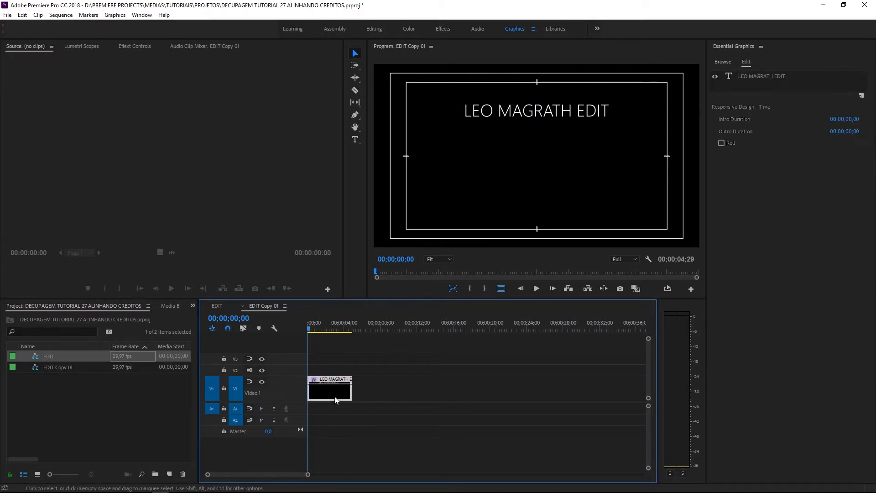
left_click(862, 96)
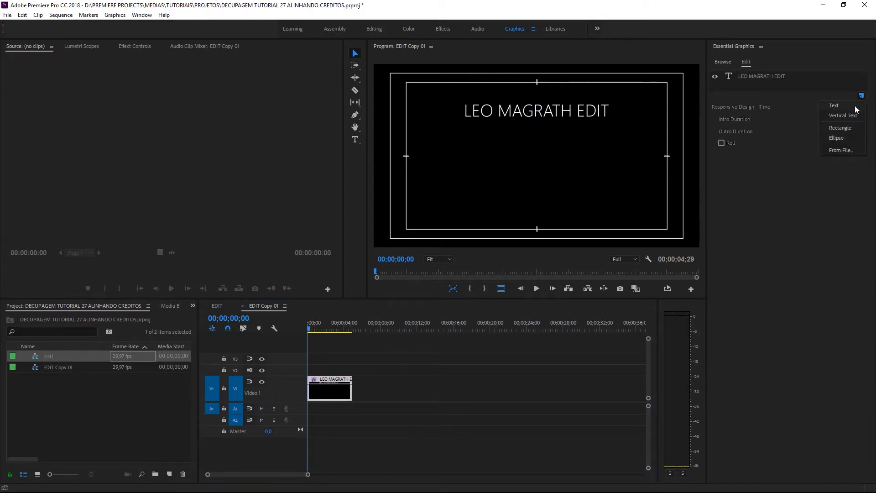
left_click(851, 105)
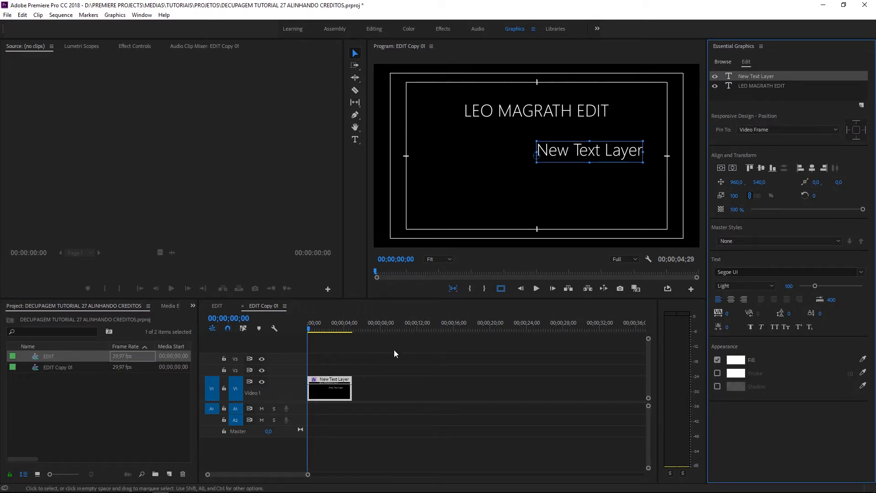
left_click_drag(583, 149, 499, 160)
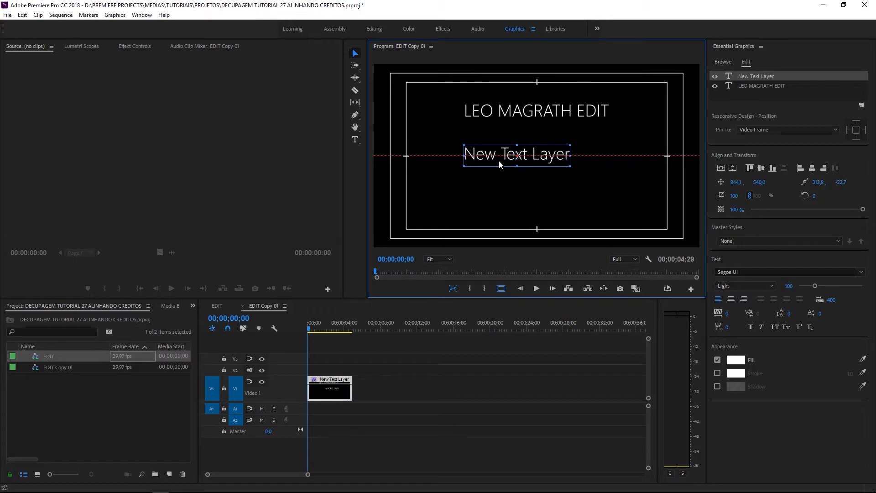
left_click_drag(733, 195, 740, 196)
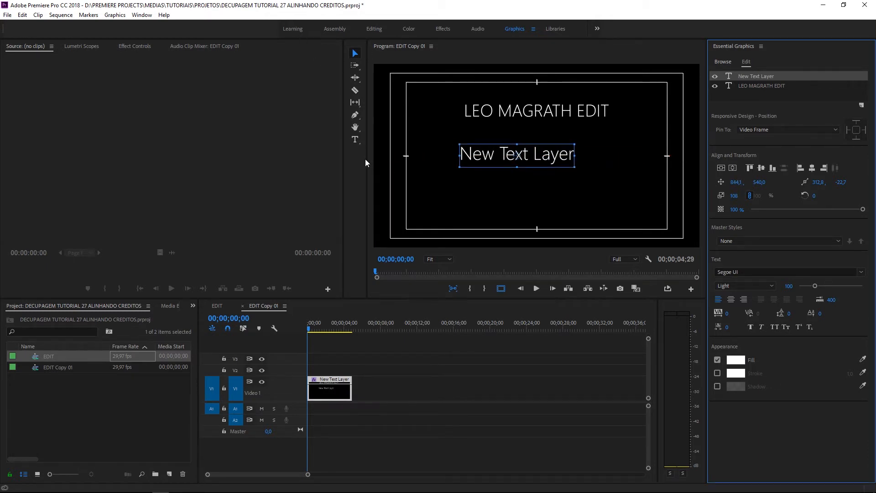
left_click(354, 140)
left_click_drag(459, 158, 593, 166)
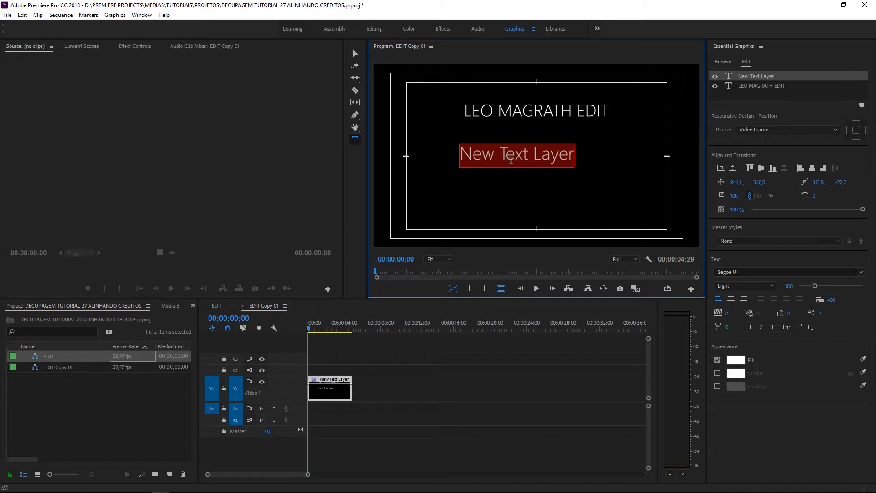
Switch the new text layer to Microsoft Yi Baiti and select its placeholder text
left_click(861, 272)
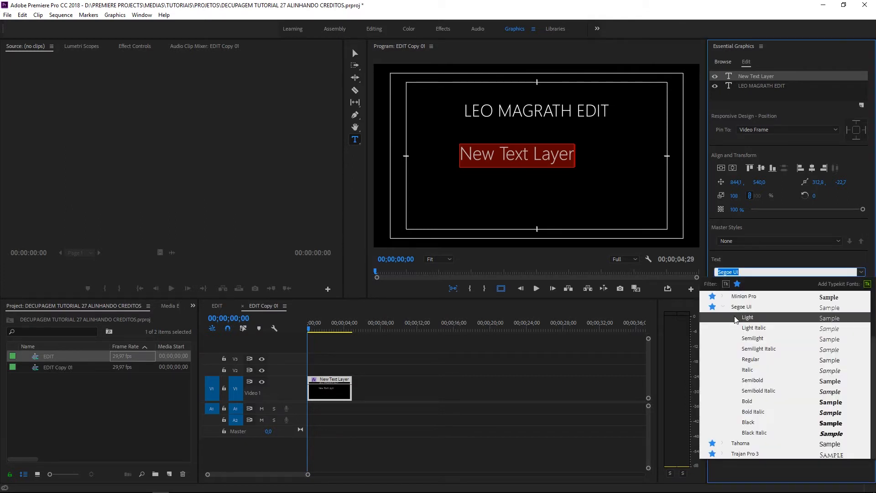
left_click(722, 308)
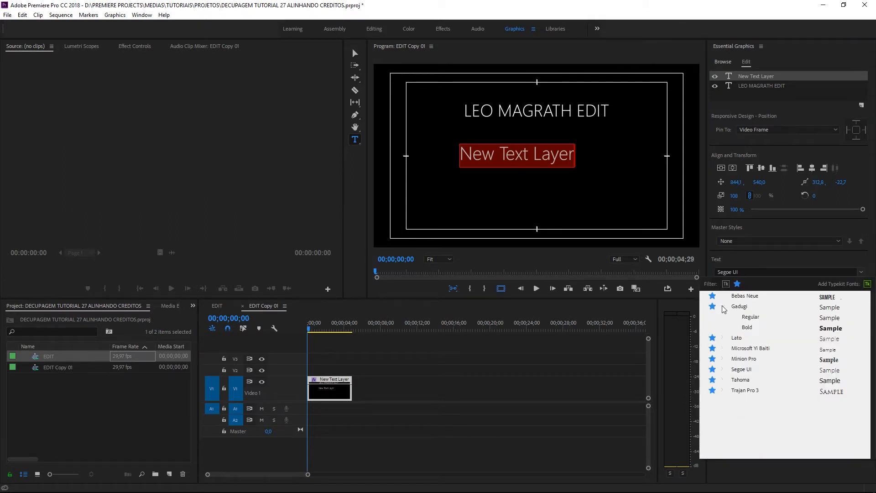
left_click(751, 349)
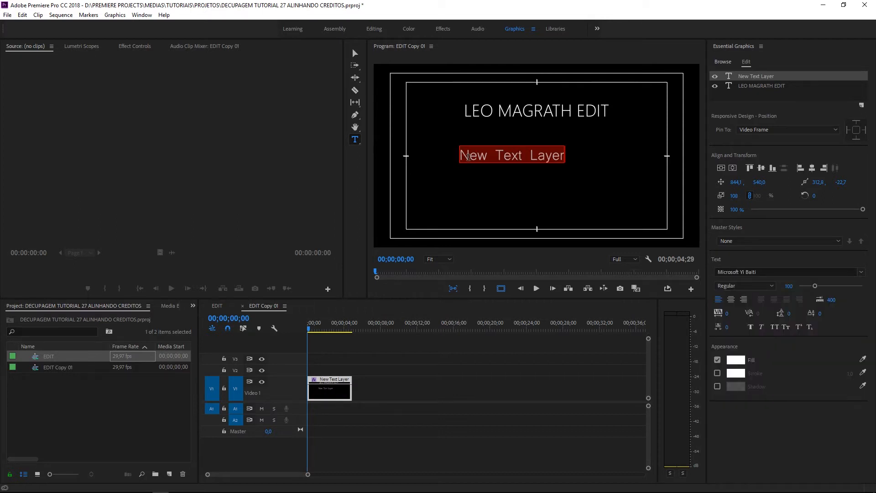
left_click(557, 158)
double_click(556, 157)
left_click(566, 156)
left_click_drag(564, 155, 459, 155)
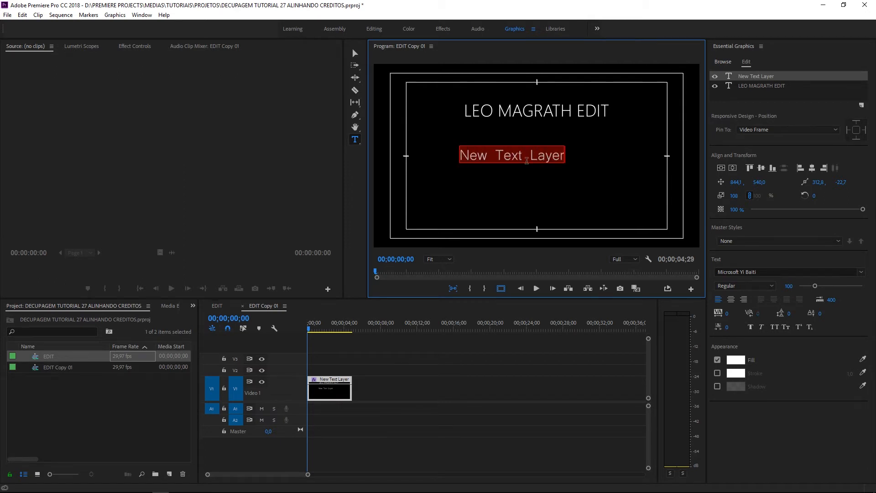
Type test lines EDIÇAO, FILMAGEM, ROTEI, delete them all, and switch to the WordPad credits file
type("EDIÇAO")
key("Return")
type("FILW")
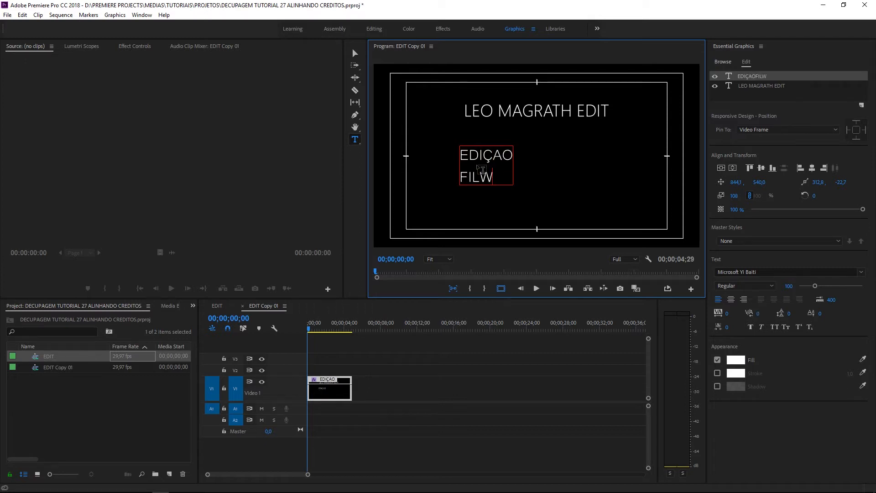
key("BackSpace")
type("MAGEM")
key("Return")
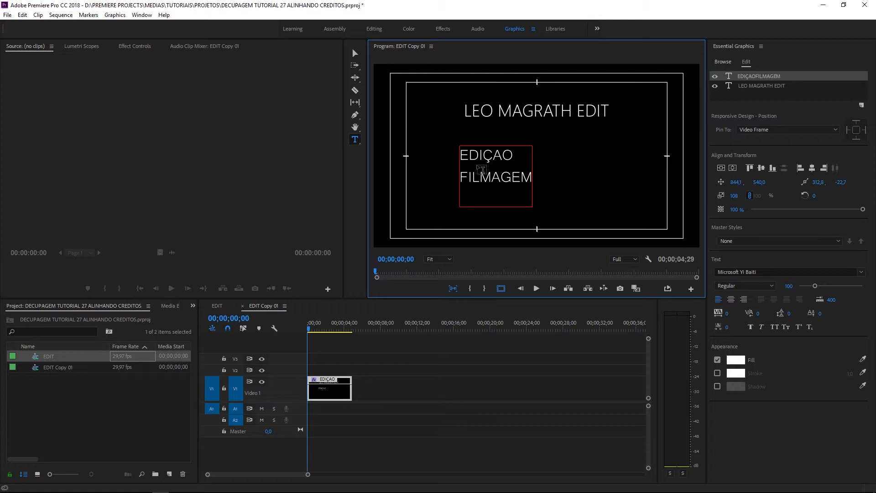
type("ROTEI")
key("ctrl+a")
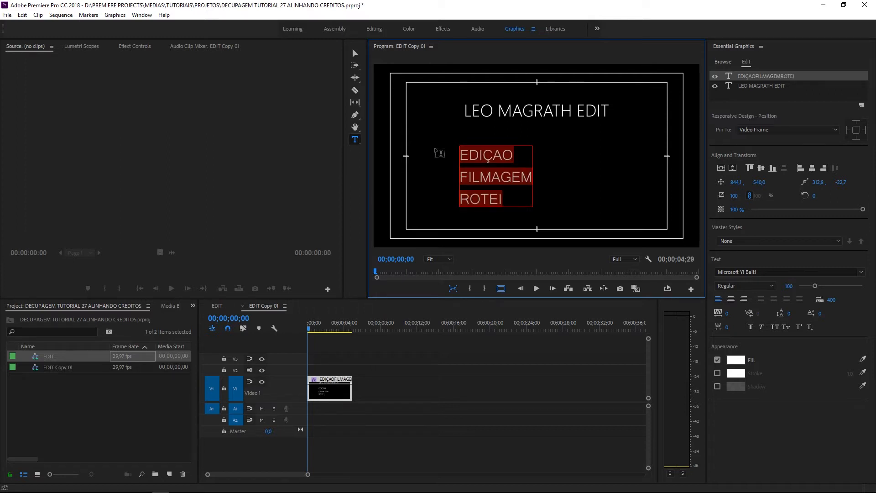
key("BackSpace")
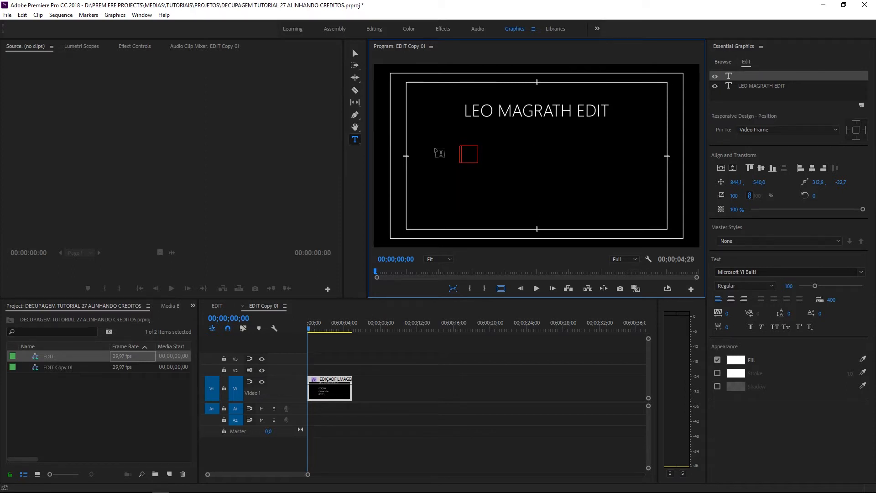
key("alt+Tab")
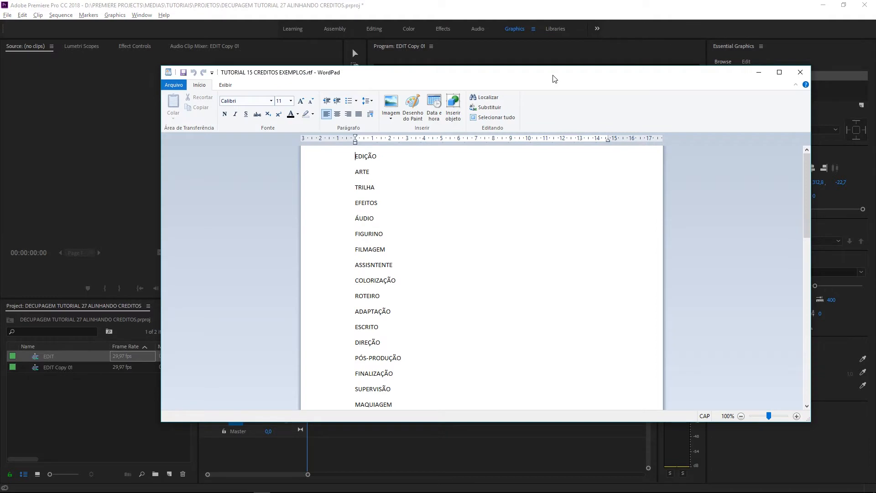
Reposition the WordPad window and trial-select the role lines starting at EDIÇÃO
left_click_drag(555, 78, 565, 56)
left_click_drag(365, 133, 379, 285)
left_click(373, 150)
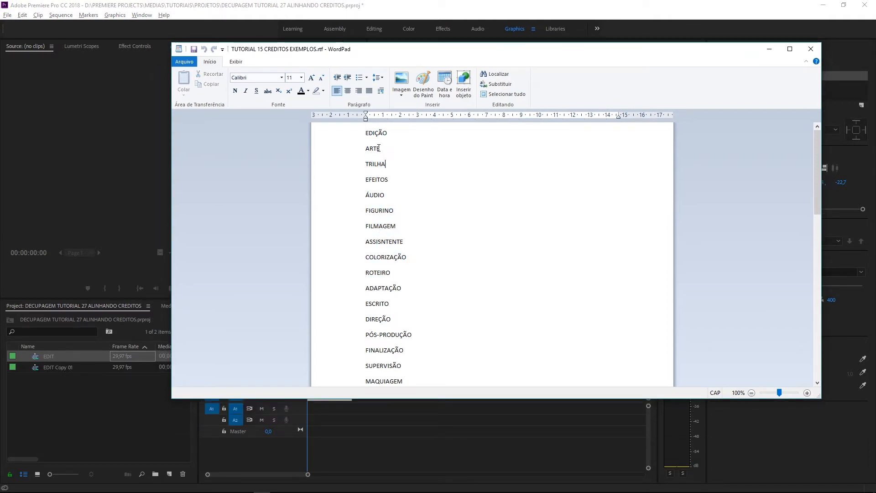
left_click_drag(365, 132, 392, 307)
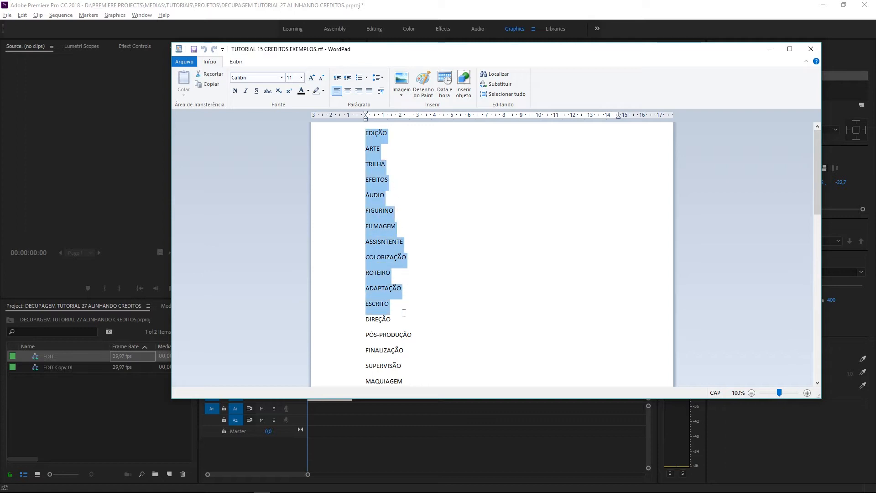
scroll(377, 219, "down", 4)
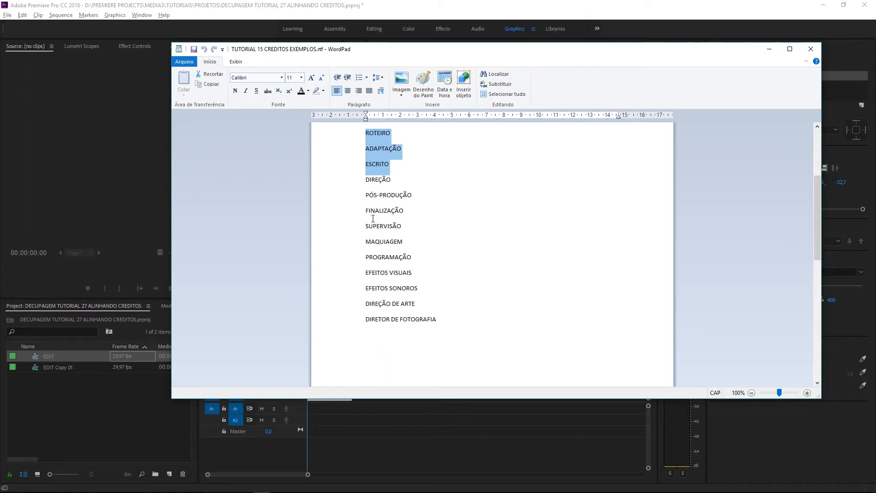
scroll(422, 349, "down", 3)
left_click_drag(366, 195, 417, 332)
scroll(416, 333, "up", 7)
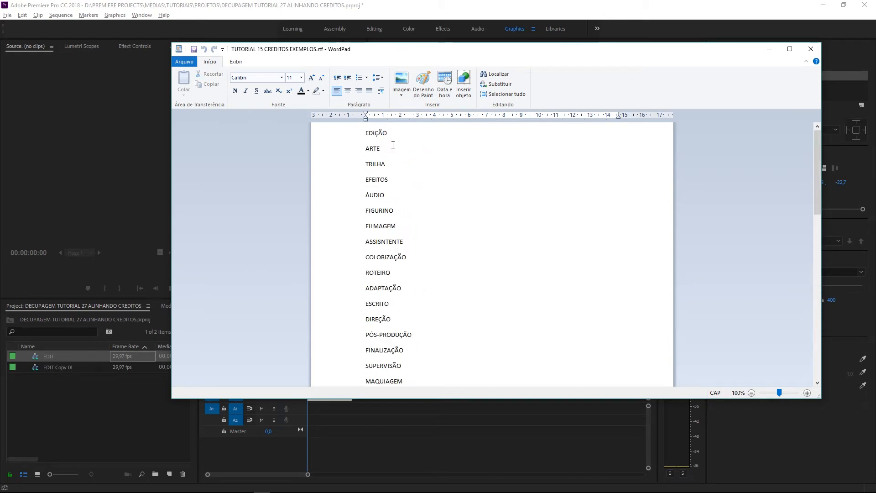
left_click_drag(477, 46, 418, 55)
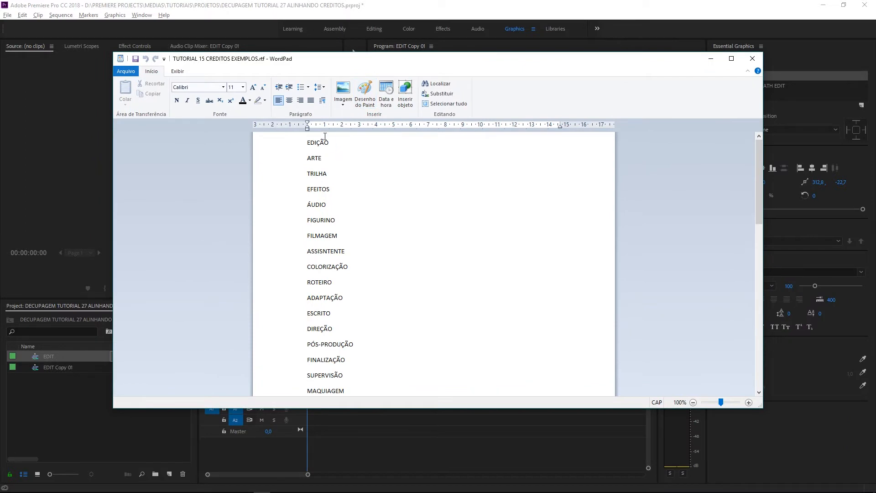
Copy the roles from EDIÇÃO to DIRETOR DE FOTOGRAFIA and return to Premiere Pro
left_click_drag(304, 144, 377, 373)
left_click(387, 274)
scroll(388, 273, "up", 5)
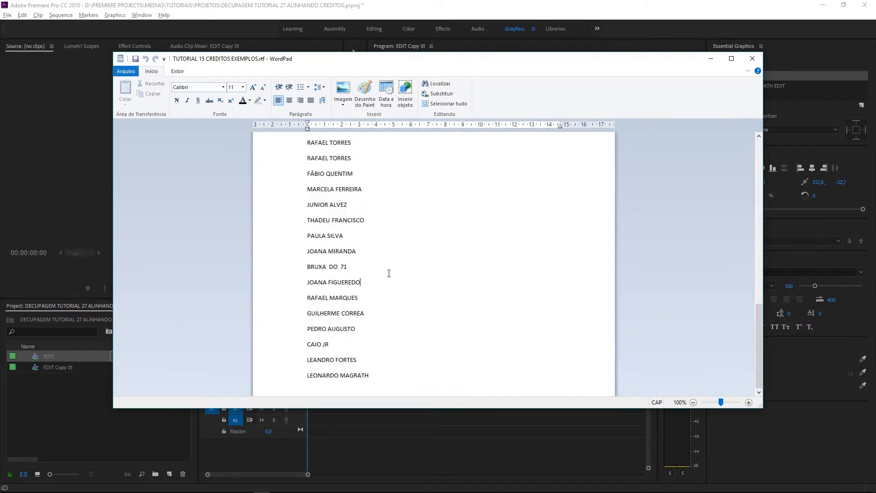
left_click_drag(381, 190, 279, 127)
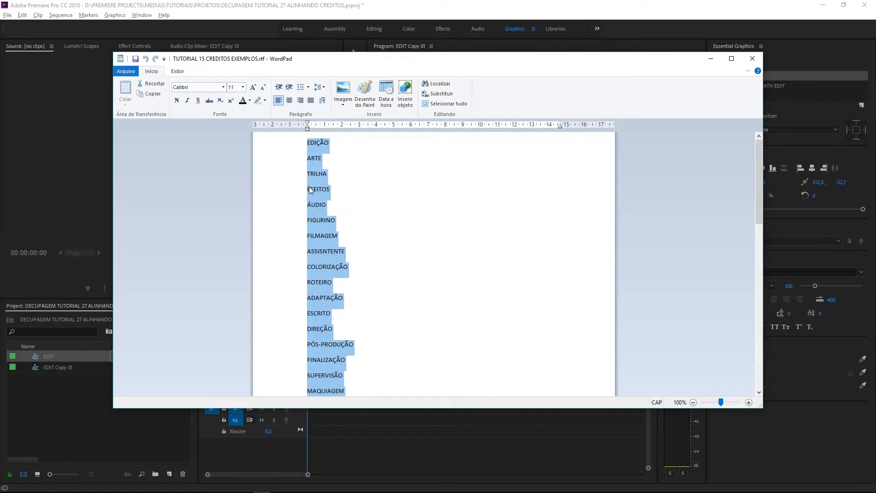
right_click(318, 192)
left_click(348, 209)
left_click(358, 421)
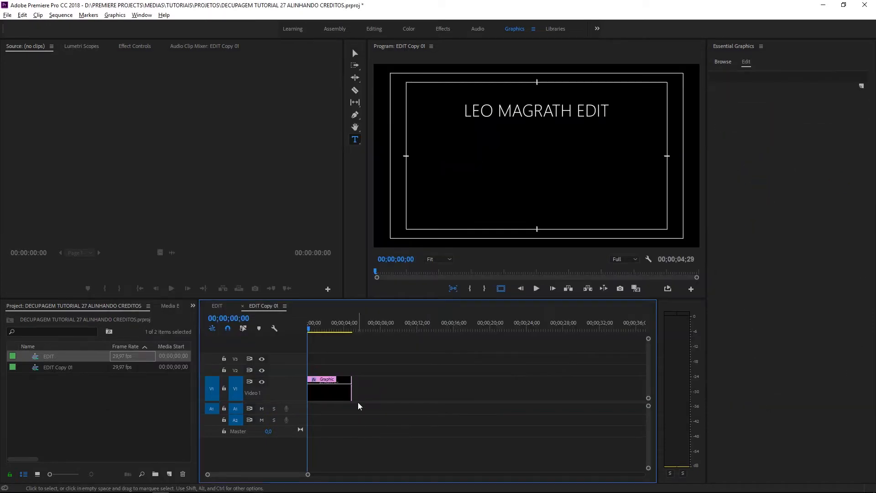
Paste the copied role list into the credits graphic's empty text layer
left_click(344, 396)
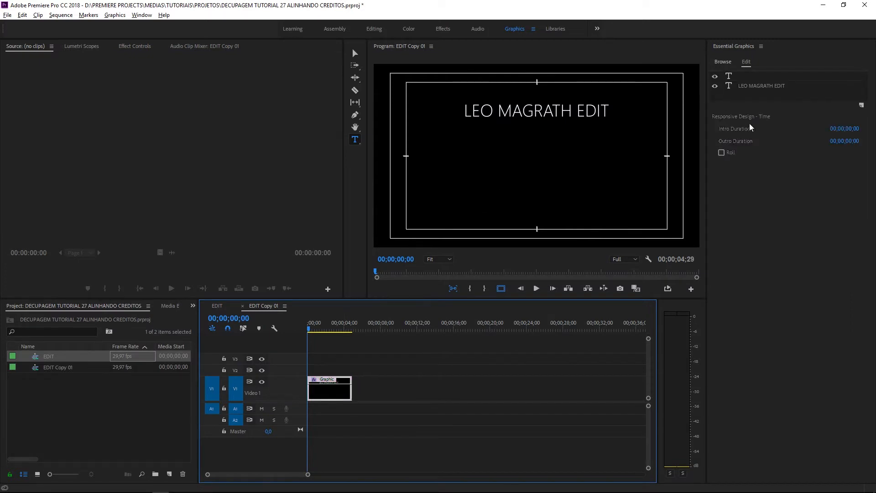
left_click(748, 80)
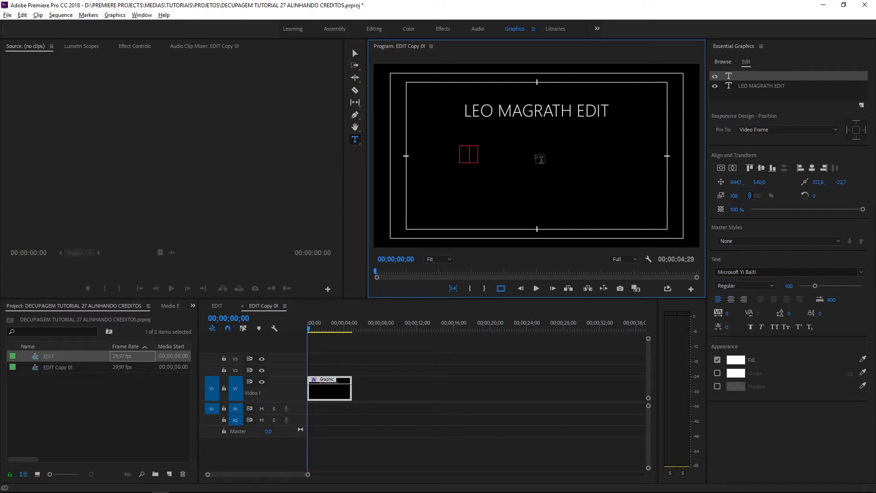
key("ctrl+v")
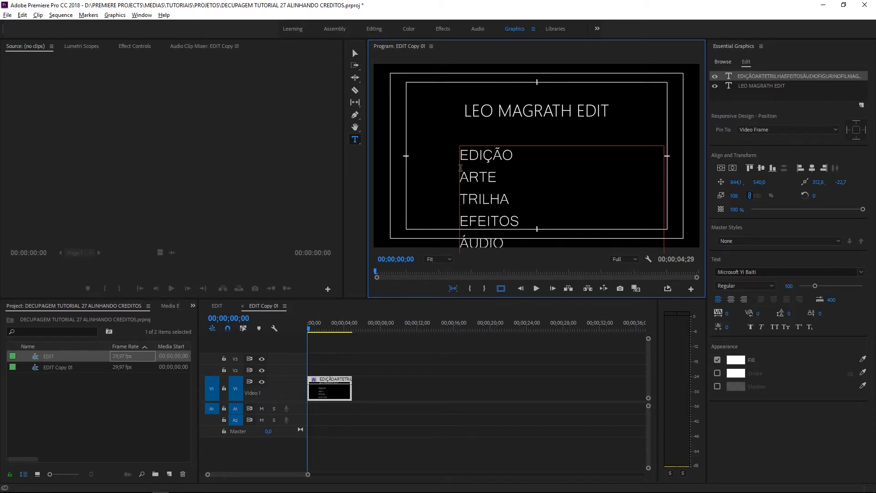
Set the role list's scale to 46 and shift its position left and up toward the title
left_click(734, 197)
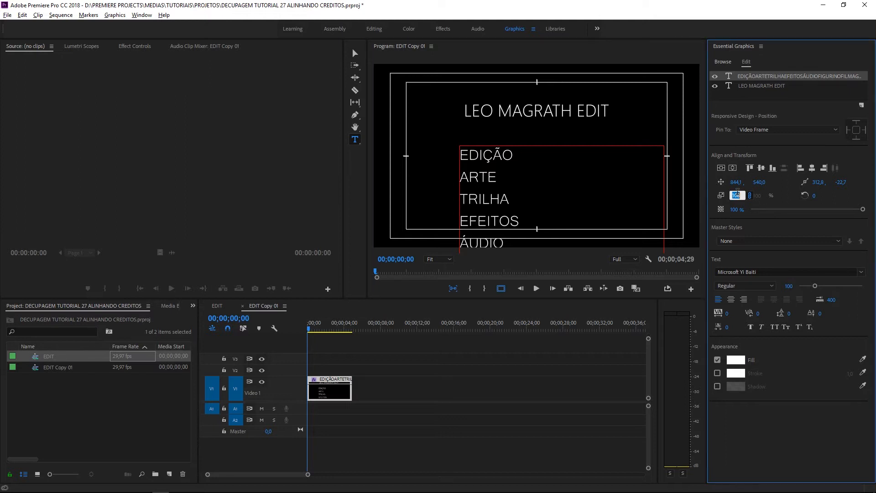
type("65")
key("Return")
type("33")
key("Return")
left_click_drag(734, 196, 738, 196)
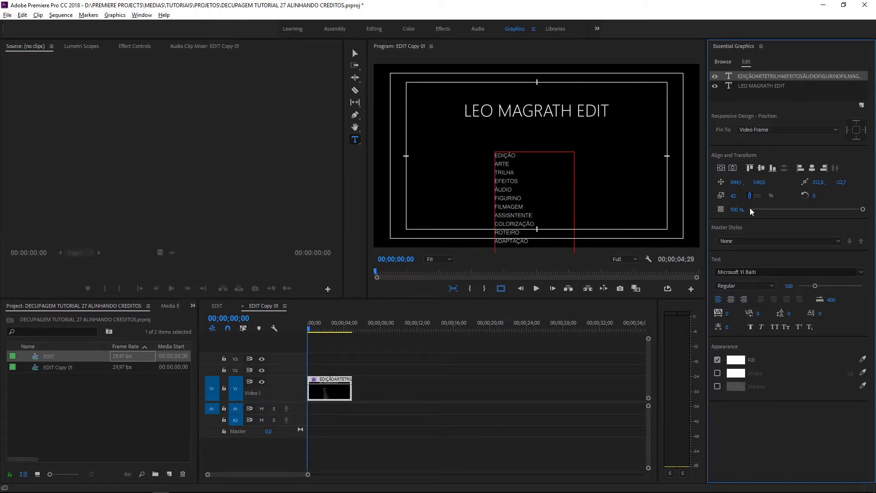
left_click(734, 195)
type("46")
left_click(643, 271)
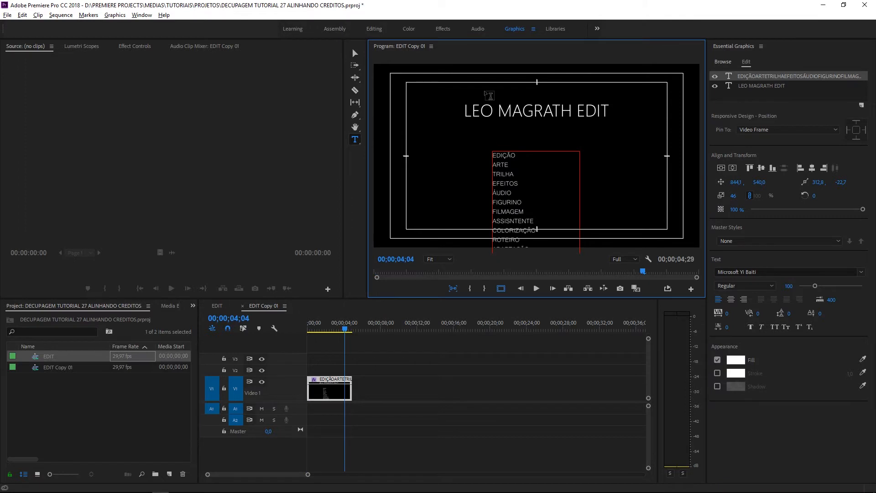
left_click_drag(735, 182, 698, 184)
left_click_drag(760, 183, 693, 183)
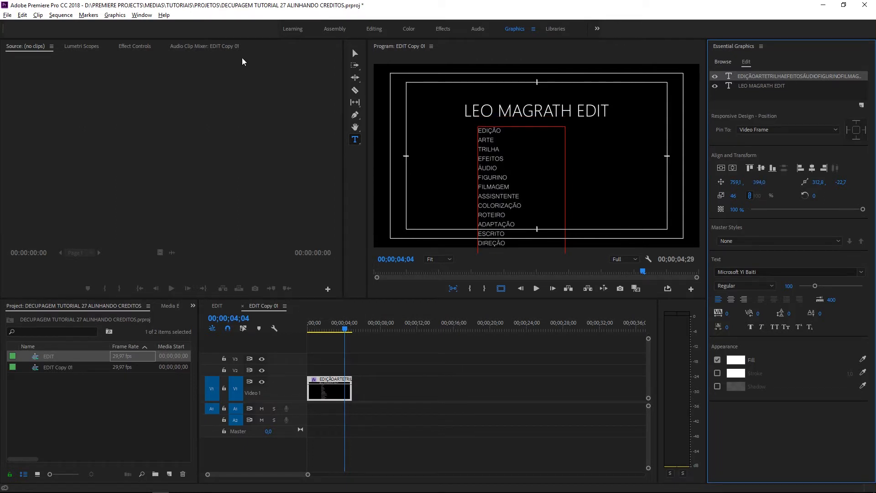
Drag the role list up directly beneath the title, then reselect the graphic clip on V1
left_click(354, 54)
left_click_drag(514, 164, 510, 213)
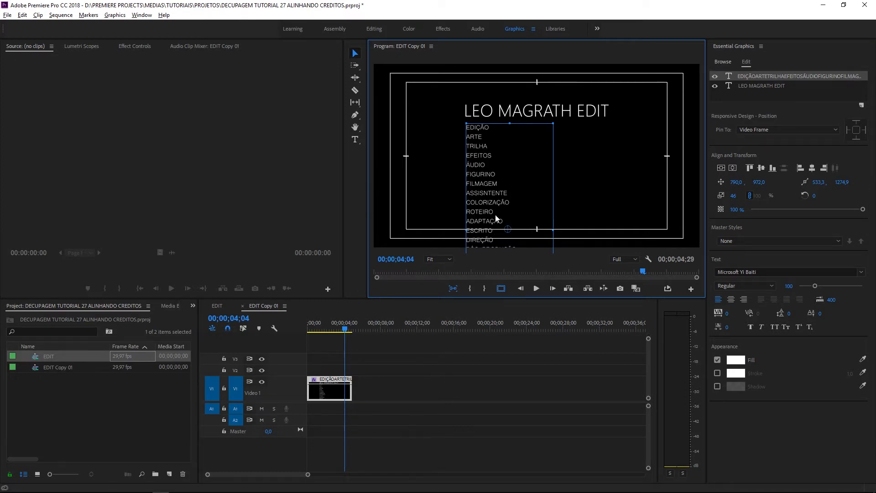
left_click(439, 350)
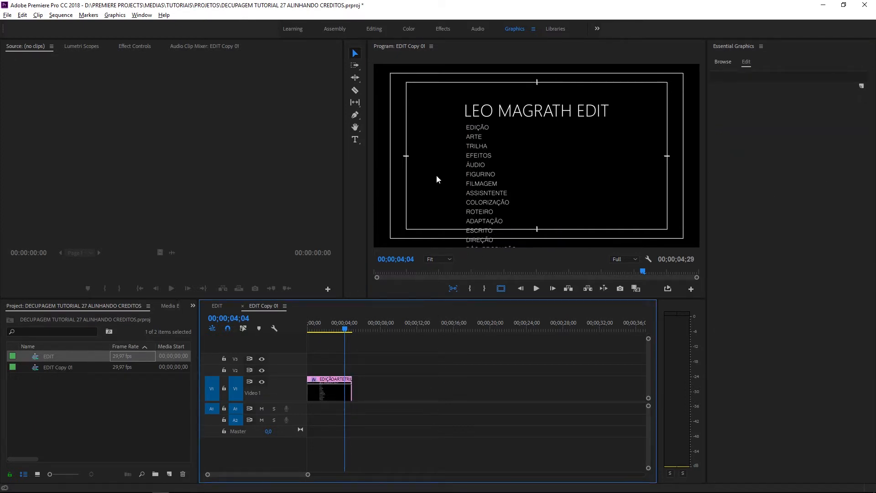
left_click(479, 185)
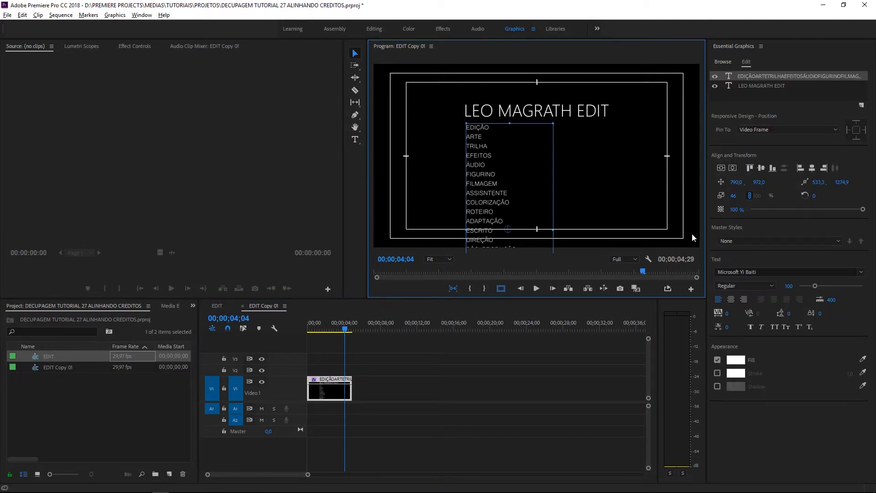
left_click(480, 350)
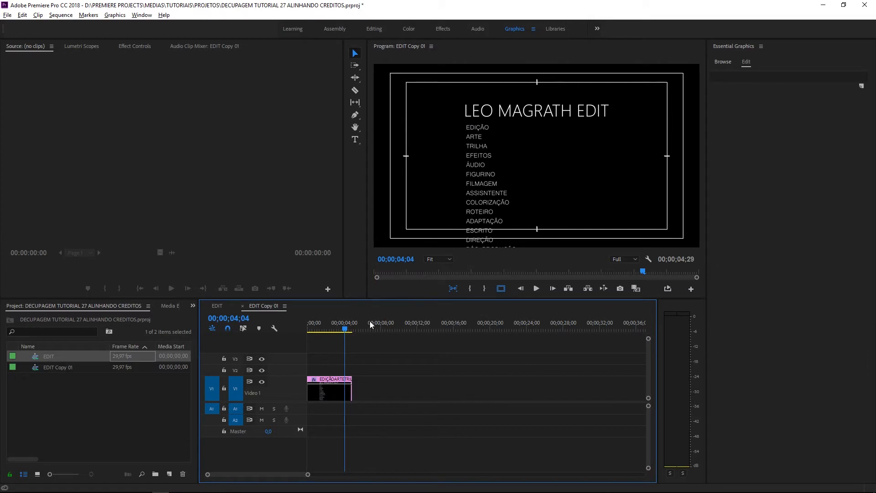
left_click(332, 396)
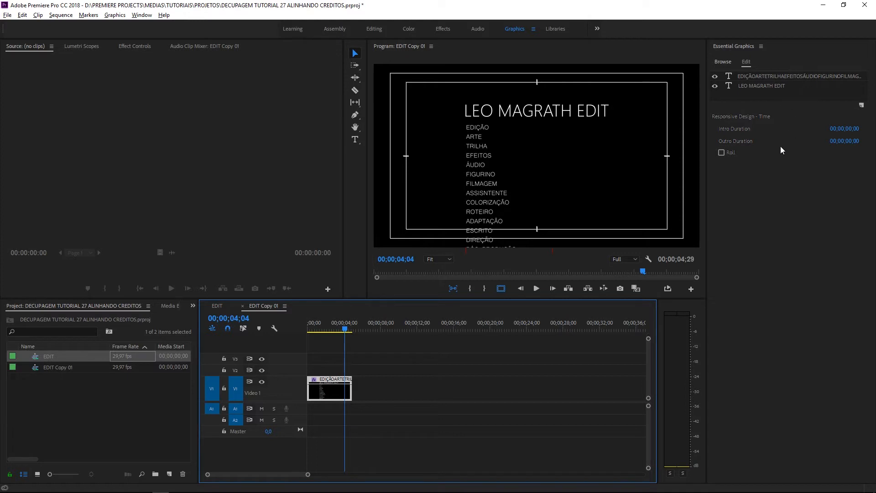
Turn on Roll for the credits graphic and enlarge the Program monitor to preview it
left_click(721, 153)
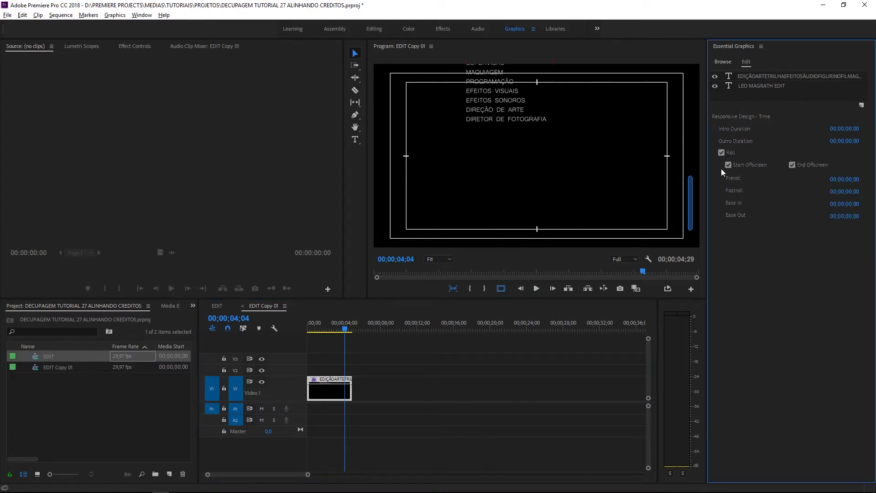
left_click_drag(691, 219, 695, 160)
left_click_drag(369, 299, 369, 359)
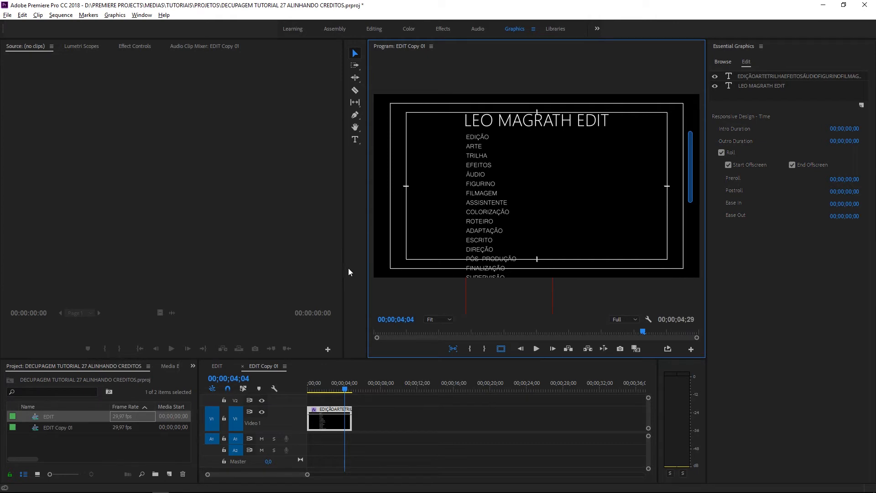
left_click_drag(367, 266, 206, 274)
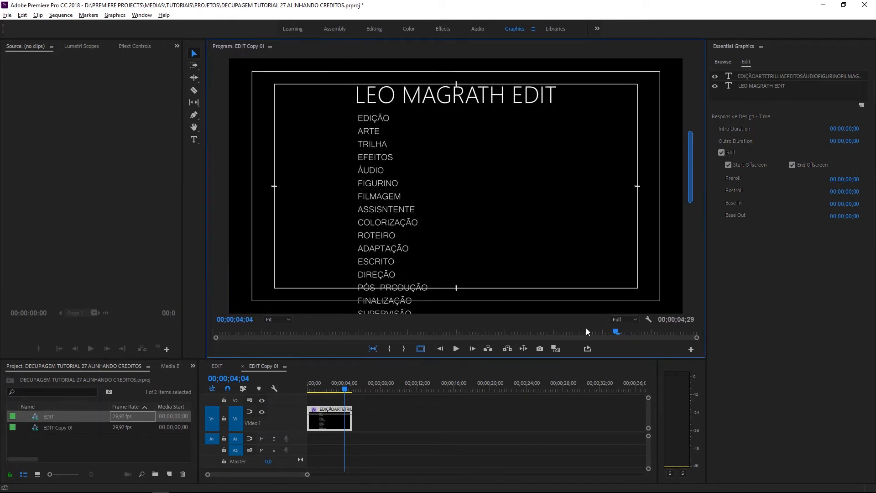
scroll(691, 185, "down", 8)
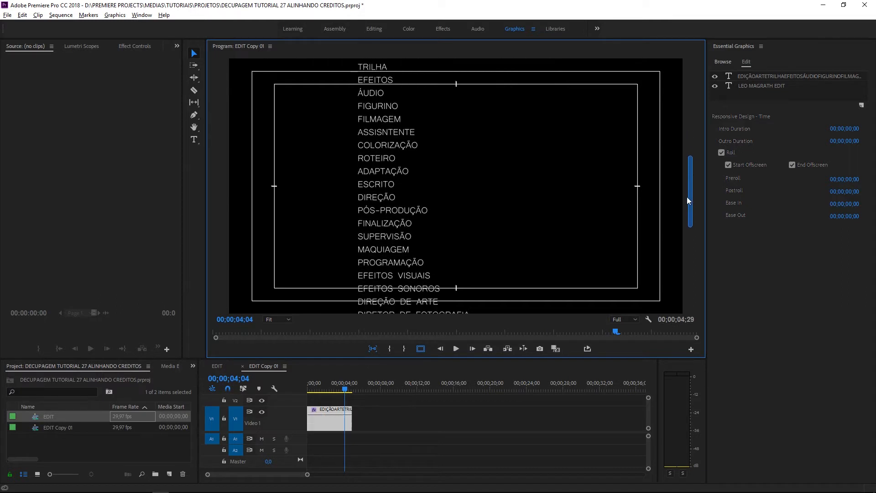
scroll(680, 215, "up", 6)
scroll(686, 184, "up", 2)
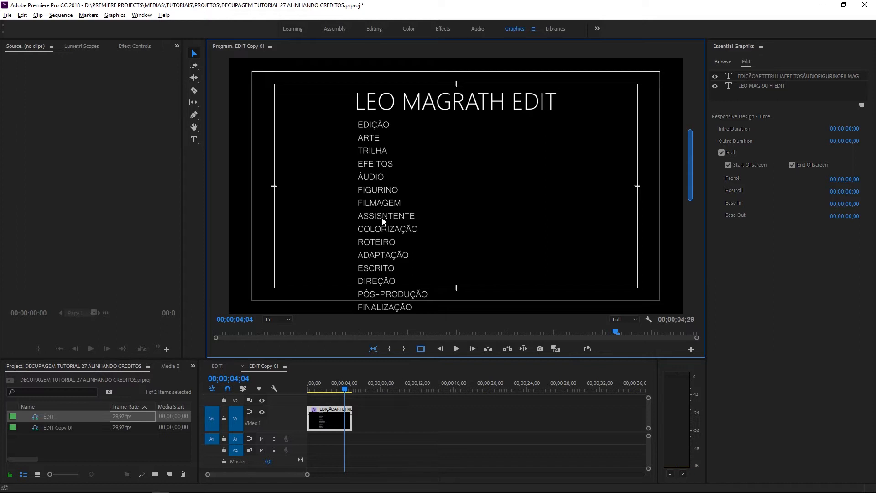
Right-align the role list and snap its right edge to the frame's vertical centre
left_click(365, 152)
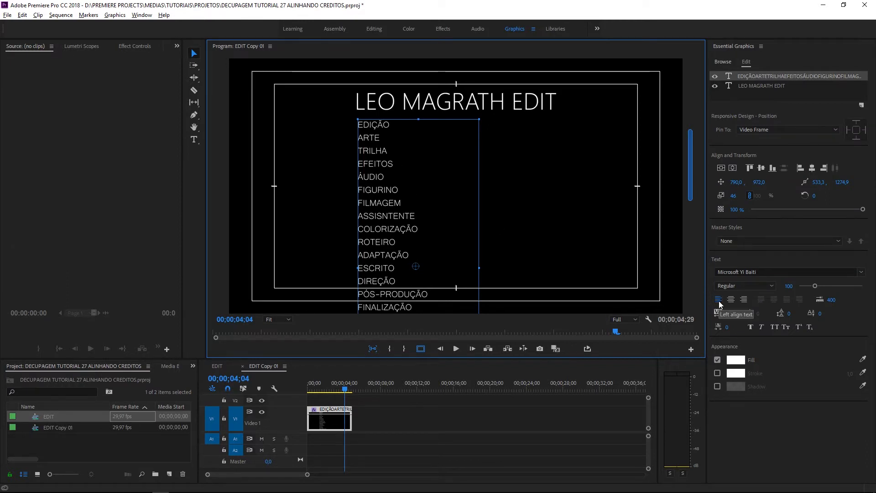
left_click(745, 300)
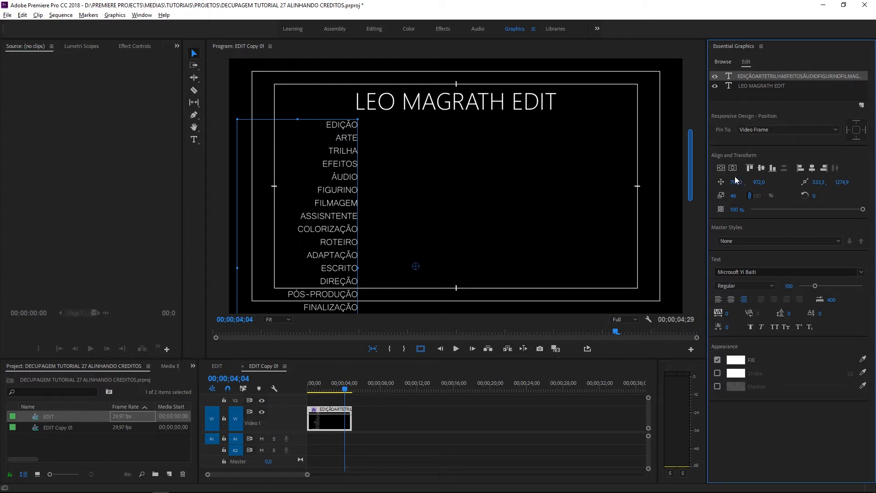
left_click_drag(736, 184, 776, 184)
mouse_move(692, 150)
left_mouse_down()
mouse_move(692, 187)
mouse_move(704, 152)
left_mouse_up()
left_click_drag(392, 177, 407, 180)
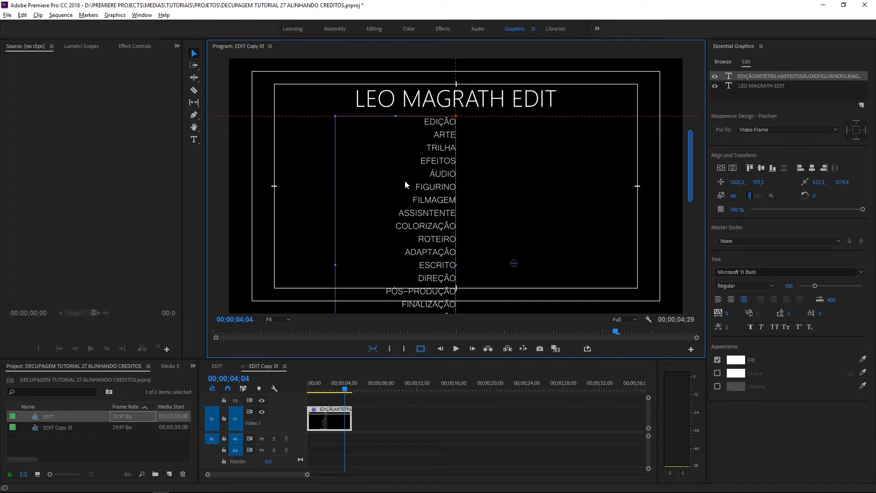
mouse_move(690, 178)
left_mouse_down()
mouse_move(690, 193)
mouse_move(694, 175)
left_mouse_up()
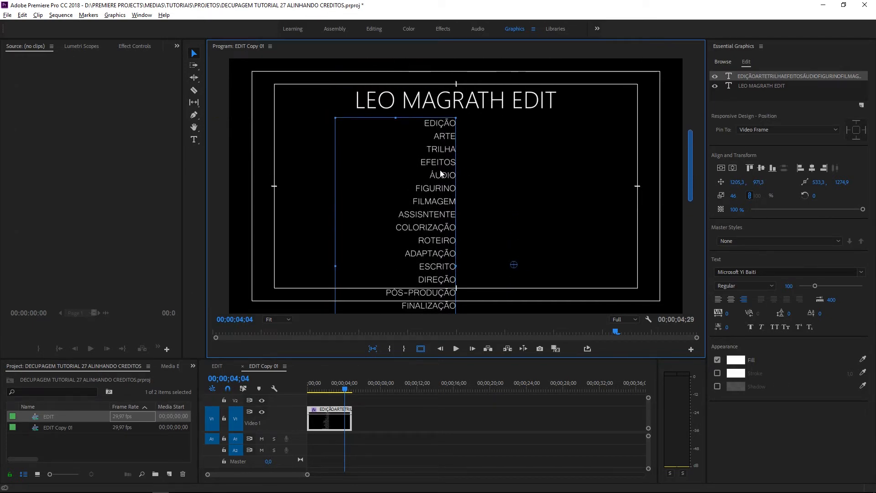
left_click_drag(425, 186, 426, 187)
left_click_drag(691, 163, 704, 219)
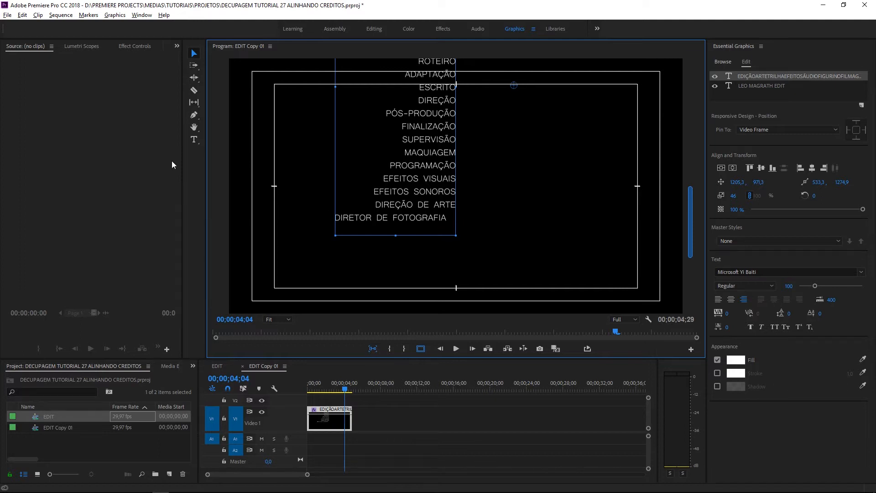
Remove the trailing spaces after DIRETOR DE FOTOGRAFIA in the role list
left_click(194, 139)
left_click(452, 220)
key("BackSpace")
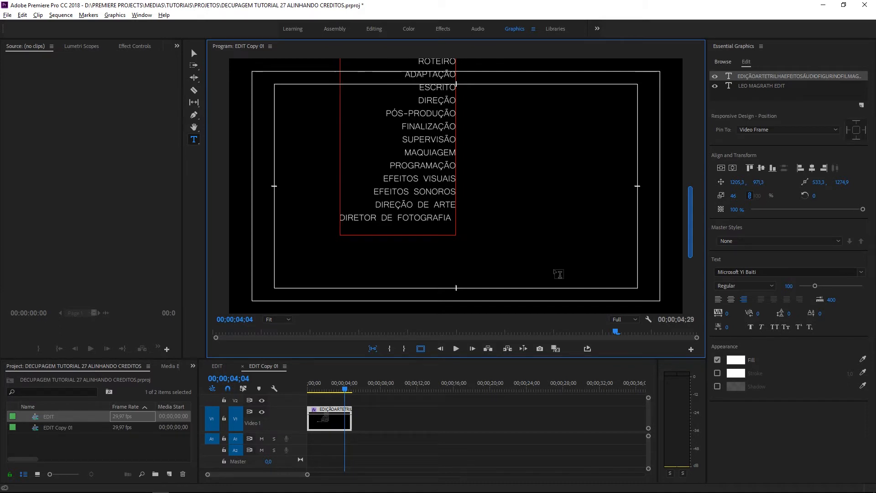
key("Delete")
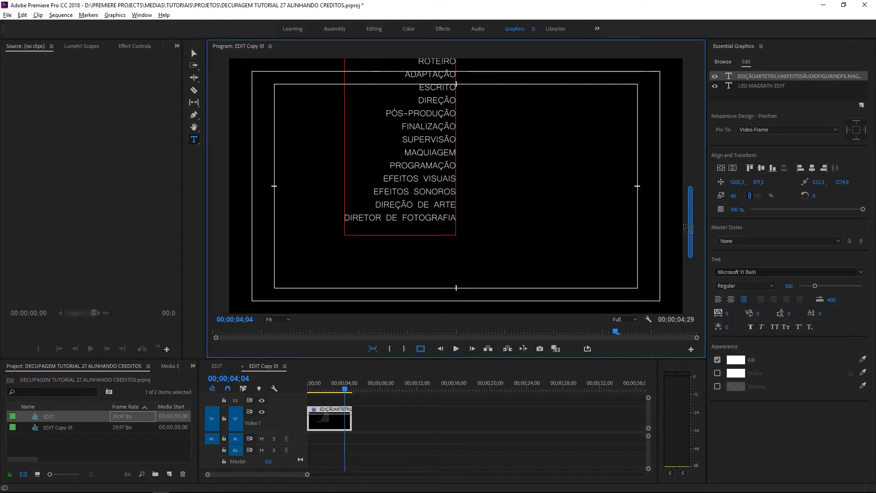
Deselect the credits graphic and bring the playhead back to 00;00;02;01
scroll(689, 228, "up", 5)
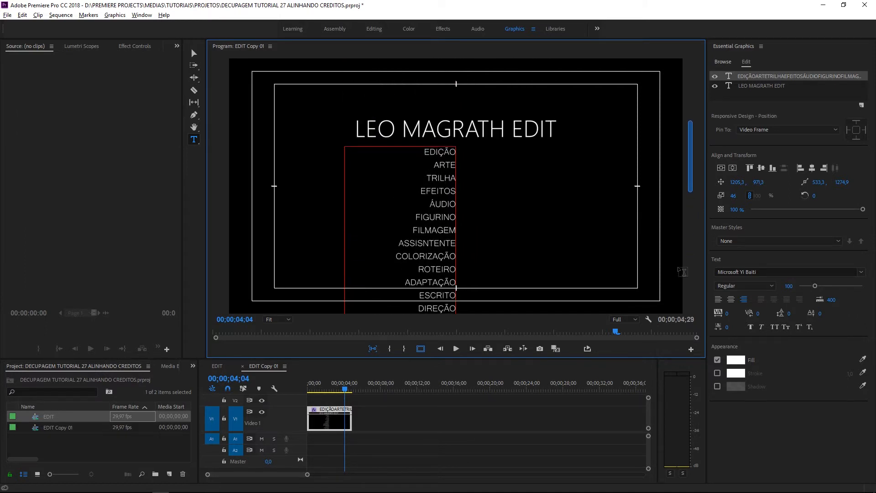
left_click(422, 408)
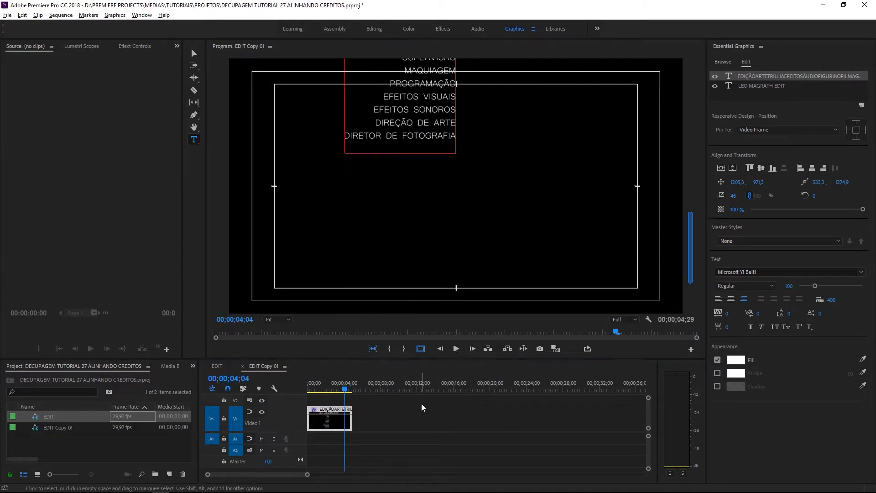
left_click_drag(348, 389, 325, 389)
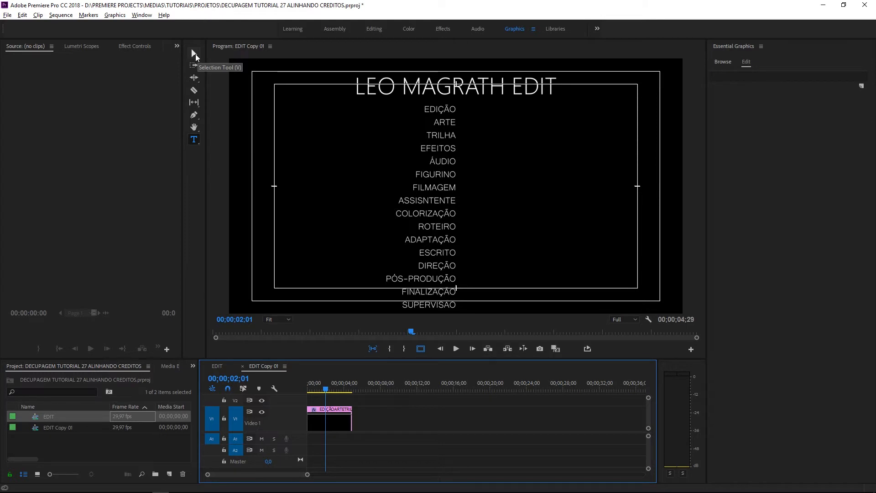
Add a new text layer to the selected credits graphic clip
left_click(196, 54)
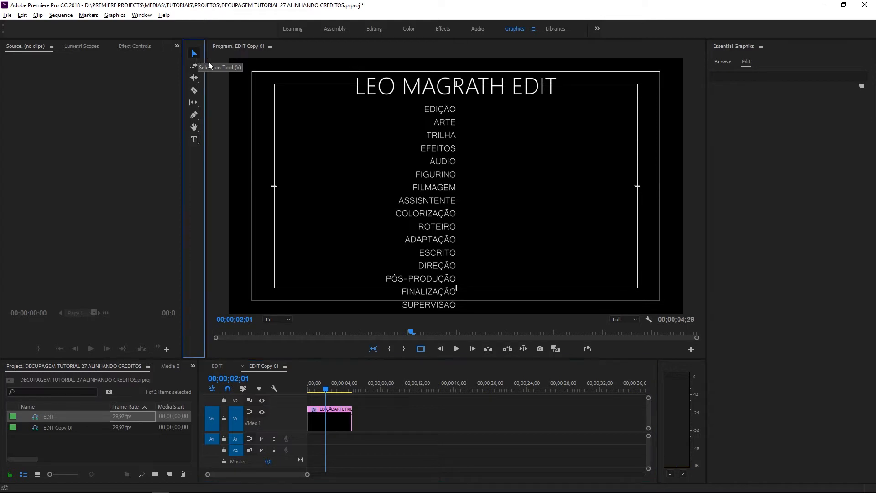
left_click(332, 423)
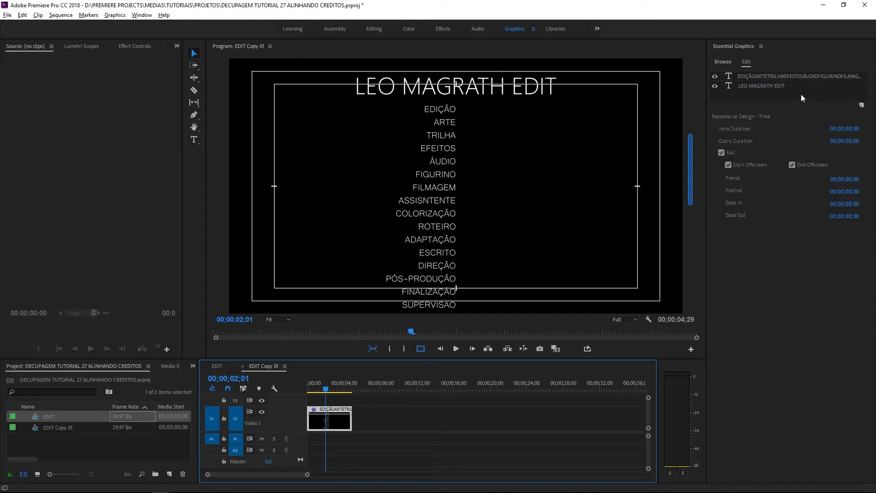
left_click(862, 106)
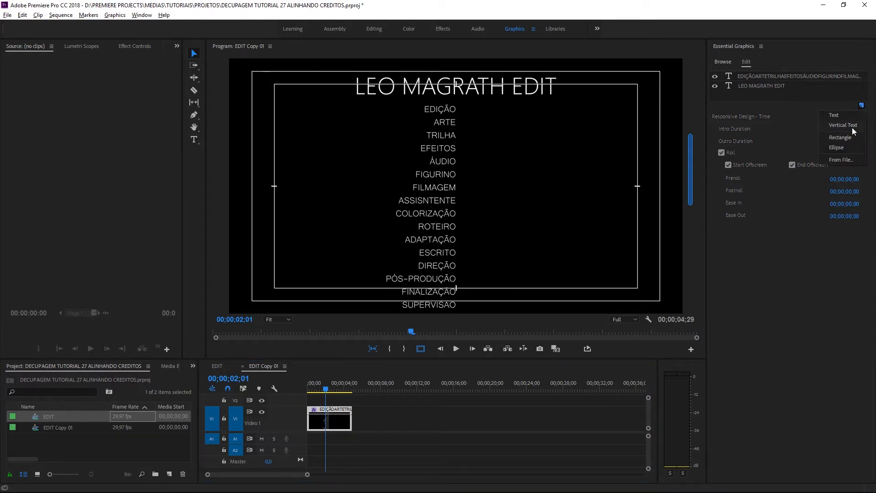
left_click(852, 117)
Select all of the New Text Layer placeholder text and switch to the WordPad name list
left_click(198, 140)
left_click_drag(457, 143, 592, 155)
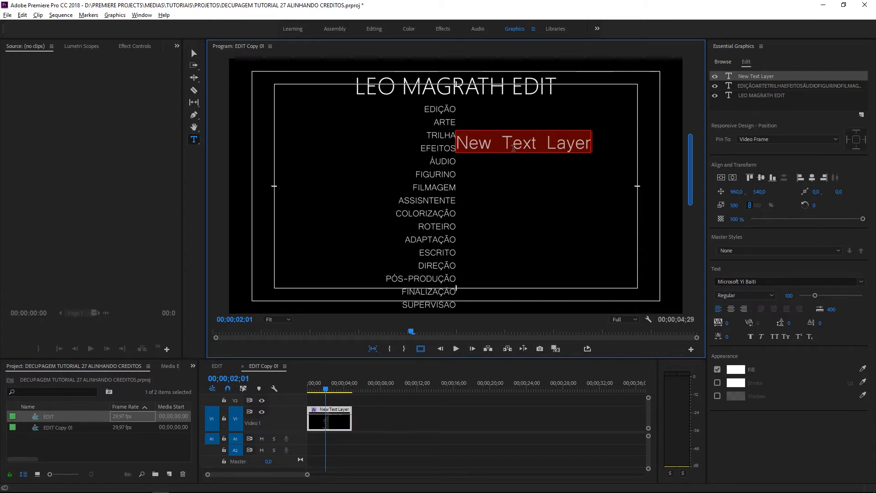
key("alt+Tab")
scroll(477, 351, "up", 4)
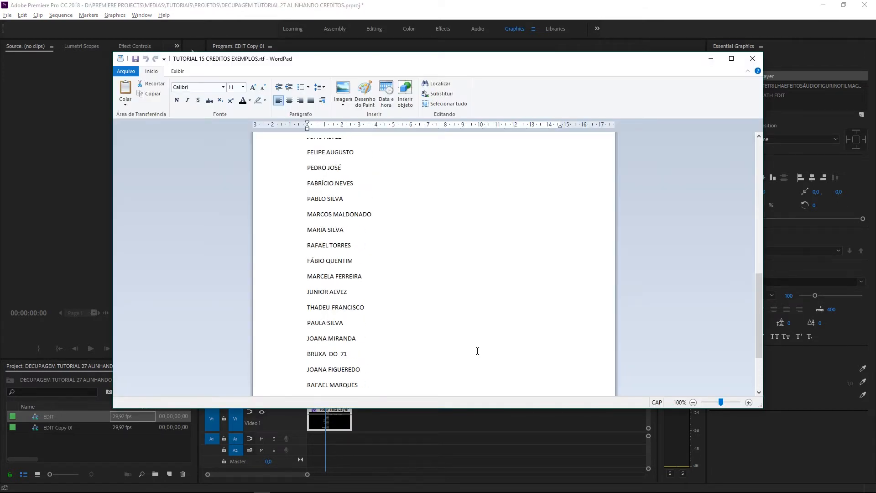
scroll(483, 333, "down", 2)
scroll(397, 217, "up", 1)
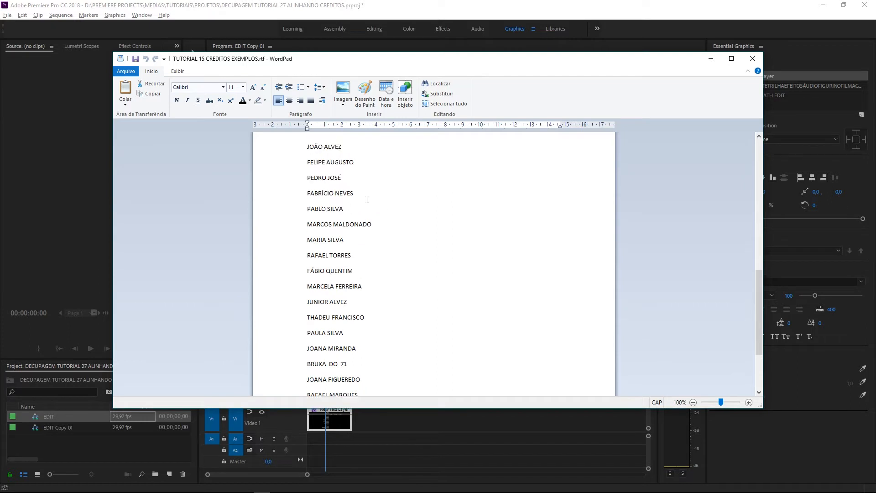
left_click_drag(310, 188, 343, 395)
left_click(308, 182)
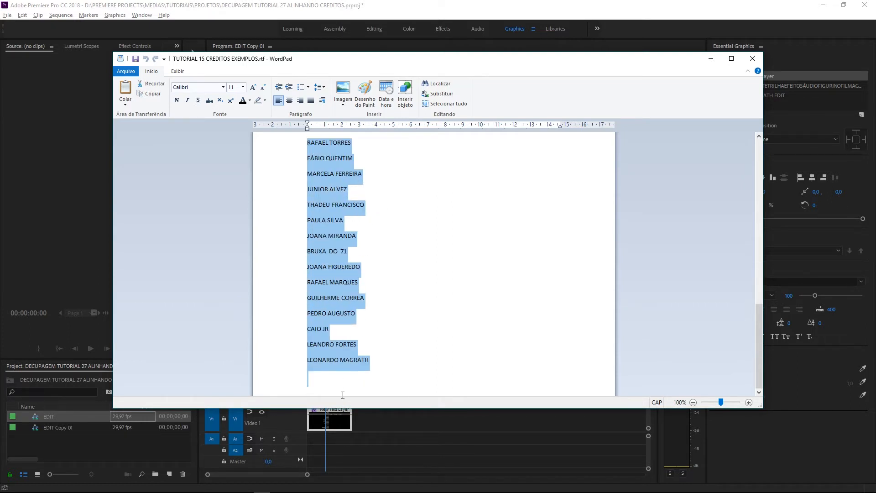
left_click(313, 375)
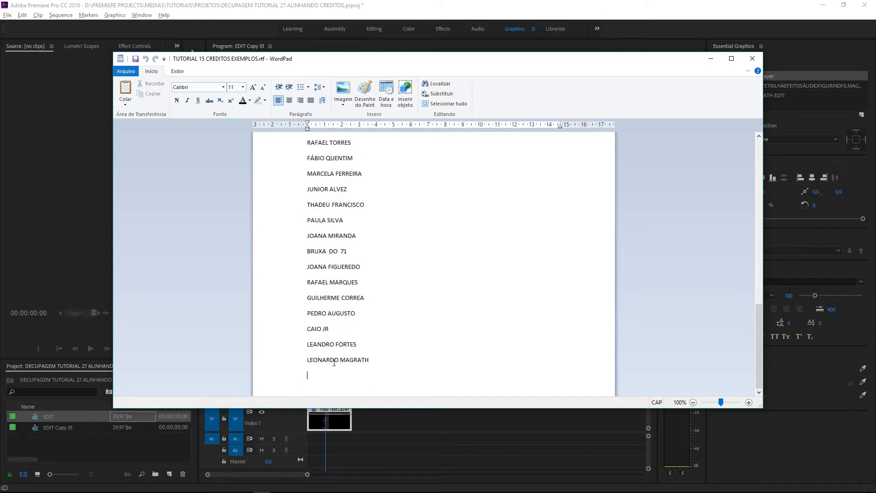
left_click_drag(370, 360, 305, 279)
left_click_drag(292, 180, 296, 160)
right_click(332, 175)
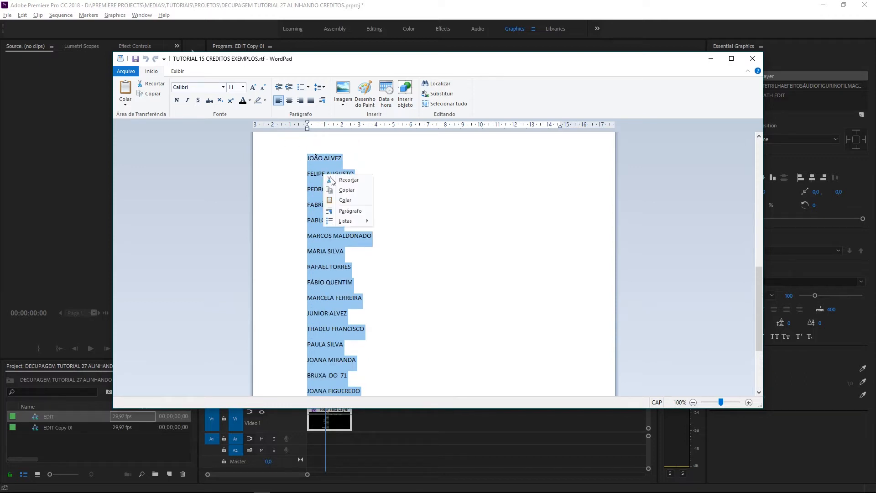
left_click(340, 190)
left_click(418, 442)
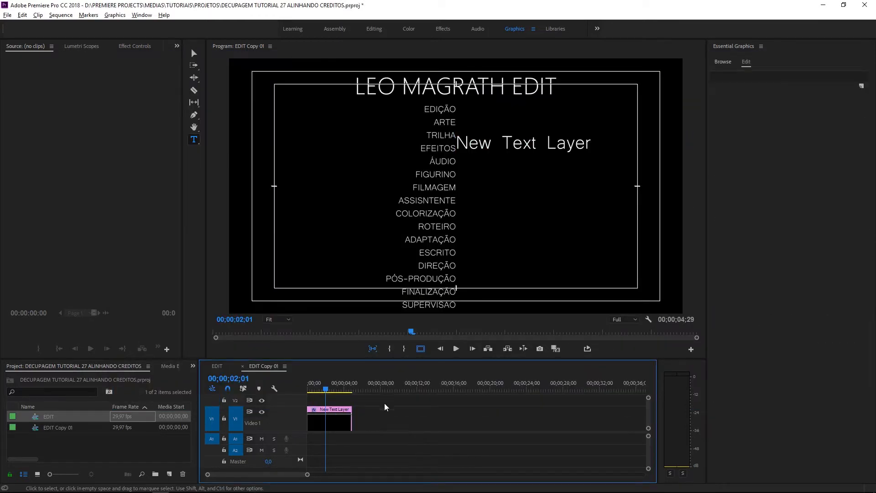
left_click_drag(458, 147, 598, 162)
key("ctrl+v")
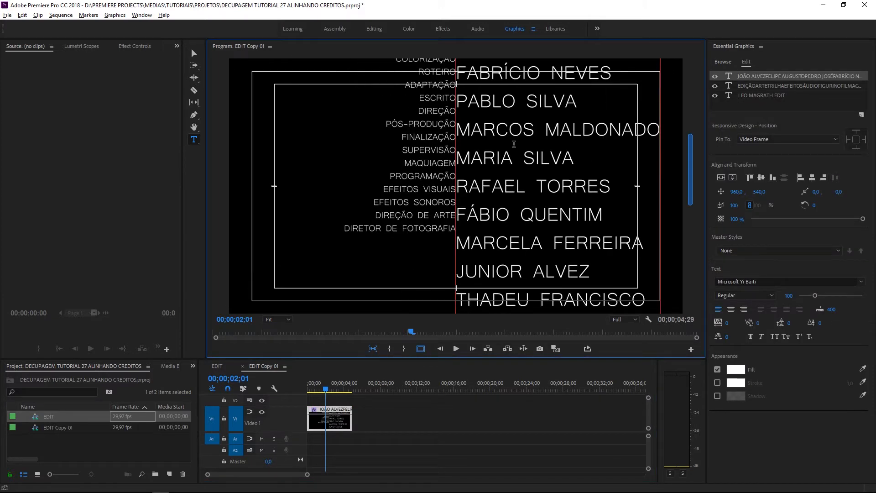
left_click_drag(691, 173, 690, 150)
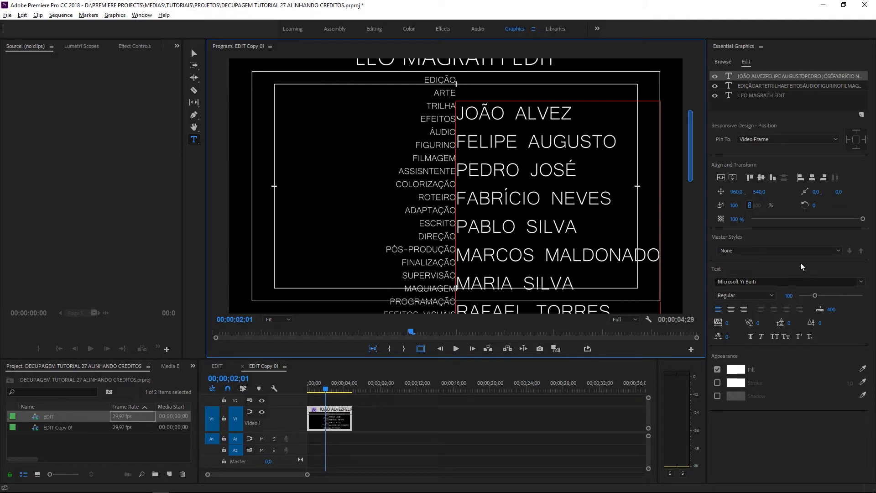
left_click(861, 282)
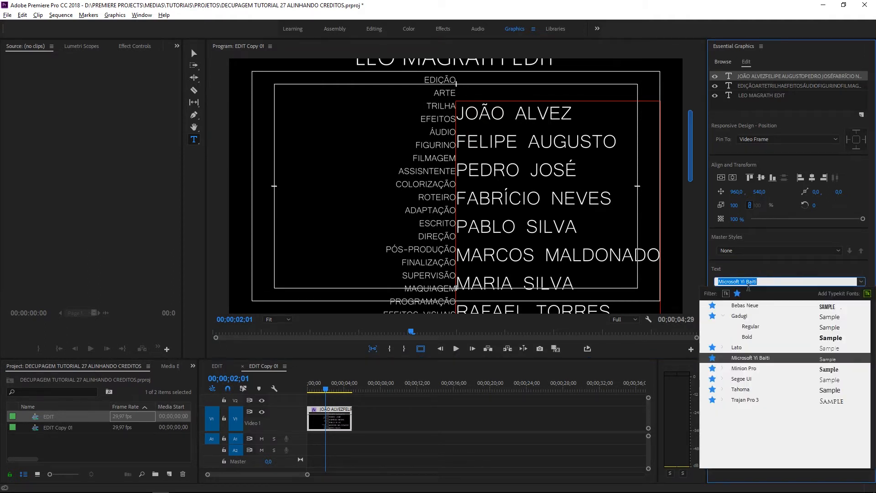
left_click(743, 379)
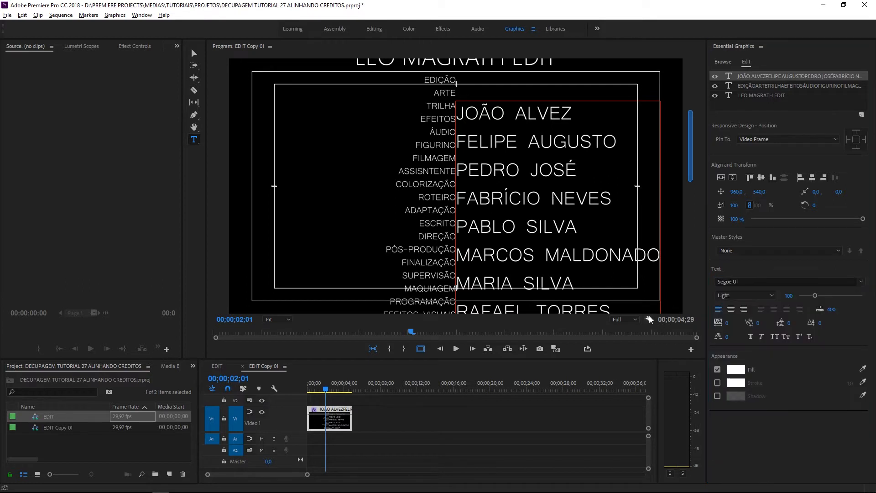
left_click_drag(461, 110, 628, 312)
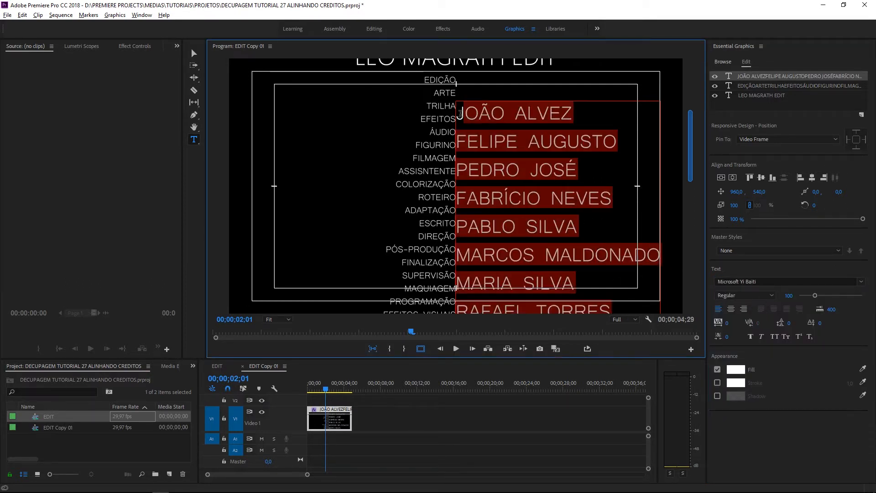
left_click(460, 114)
left_click_drag(458, 113, 629, 259)
key("ctrl+c")
key("ctrl+z")
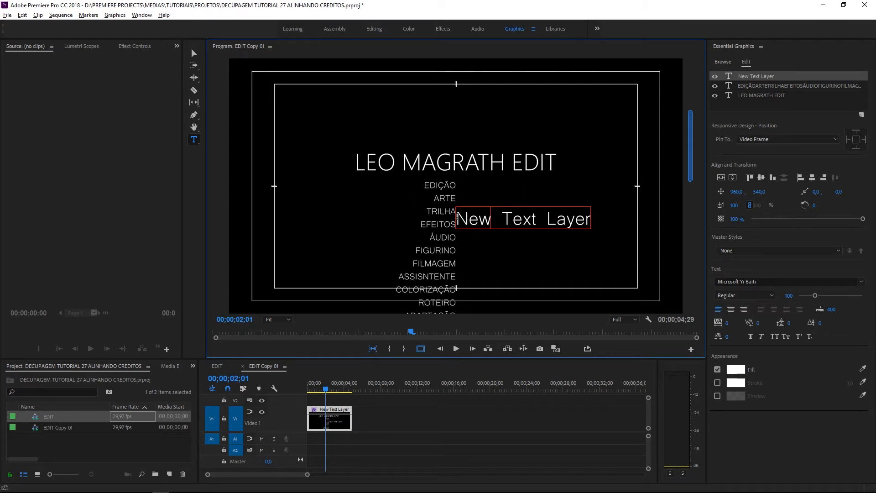
left_click_drag(459, 222, 592, 221)
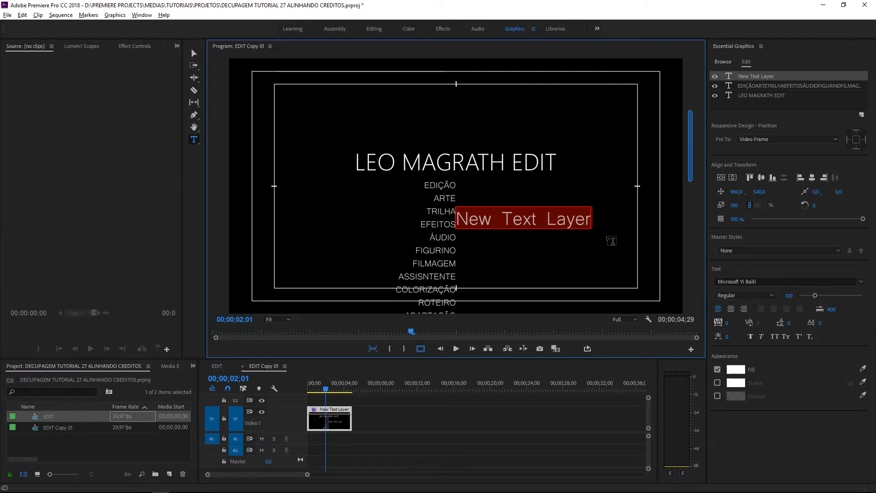
key("ctrl+v")
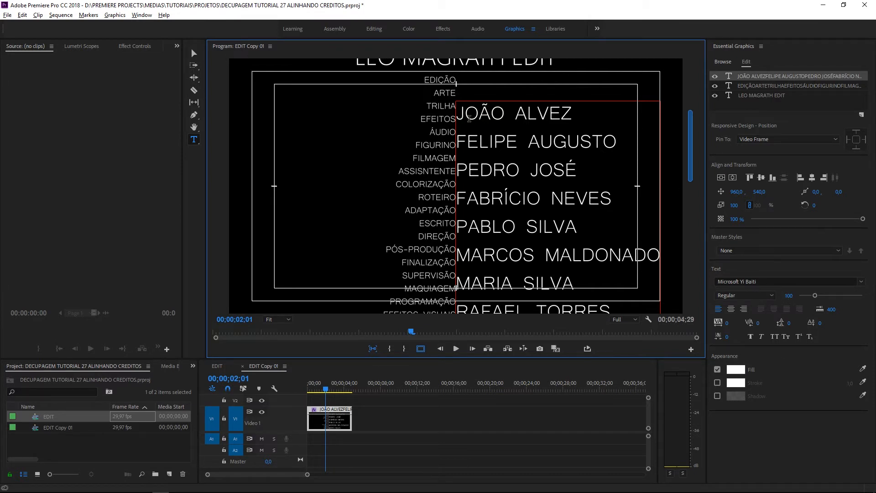
left_click_drag(461, 112, 605, 354)
left_click(470, 127)
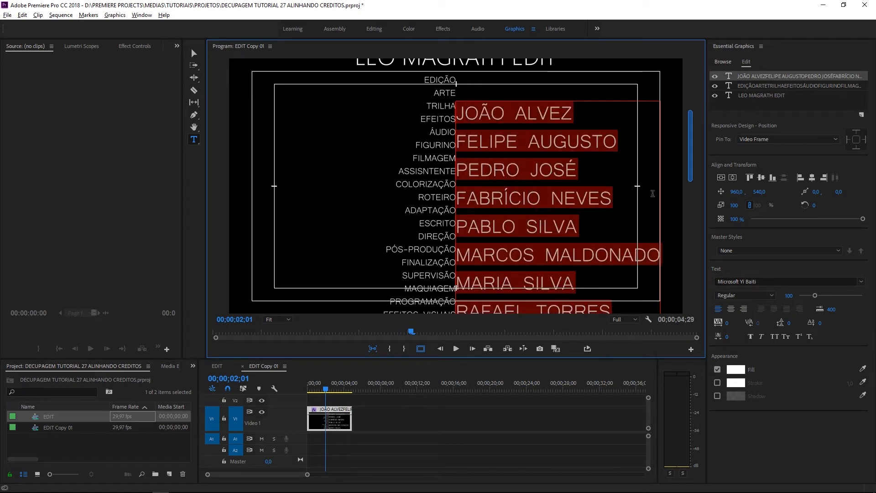
left_click_drag(691, 172, 704, 205)
left_click_drag(690, 187, 691, 208)
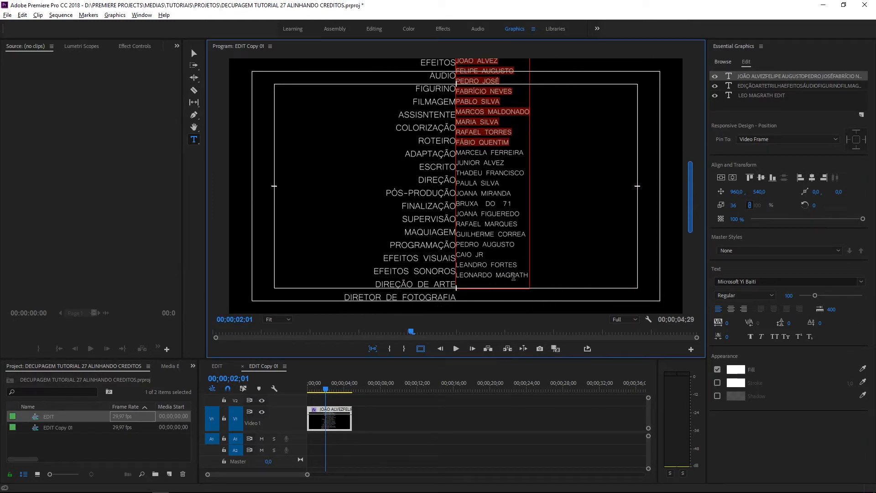
left_click_drag(528, 276, 452, 48)
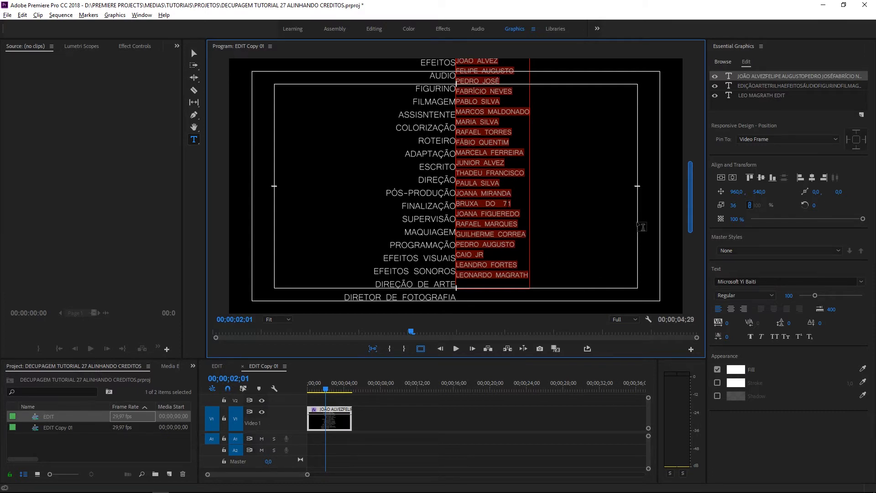
key("ctrl+z")
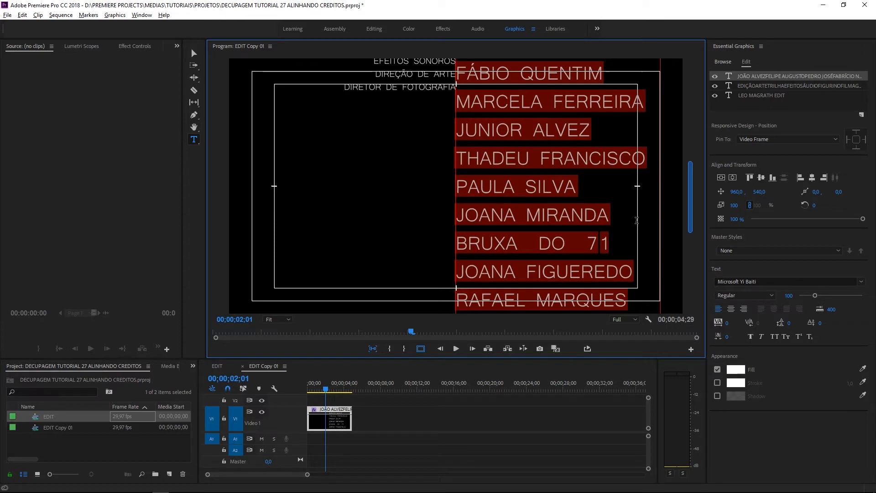
key("ctrl+z")
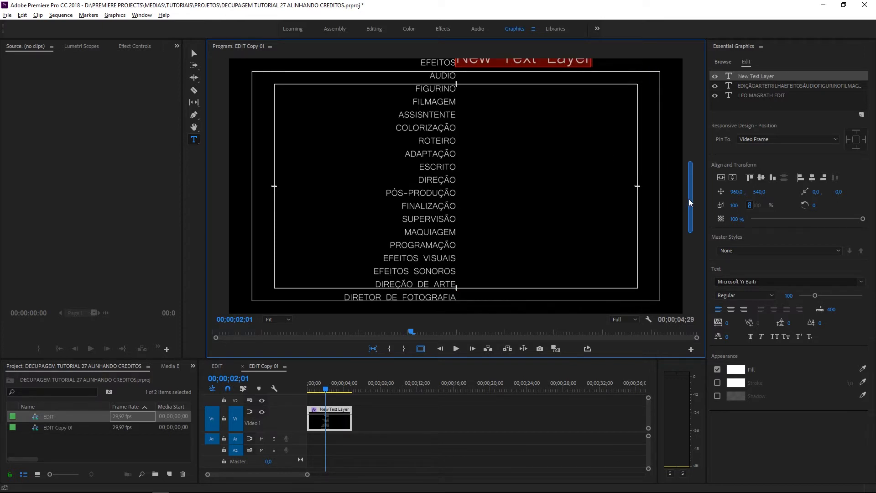
scroll(690, 204, "up", 5)
left_click_drag(450, 221, 615, 235)
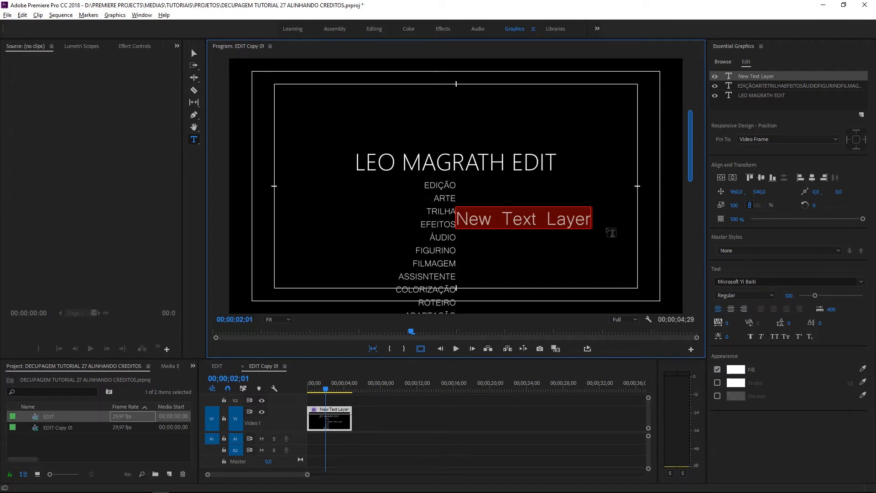
Set the new layer to Segoe UI Bold and paste the cast names over the placeholder
left_click(861, 282)
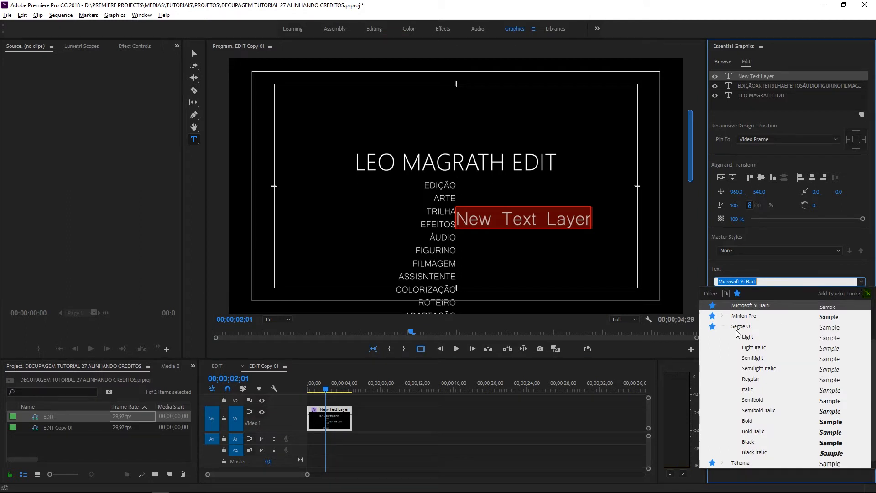
left_click(749, 330)
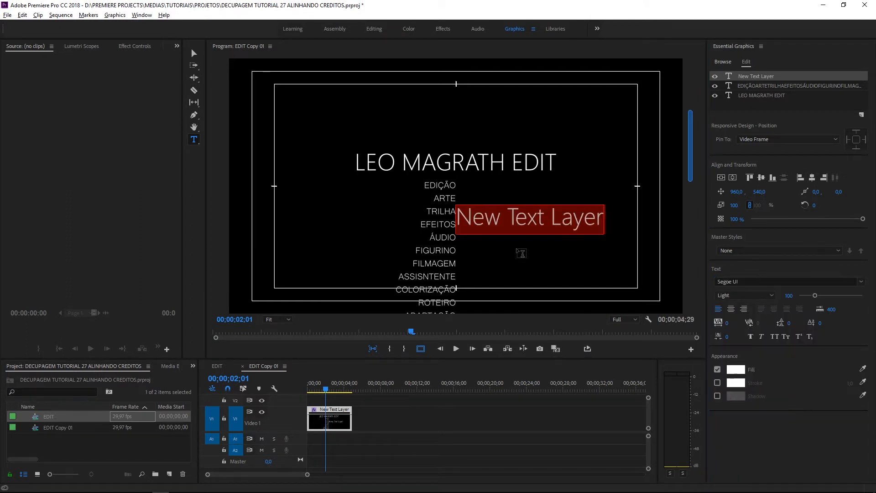
left_click(775, 296)
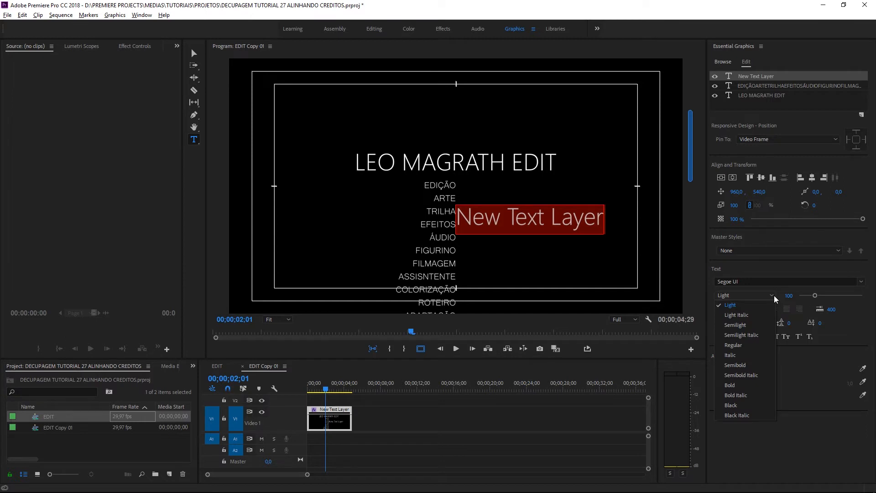
left_click(752, 388)
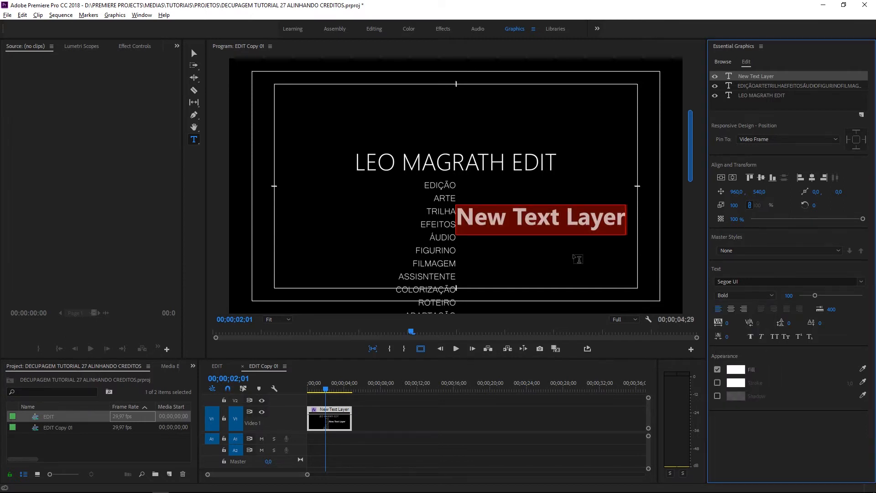
left_click(696, 262)
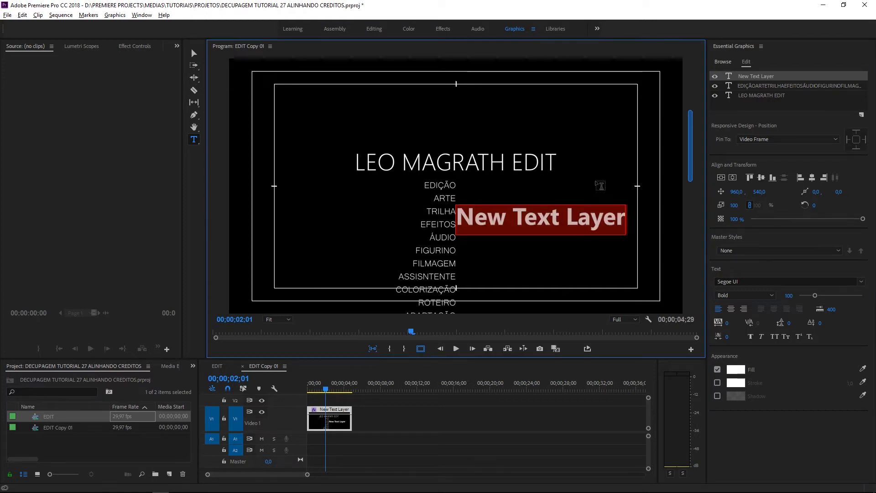
key("ctrl+v")
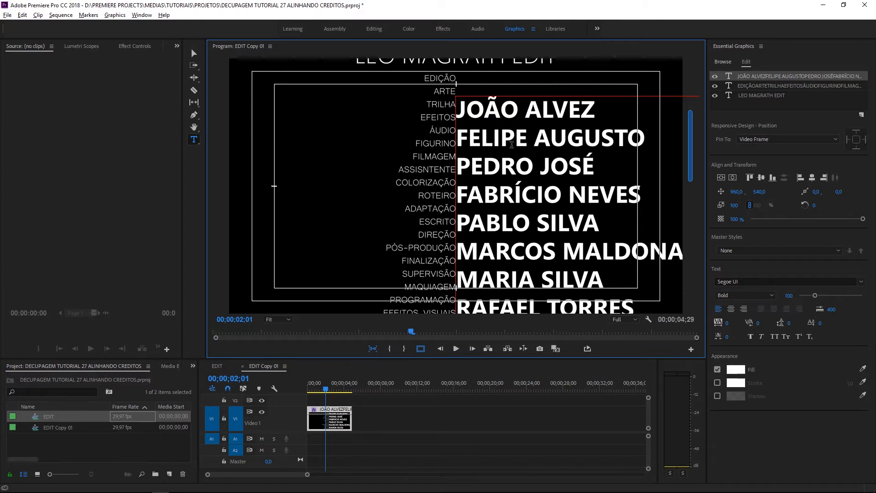
Set the names text layer's scale to 46
left_click(737, 205)
type("46")
key("Return")
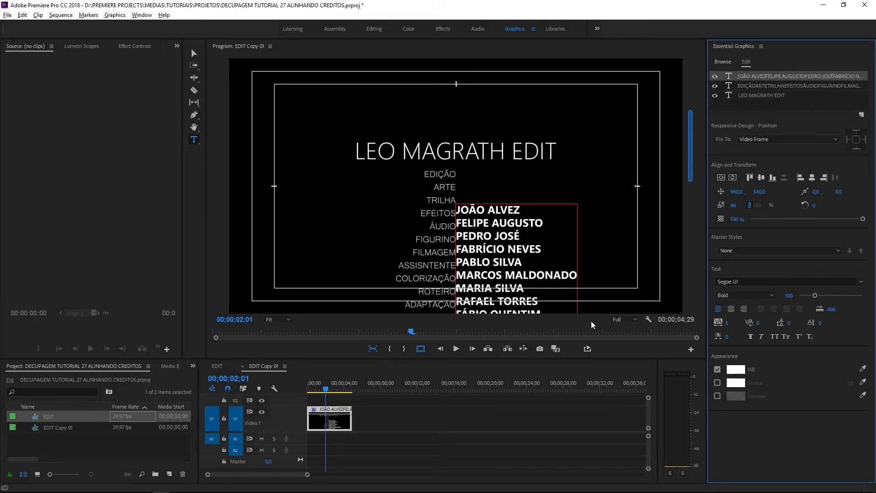
Reselect the names layer and lower its Position Y to about 389 to align names with roles
left_click(472, 399)
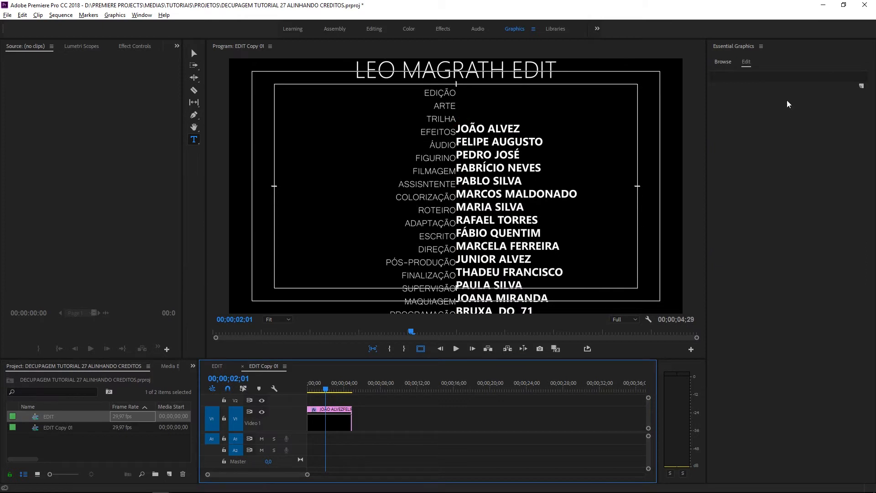
left_click(322, 425)
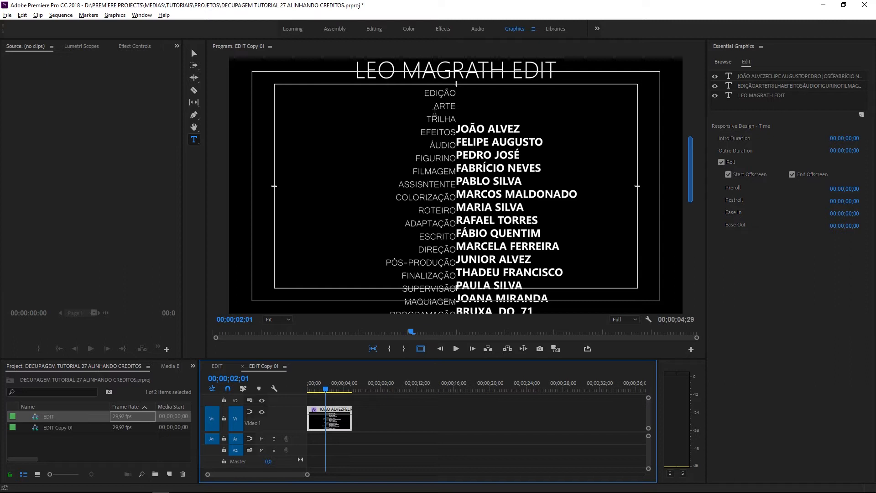
left_click(194, 54)
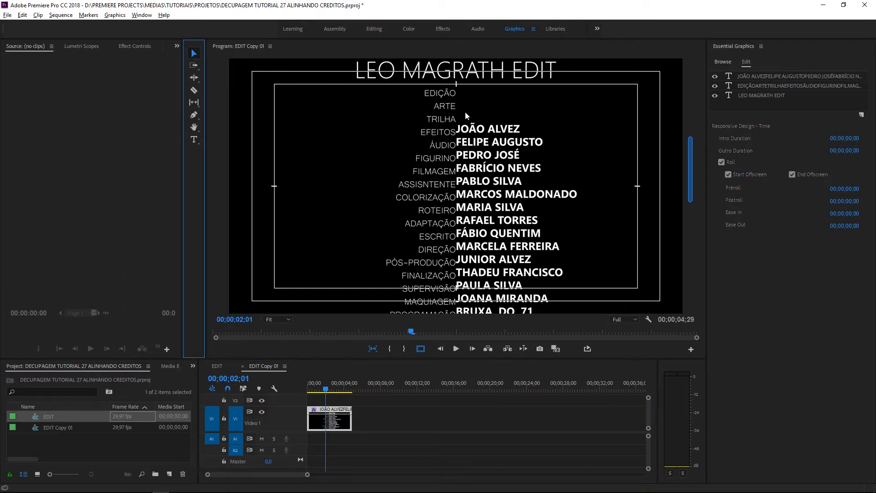
left_click(566, 158)
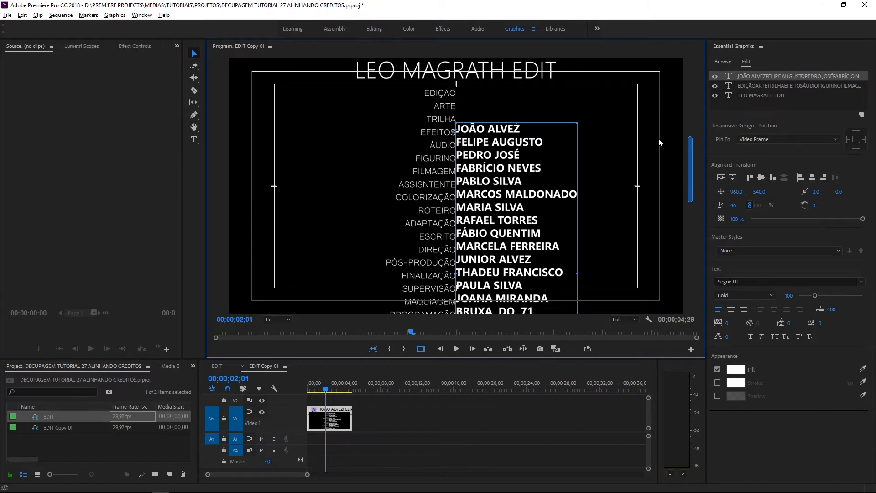
scroll(689, 167, "up", 3)
left_click_drag(759, 192, 723, 191)
Shift the names column about 30 px left via Position X, checking at 100% zoom
left_click(274, 319)
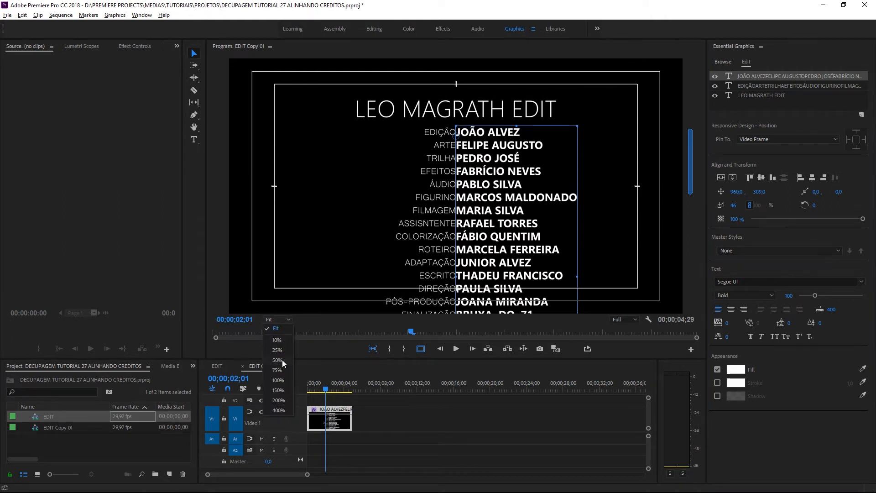
left_click(277, 370)
left_click(271, 319)
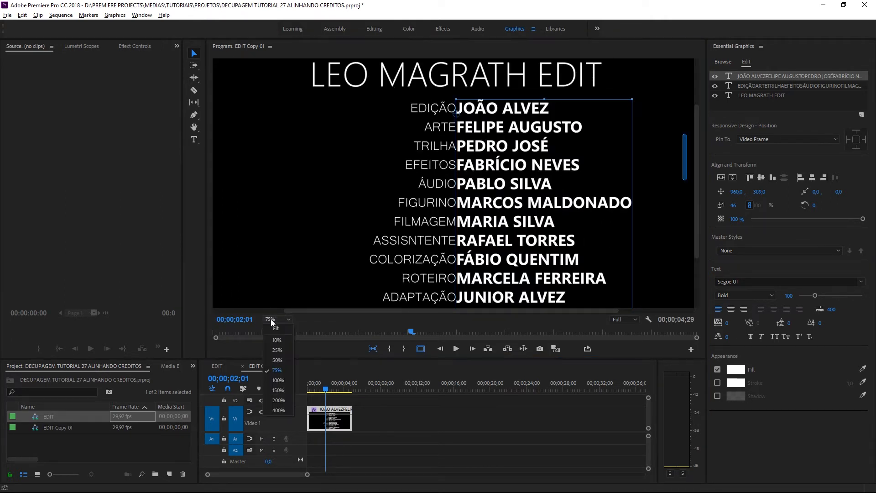
left_click(280, 377)
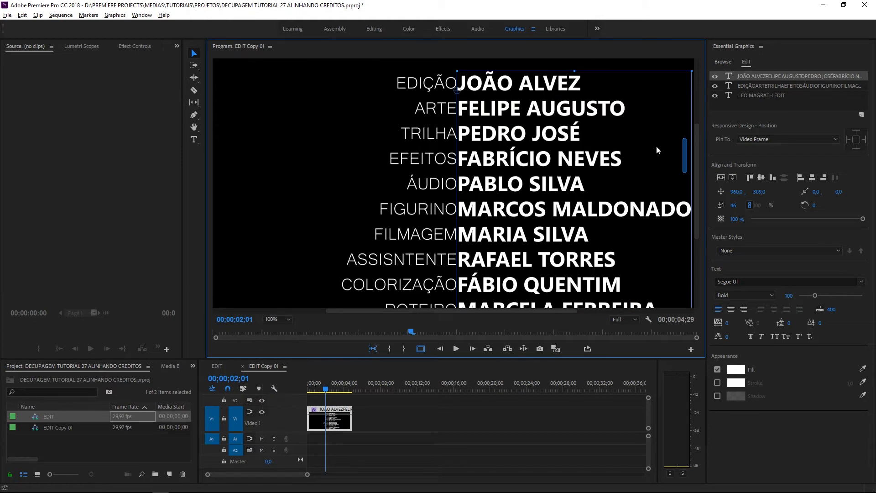
mouse_move(526, 119)
left_mouse_down()
mouse_move(517, 119)
mouse_move(527, 115)
left_mouse_up()
left_click_drag(736, 192, 761, 191)
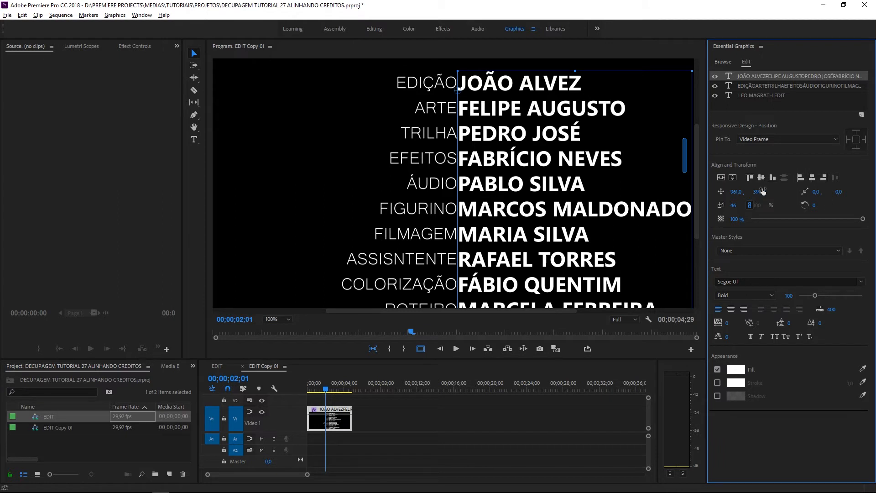
left_click_drag(737, 191, 713, 192)
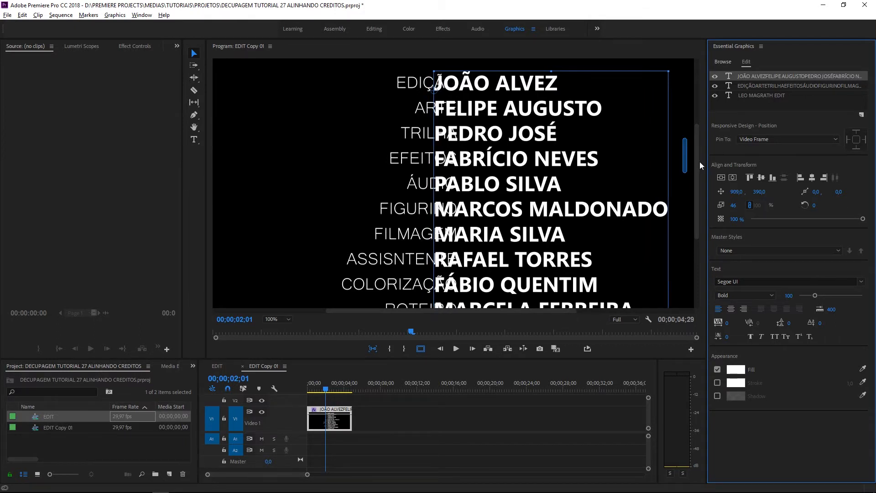
mouse_move(685, 160)
left_mouse_down()
mouse_move(688, 224)
mouse_move(691, 152)
left_mouse_up()
left_click(274, 318)
left_click(283, 328)
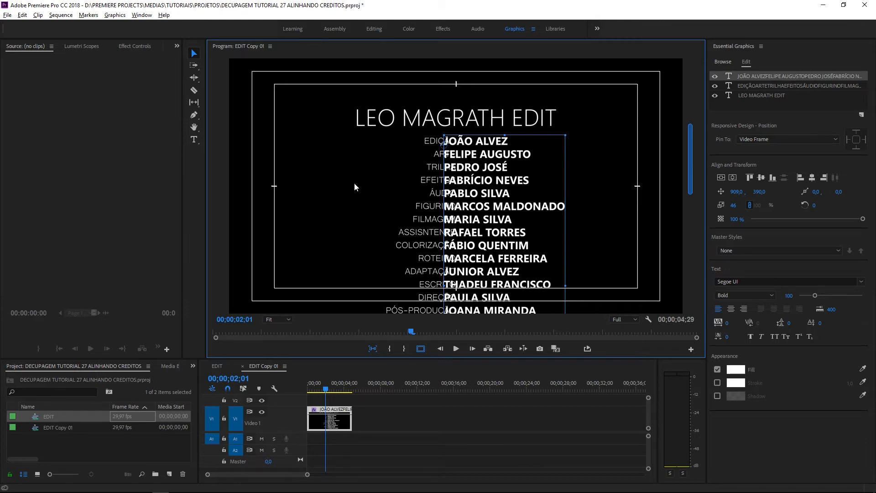
Lower the role titles layer's Position X so a gap separates it from the names
left_click_drag(690, 159, 684, 207)
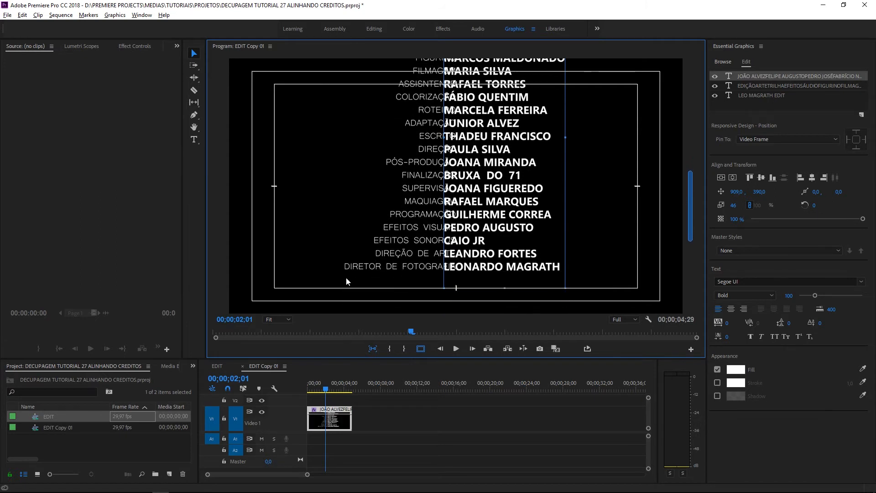
left_click(356, 270)
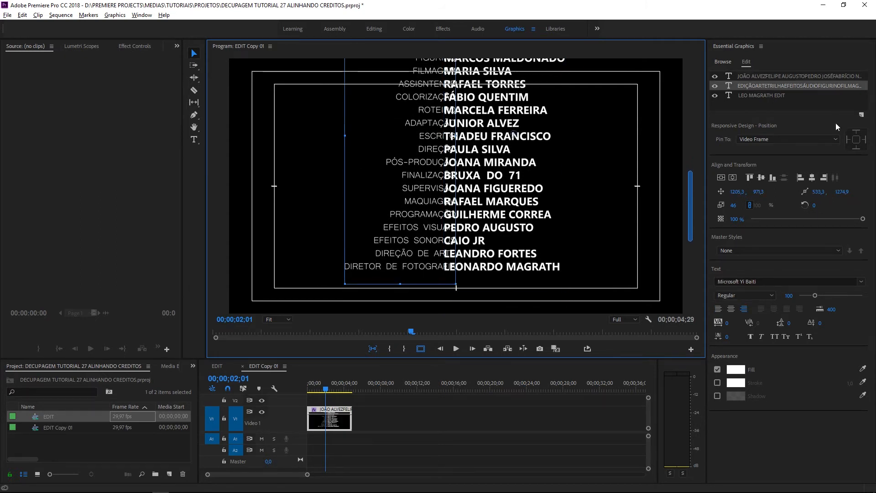
left_click_drag(690, 194, 694, 144)
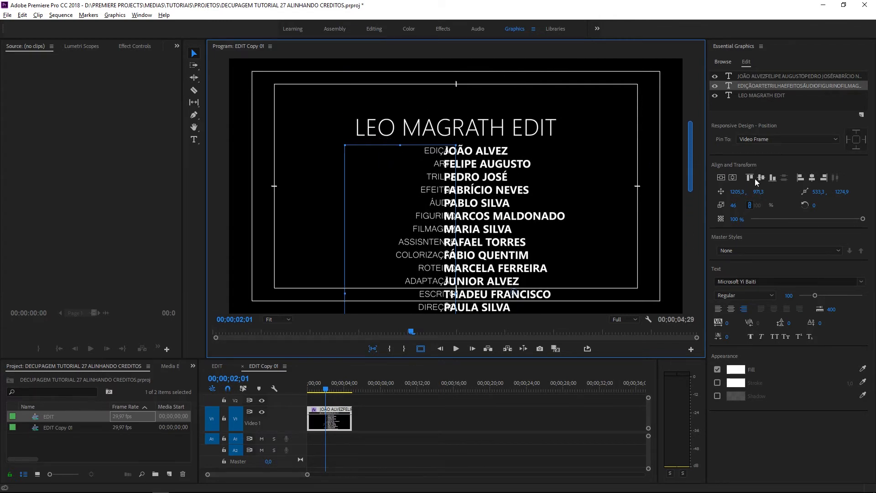
mouse_move(741, 195)
left_mouse_down()
mouse_move(698, 195)
mouse_move(752, 195)
left_mouse_up()
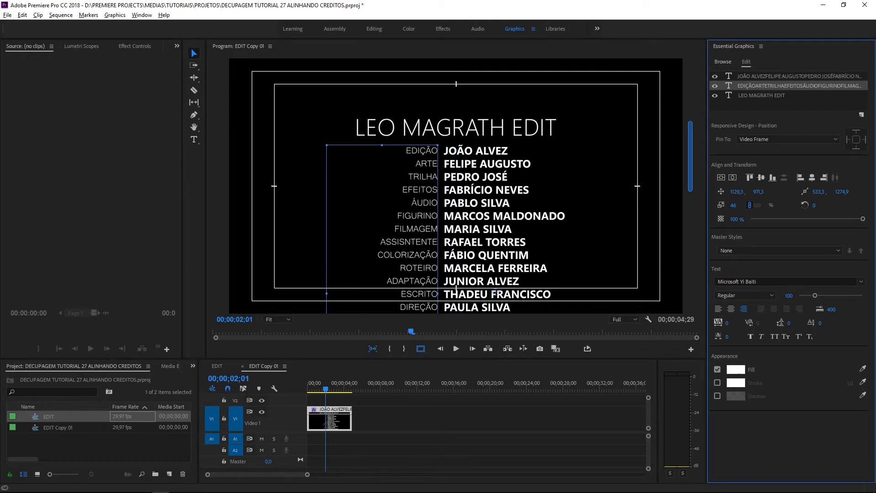
mouse_move(689, 154)
left_mouse_down()
mouse_move(690, 179)
mouse_move(692, 157)
left_mouse_up()
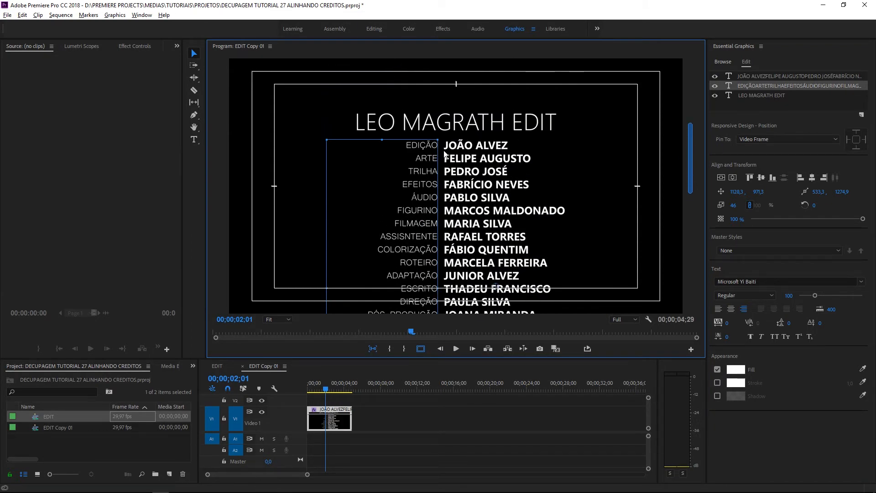
left_click_drag(691, 152, 696, 194)
left_click(368, 401)
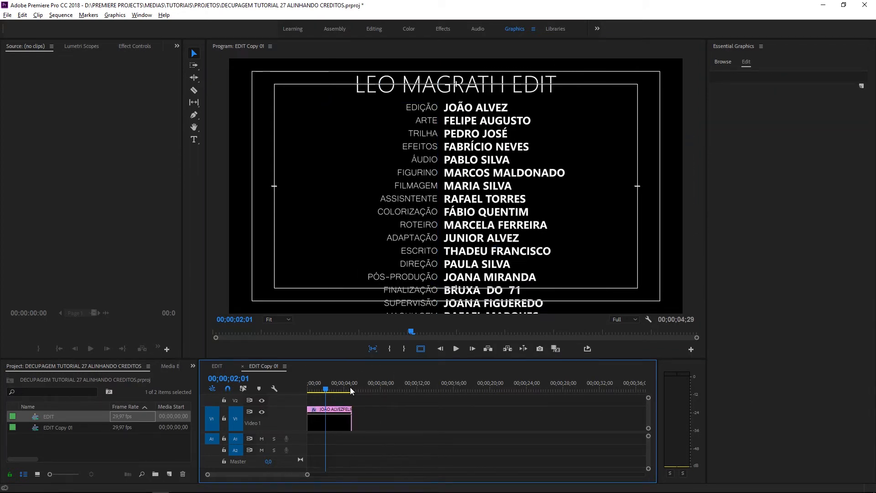
mouse_move(327, 390)
left_mouse_down()
mouse_move(309, 390)
mouse_move(336, 392)
left_mouse_up()
left_click(323, 424)
left_click(520, 209)
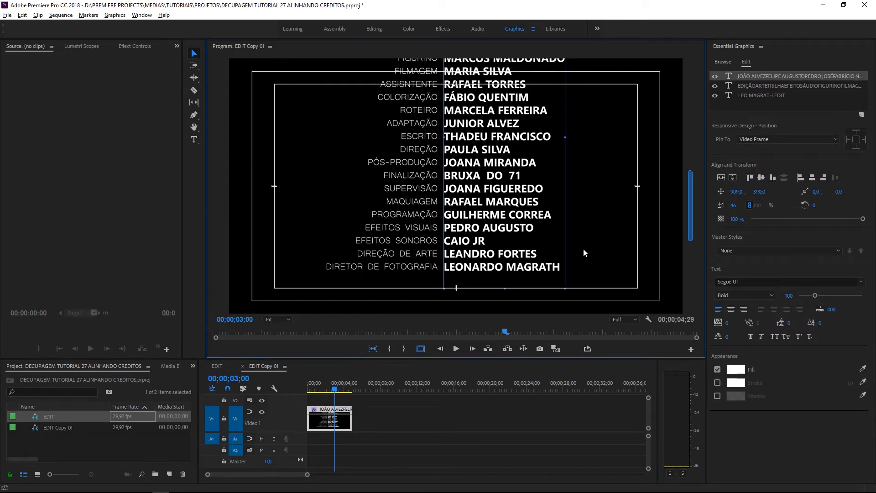
left_click_drag(692, 223, 686, 177)
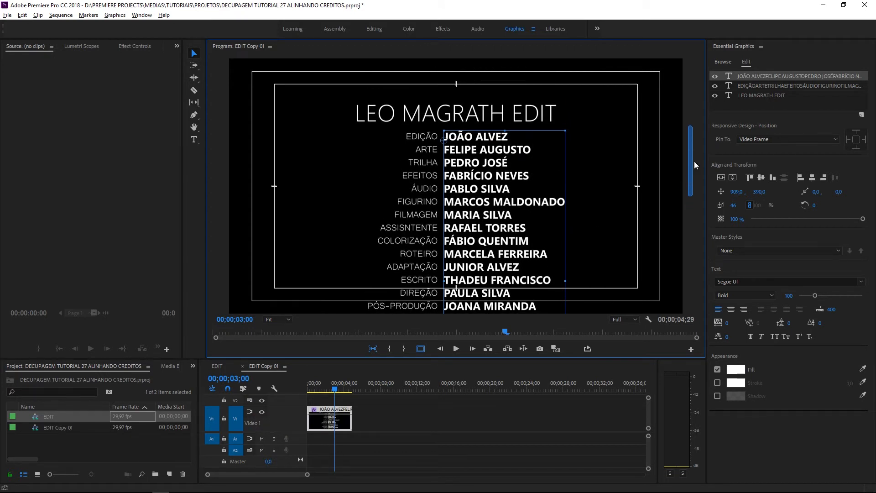
left_click_drag(690, 160, 689, 169)
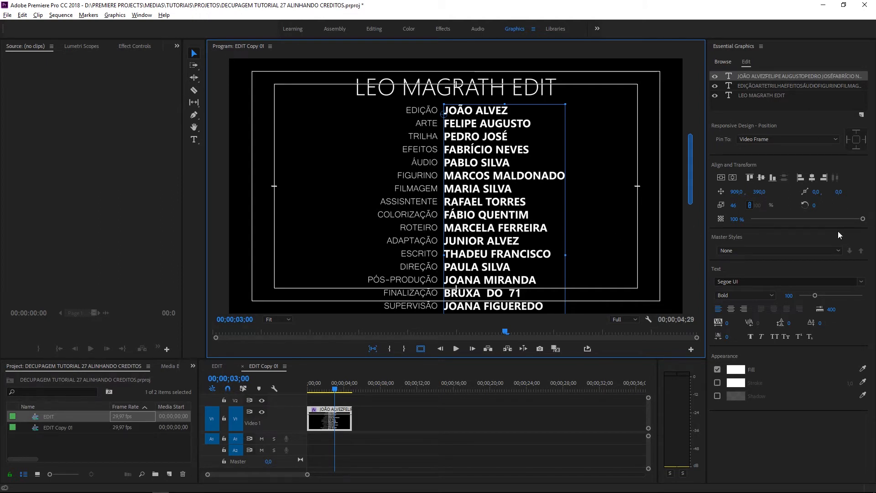
Unlock uniform scaling and narrow the names text horizontally to 75% width
left_click(751, 206)
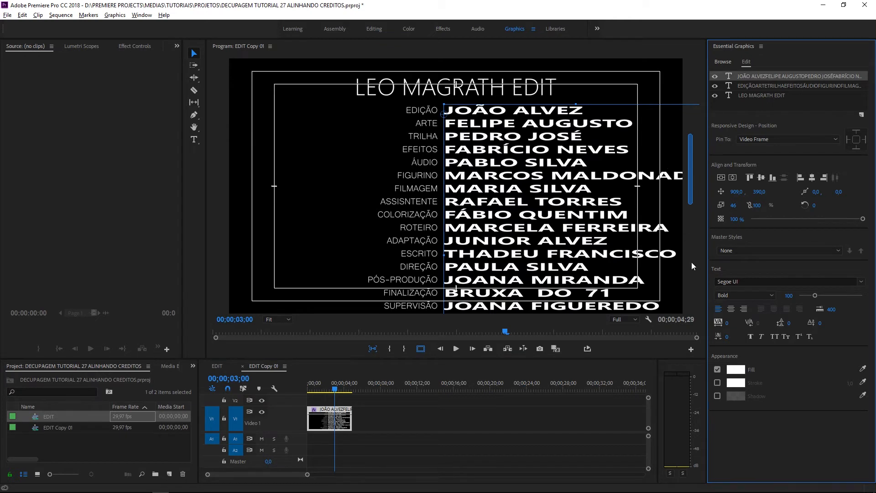
left_click(268, 320)
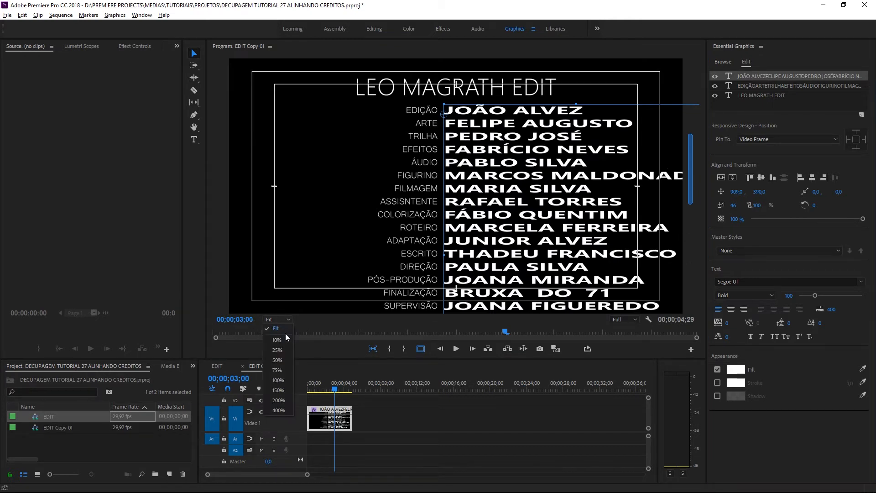
left_click(287, 380)
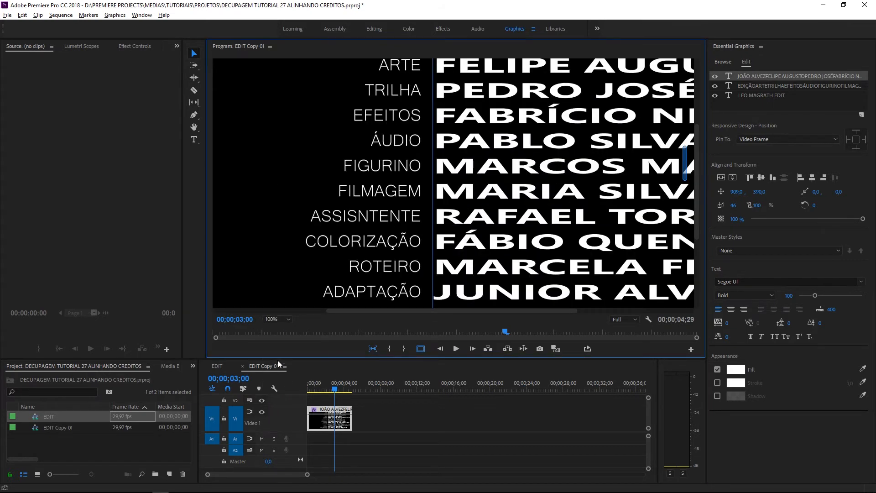
left_click(277, 319)
left_click(278, 349)
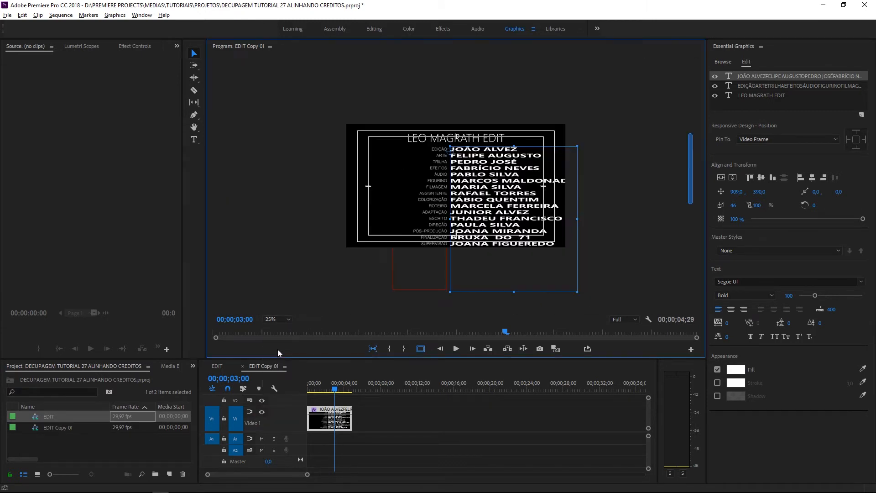
left_click_drag(577, 219, 508, 221)
Shrink the names box slightly and scroll the 75% view to check alignment with the roles
left_click(270, 319)
left_click(277, 370)
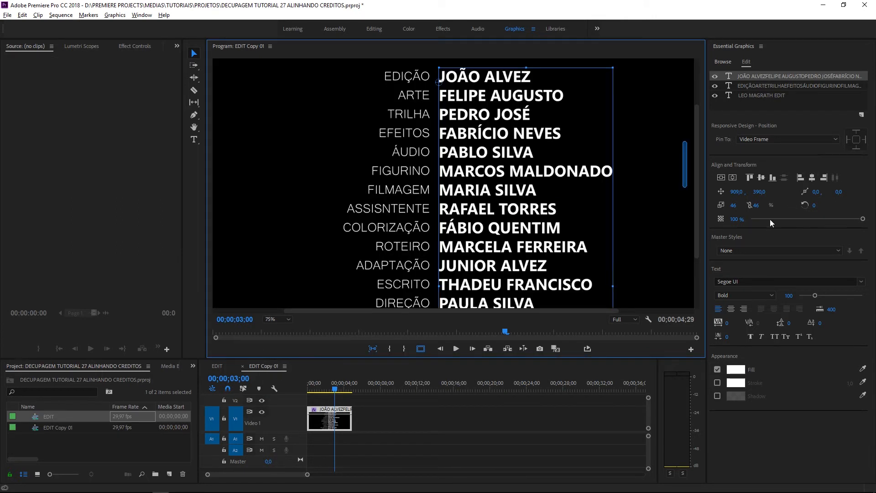
left_click_drag(684, 171, 685, 162)
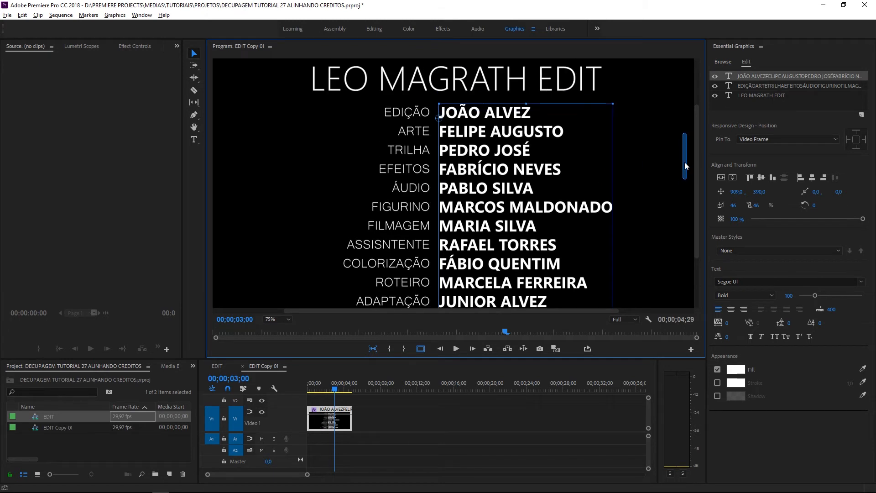
left_click_drag(526, 104, 525, 105)
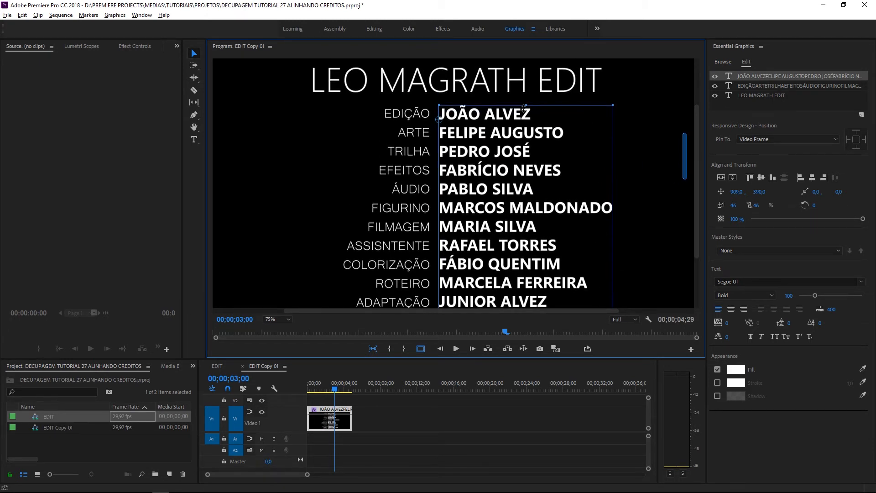
left_click_drag(685, 155, 695, 217)
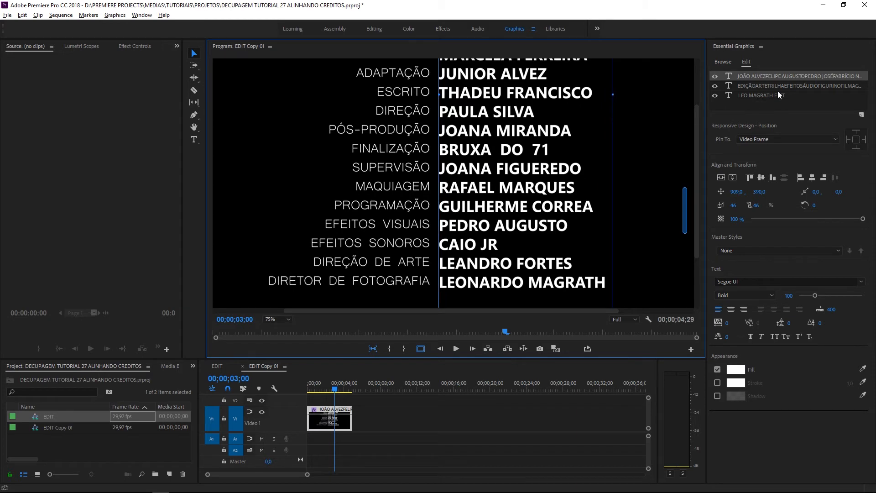
left_click_drag(687, 214, 688, 163)
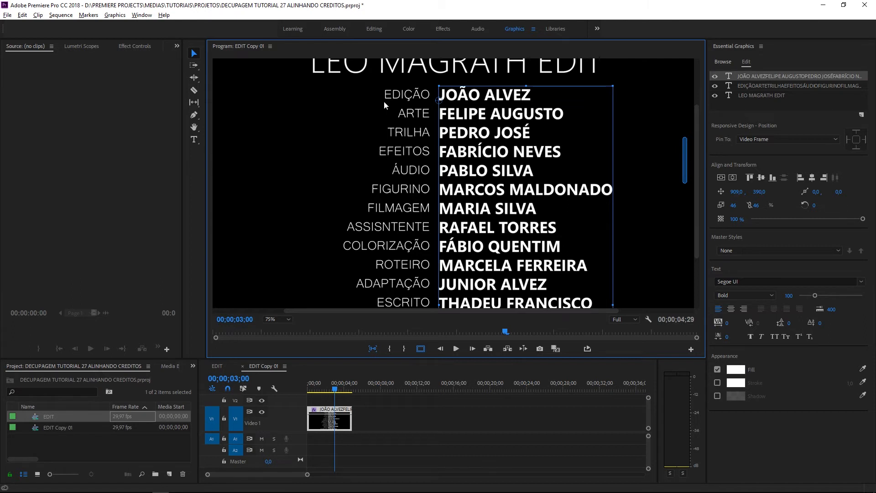
Select the role labels, fit the whole frame in the monitor, and scrub to 00;00;02;22
left_click(394, 133)
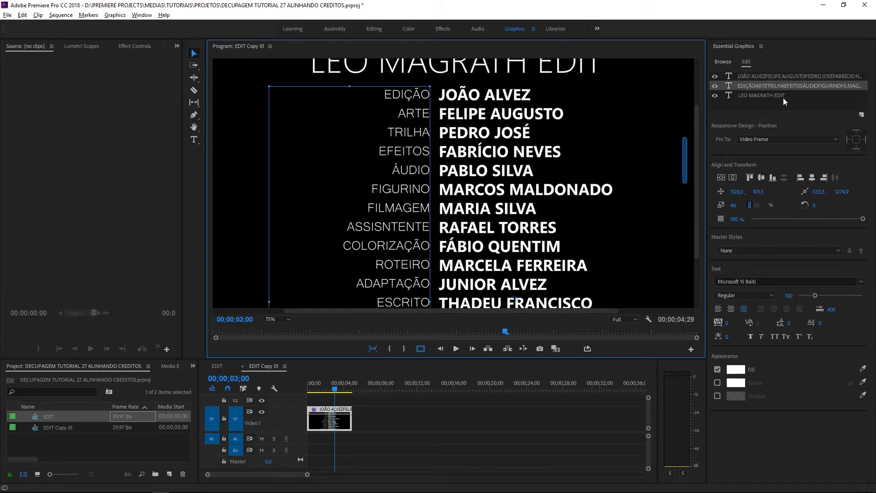
left_click_drag(686, 165, 683, 186)
scroll(675, 189, "up", 1)
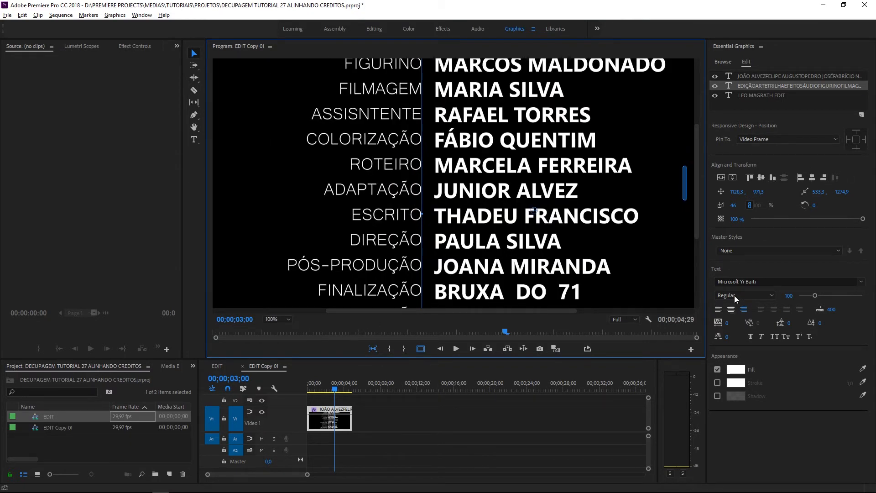
left_click_drag(681, 184, 698, 146)
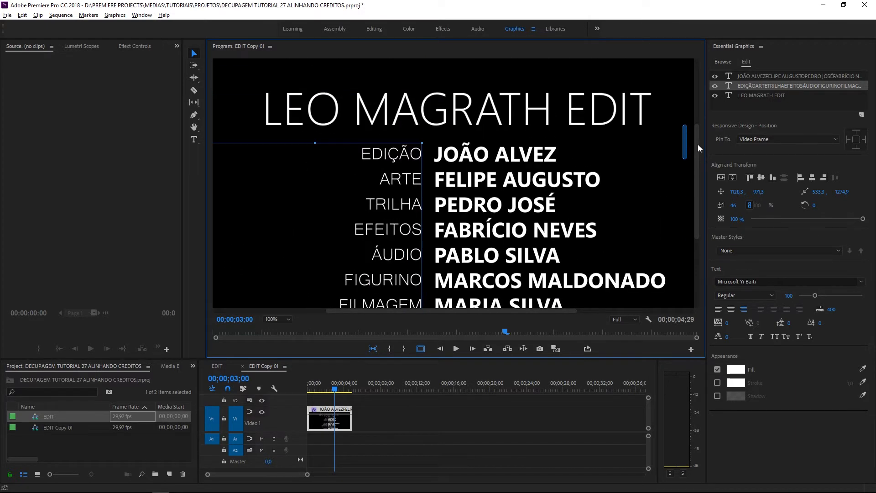
left_click(279, 321)
left_click(278, 328)
left_click_drag(328, 379, 335, 388)
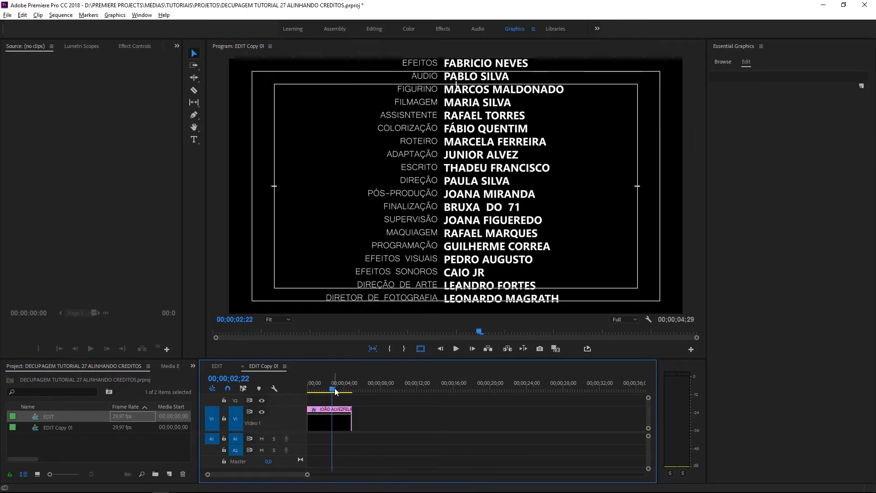
Unlink the names layer's width and height scaling and stretch its text box slightly wider
left_click(332, 417)
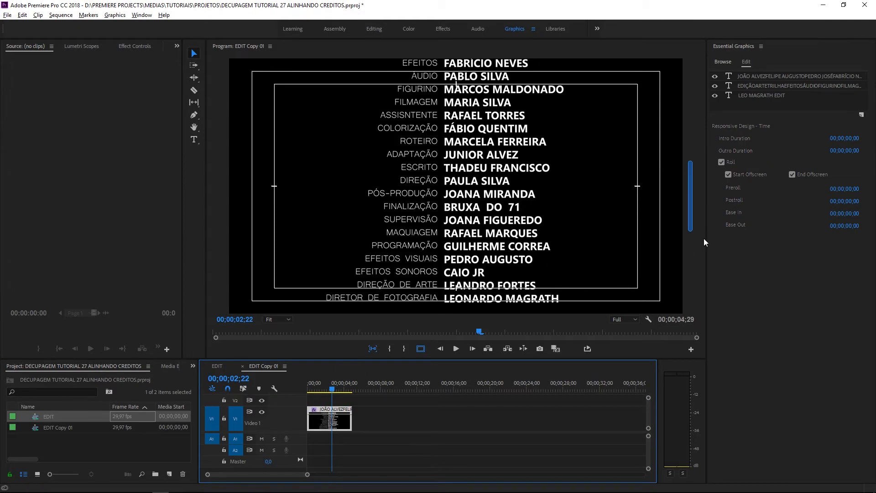
left_click_drag(692, 189, 675, 223)
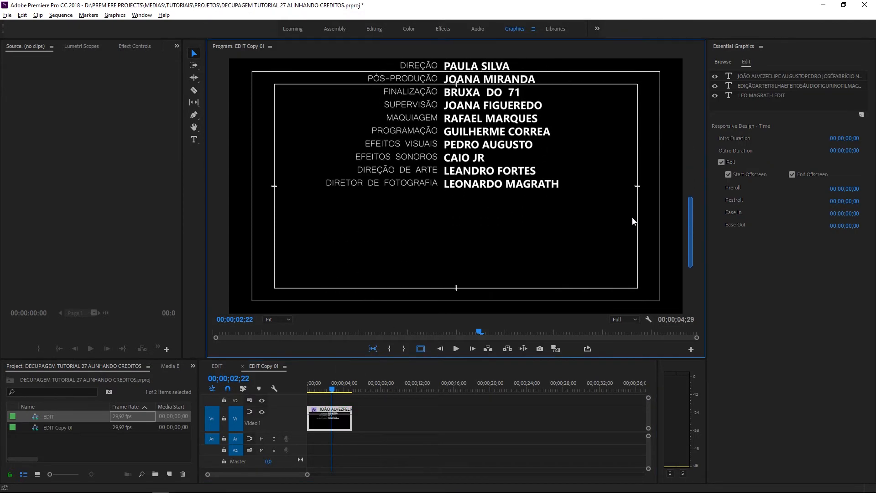
left_click(447, 191)
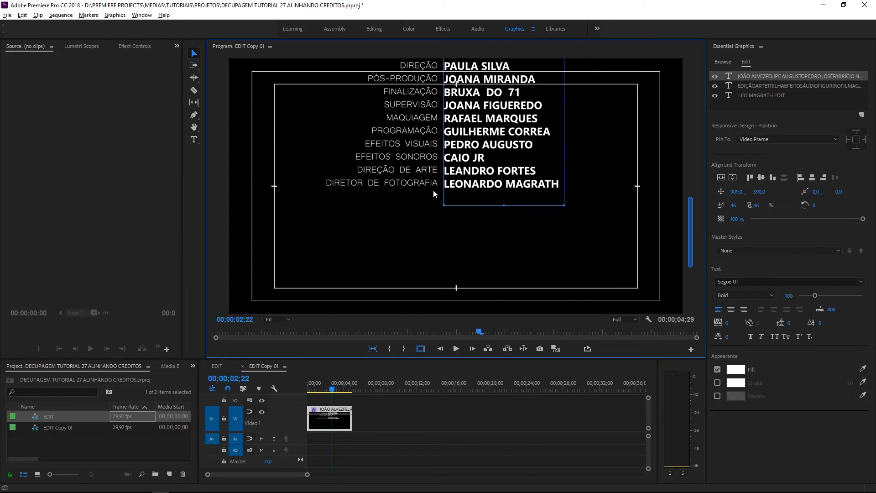
left_click(750, 206)
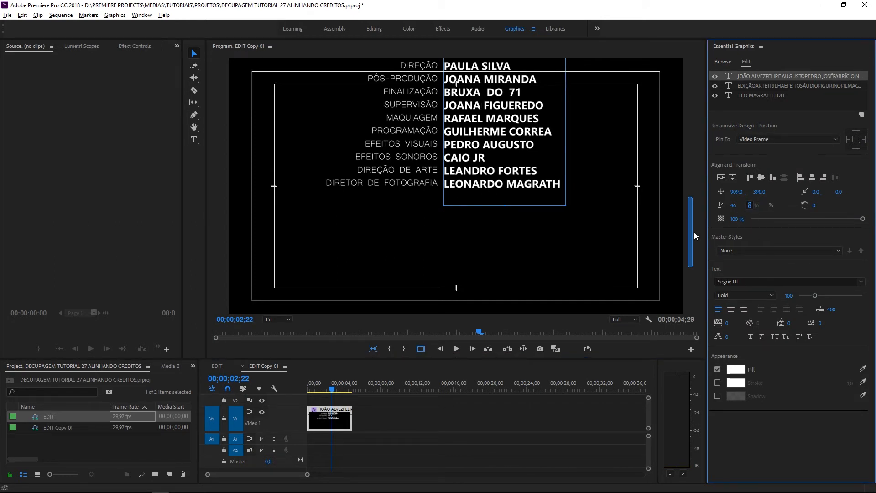
left_click_drag(690, 236, 690, 198)
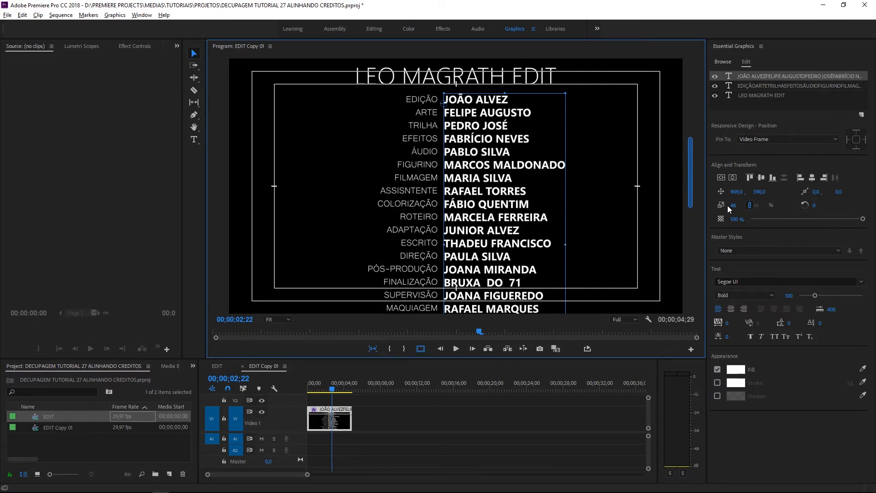
scroll(561, 267, "down", 3)
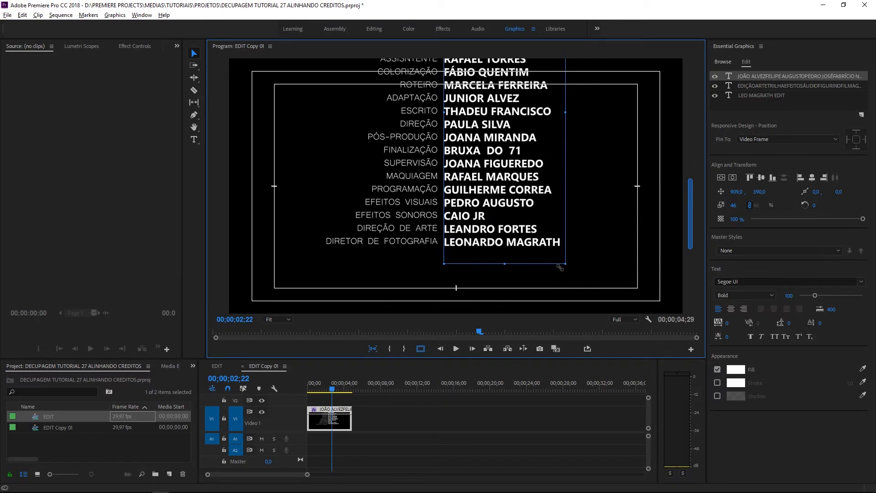
left_click_drag(562, 267, 563, 266)
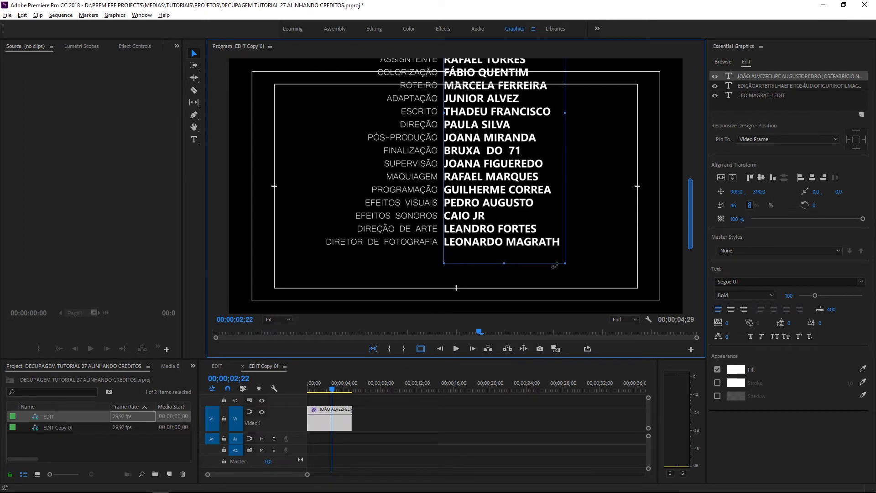
Preview the roll at 00;00;03;18, deselect the clip, and return to an earlier point
left_click_drag(690, 230, 696, 189)
left_click_drag(338, 389, 340, 390)
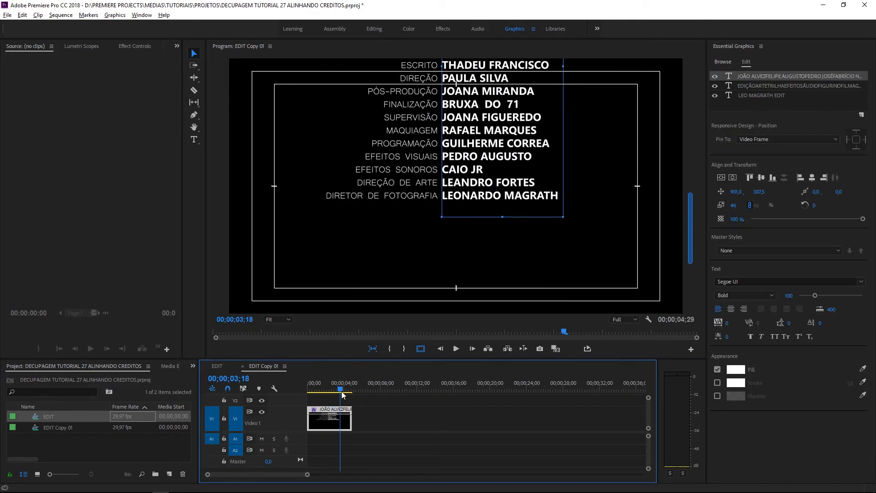
left_click(384, 406)
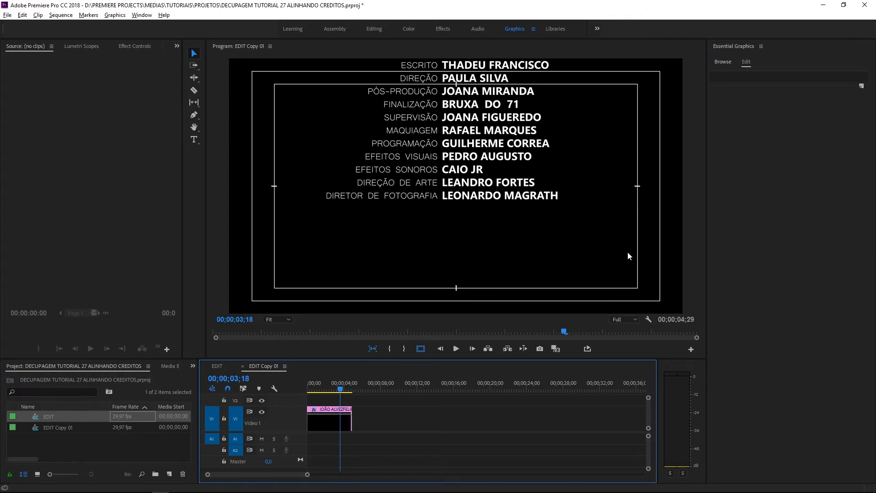
left_click_drag(346, 385, 328, 388)
Reselect the credits clip and add a new horizontal text layer in Essential Graphics
left_click(337, 424)
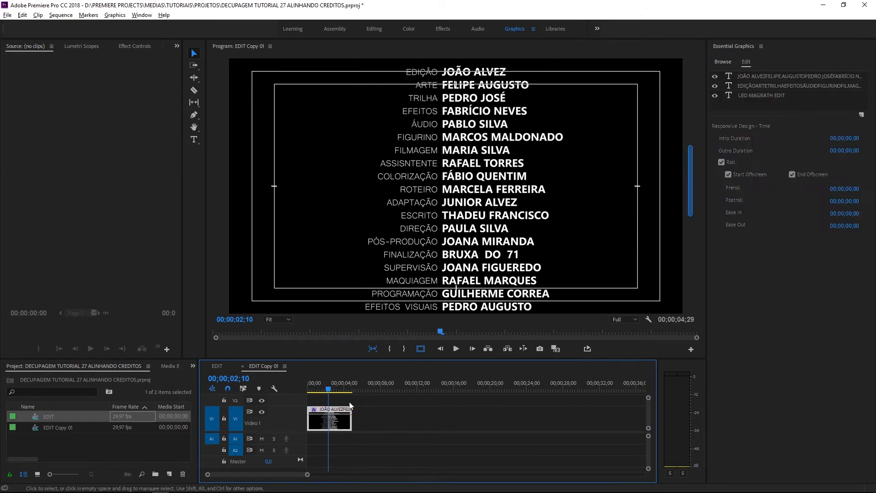
left_click(862, 115)
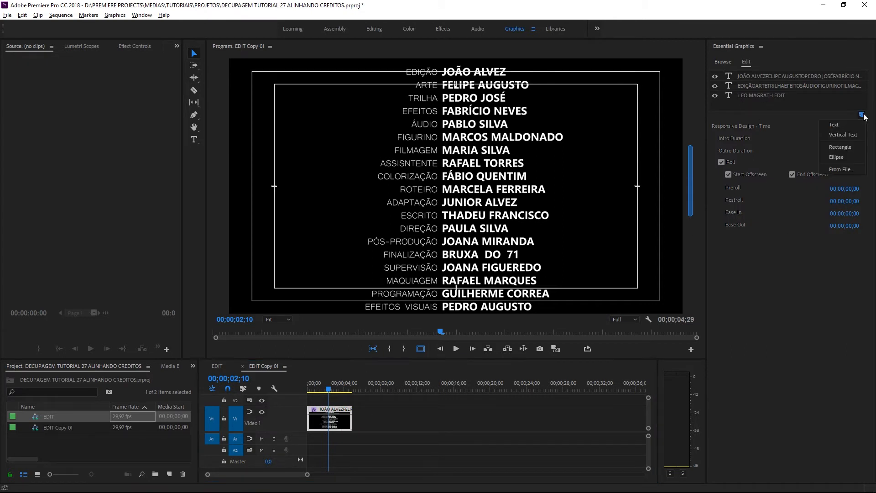
left_click(841, 126)
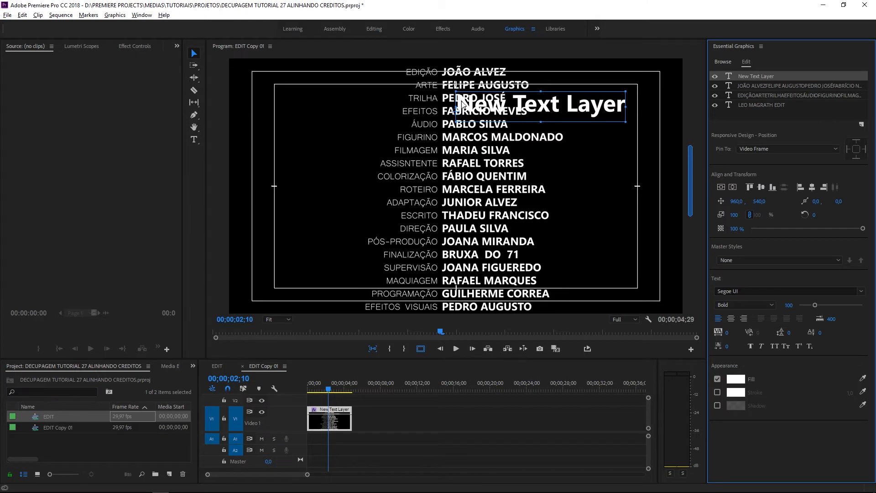
left_click_drag(585, 117, 511, 295)
left_click_drag(690, 193, 689, 262)
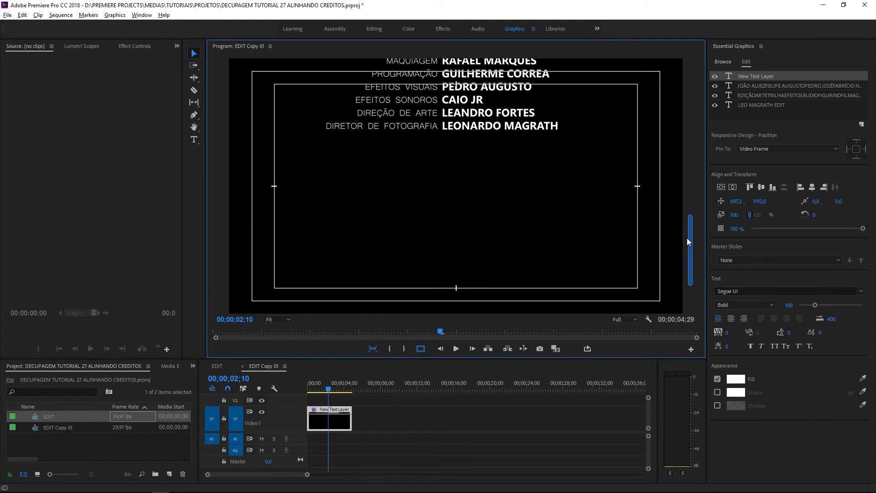
scroll(687, 240, "up", 2)
left_click_drag(538, 116, 509, 219)
mouse_move(692, 223)
left_mouse_down()
mouse_move(687, 199)
mouse_move(684, 229)
left_mouse_up()
left_click_drag(370, 223, 476, 208)
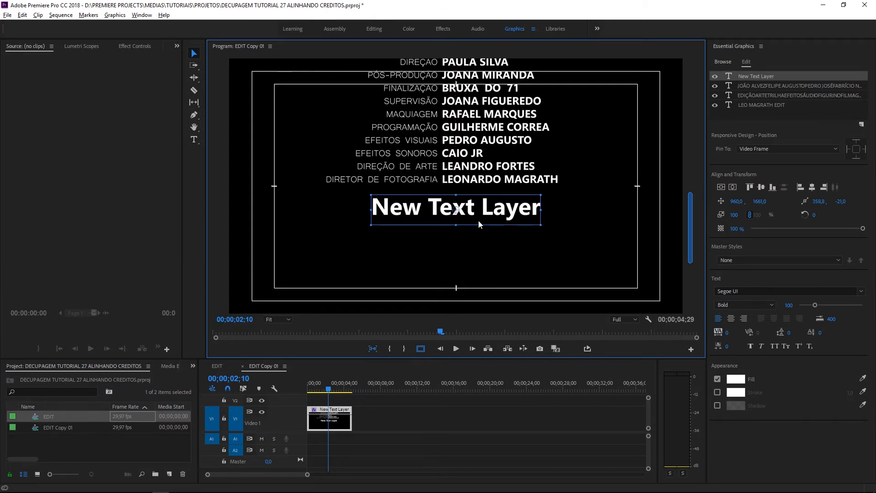
Switch to TUTORIAL 15 CREDITOS EXEMPLOS 2.rtf in WordPad and scroll through it
key("alt+Tab")
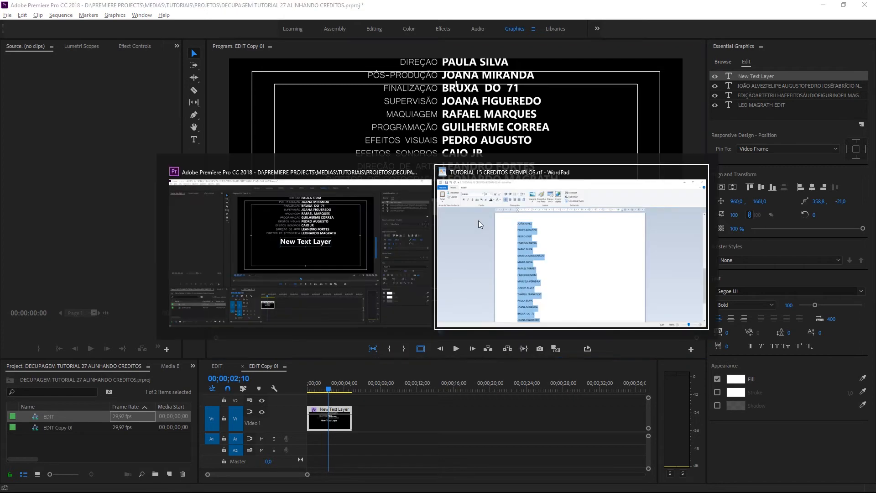
scroll(501, 236, "down", 3)
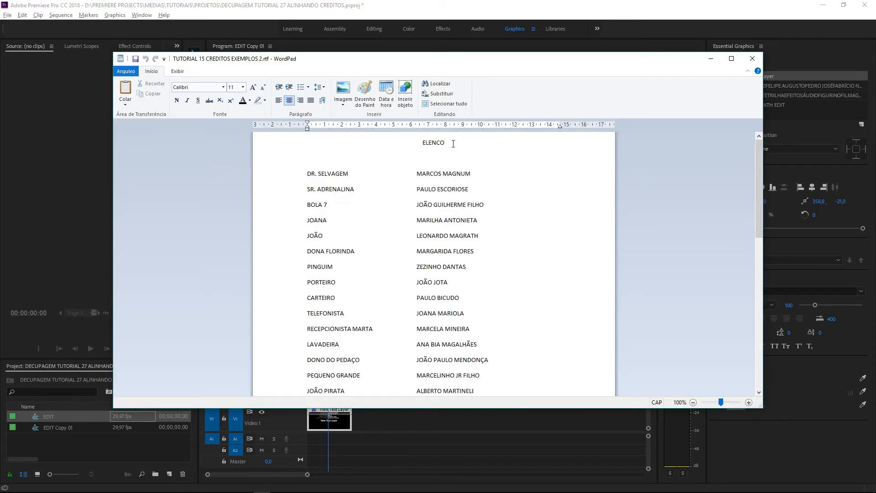
scroll(454, 144, "down", 9)
scroll(454, 144, "up", 7)
scroll(453, 145, "down", 5)
scroll(452, 150, "up", 8)
Maximize WordPad, review the ELENCO and AGRADECIMENTOS lists, then return to Premiere Pro
left_click(731, 59)
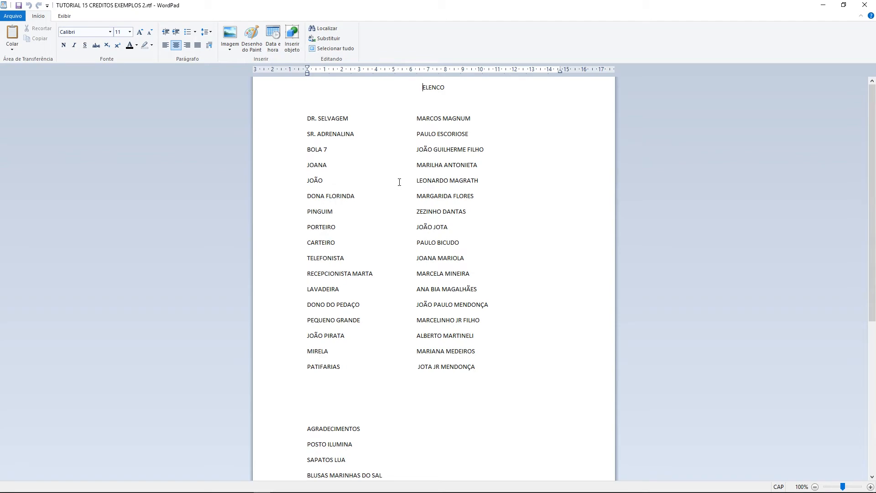
scroll(400, 182, "down", 3)
scroll(399, 182, "down", 3)
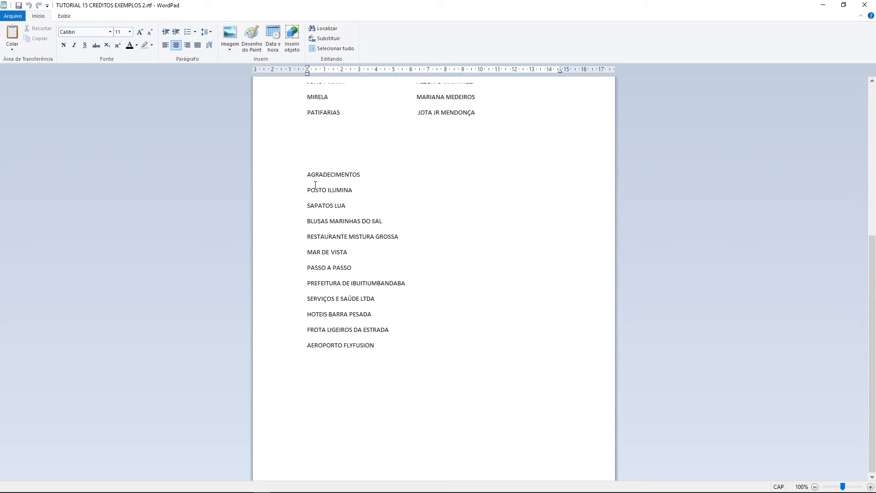
scroll(315, 184, "up", 3)
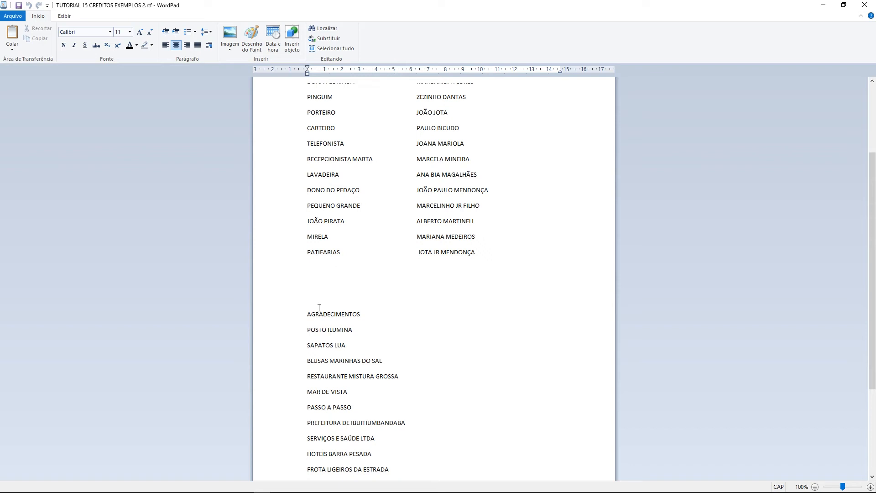
scroll(332, 310, "down", 3)
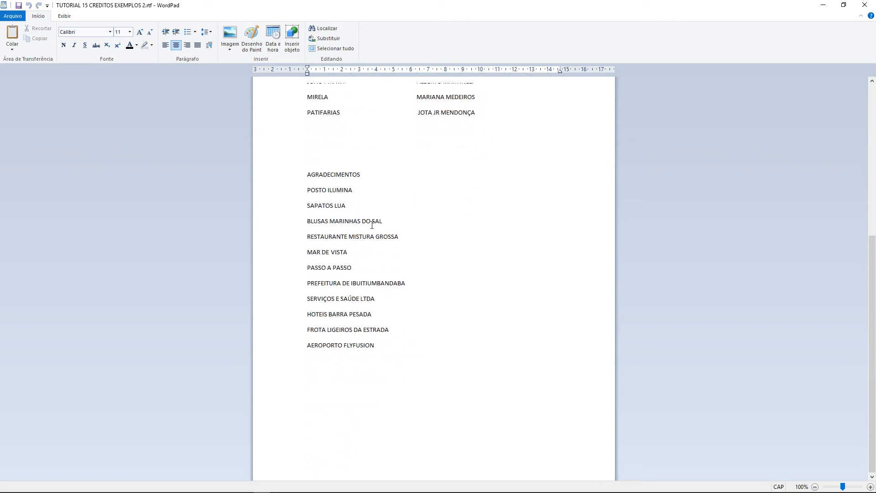
double_click(354, 350)
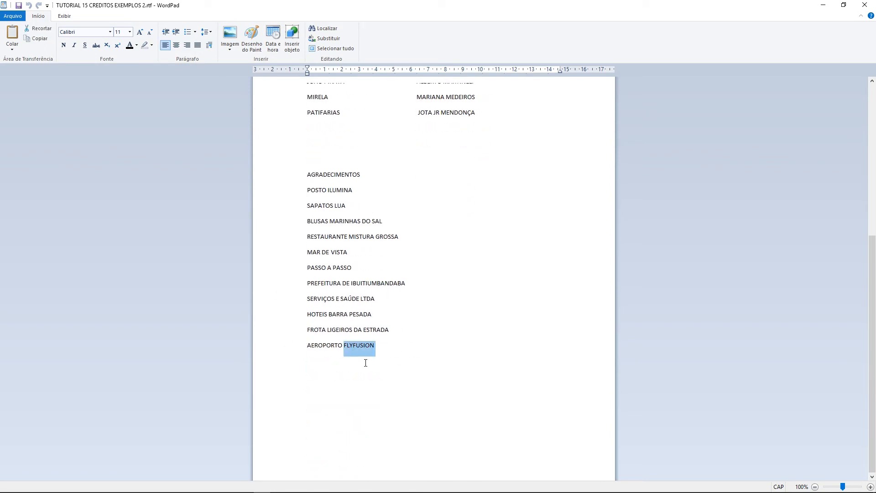
key("alt+Tab")
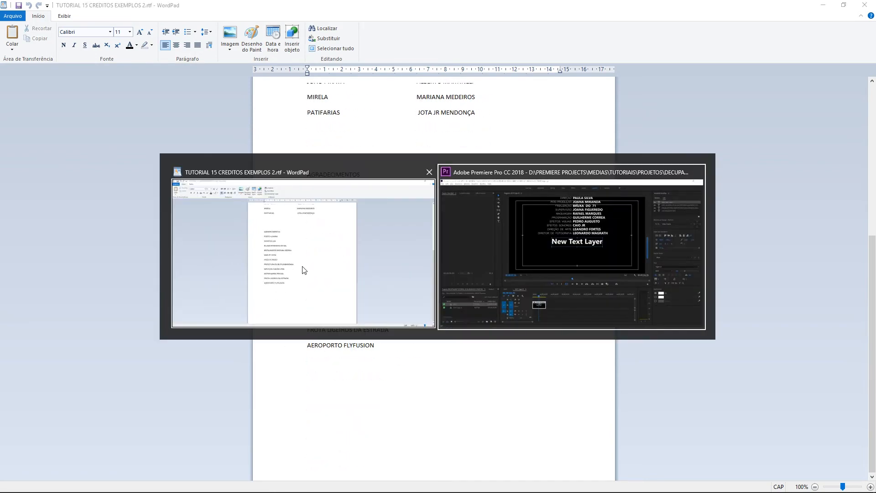
key("alt+Tab")
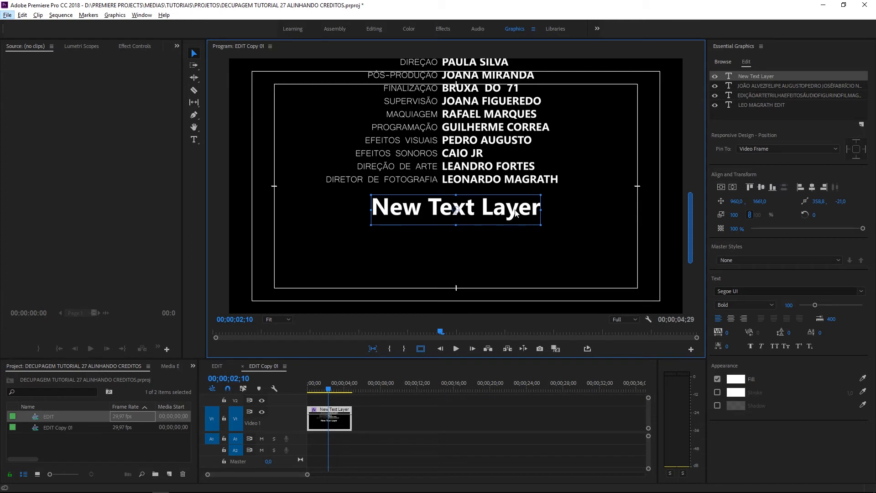
Set the New Text Layer placeholder's font to Gadugi Bold
left_click(194, 139)
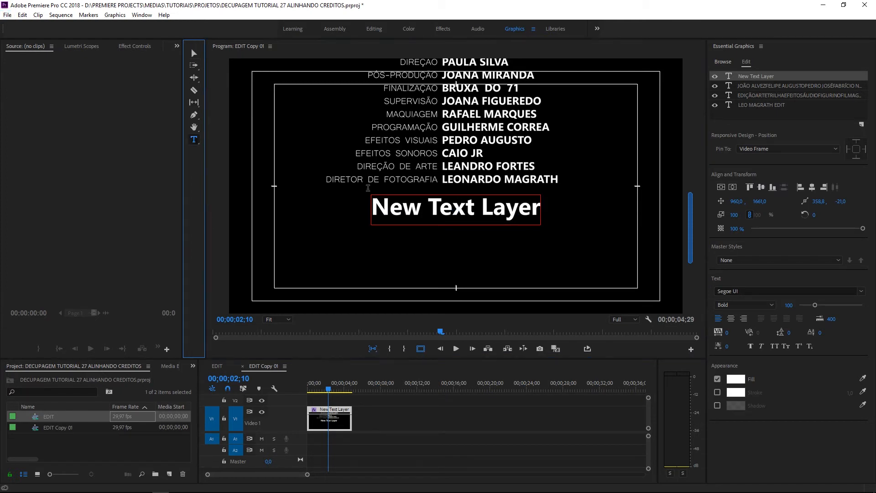
left_click_drag(373, 208, 551, 216)
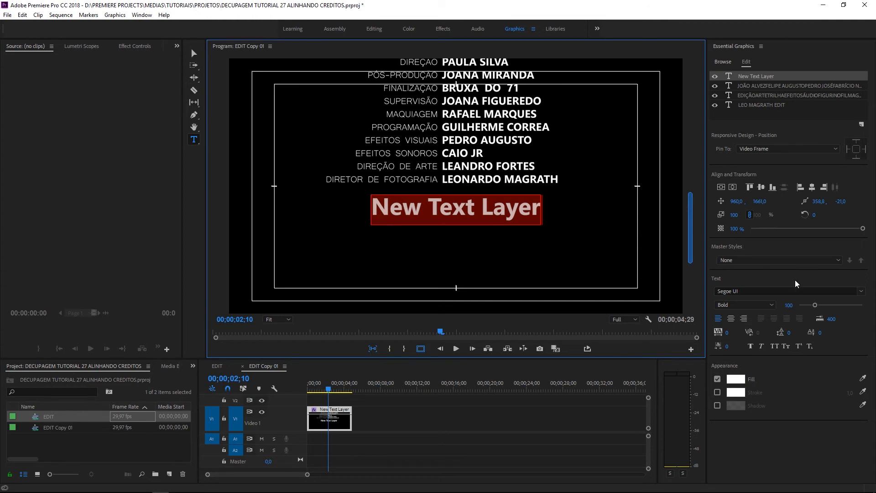
left_click(862, 291)
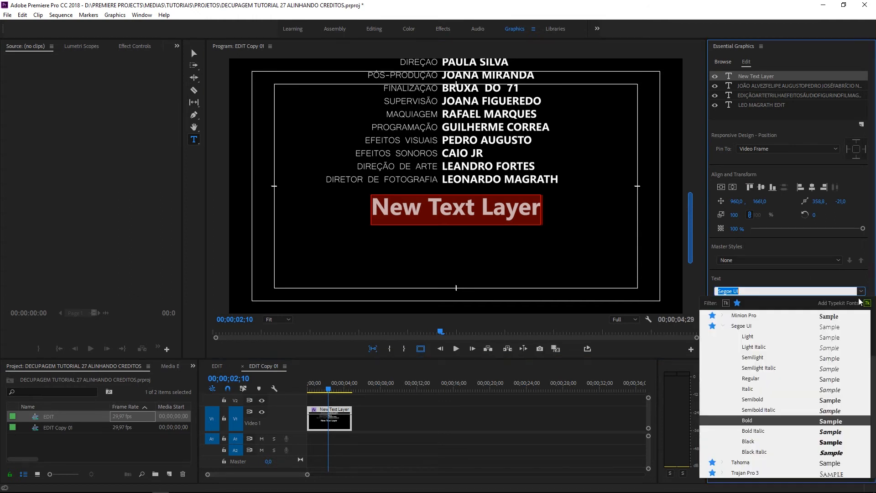
left_click(722, 326)
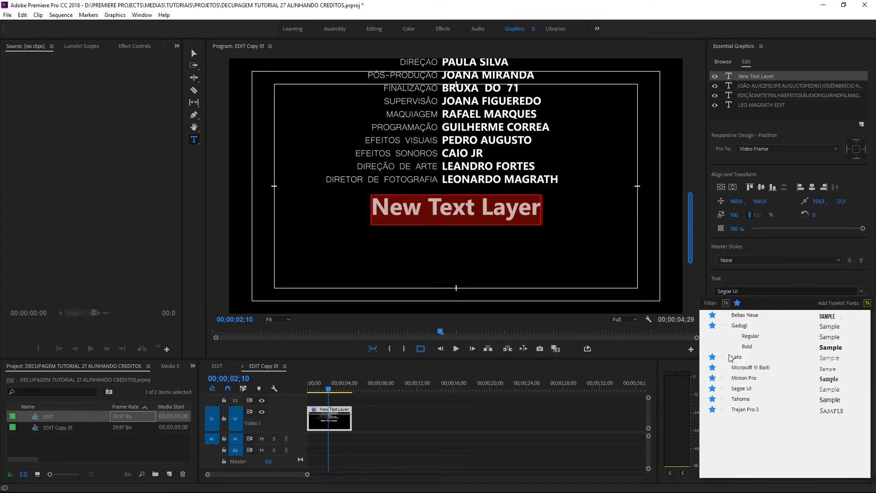
left_click(741, 331)
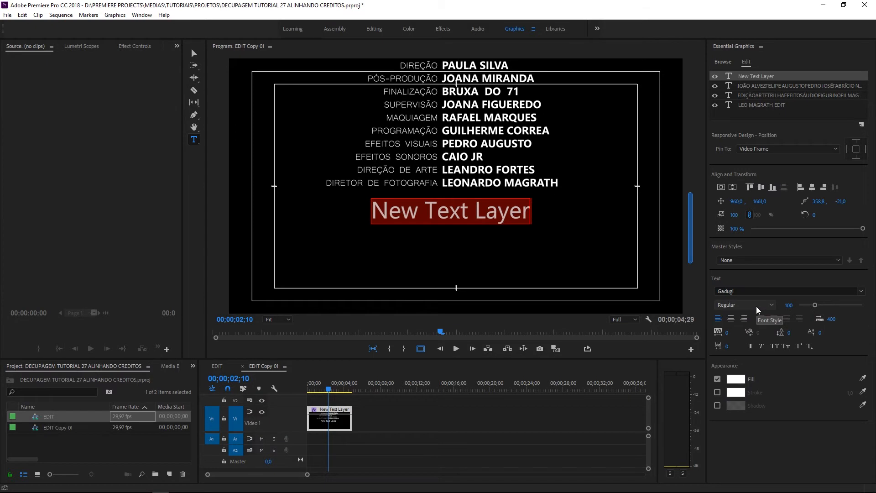
left_click(757, 309)
left_click(739, 319)
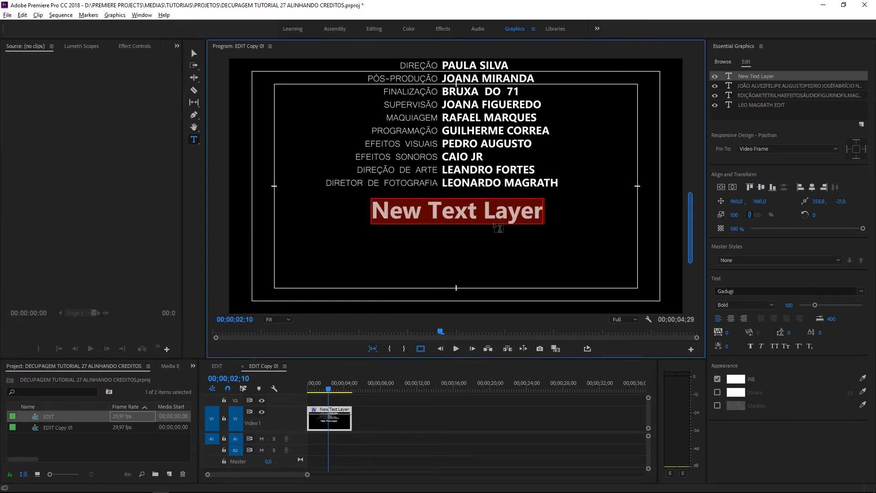
Copy the AGRADECIMENTOS through AEROPORTO FLYFUSION lines from WordPad, back into the title text
key("alt+Tab")
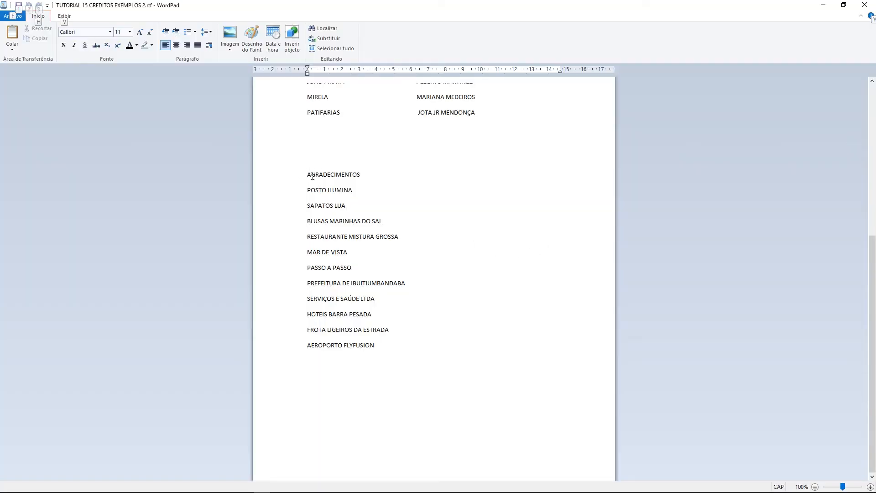
left_click_drag(303, 180, 386, 350)
key("ctrl+c")
key("alt+Tab")
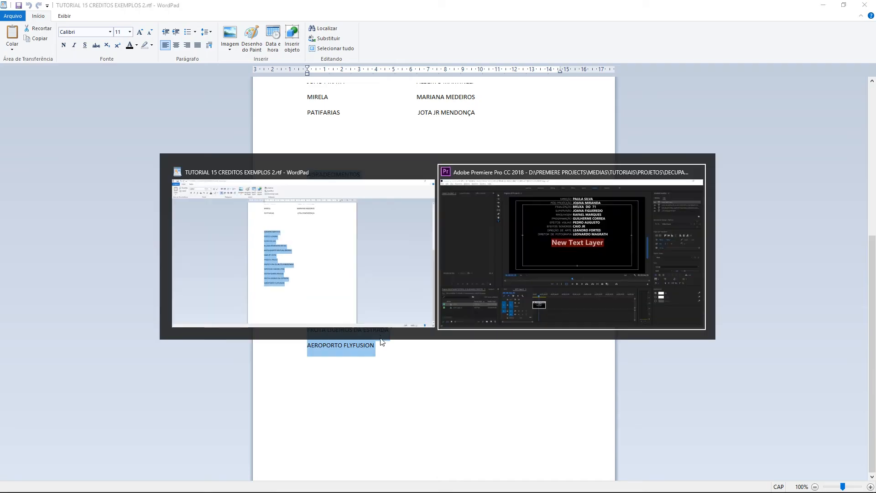
left_click(389, 215)
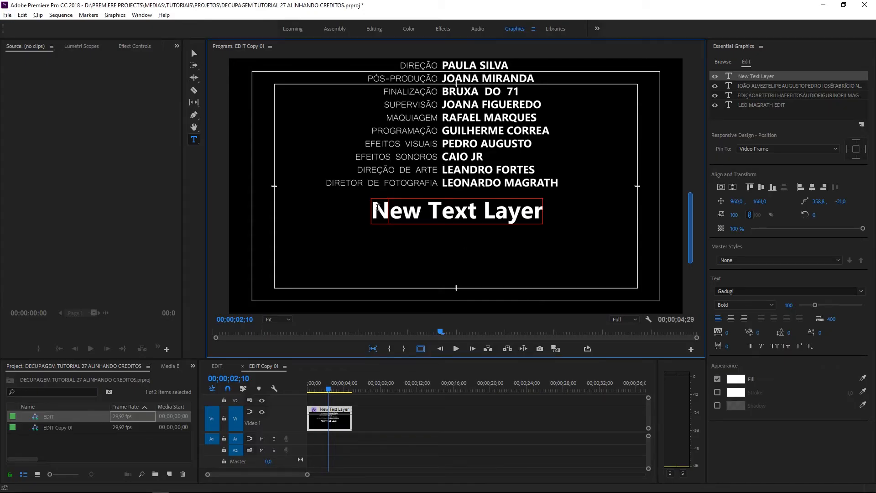
Paste the AGRADECIMENTOS list over the placeholder and centre-align its lines
mouse_move(372, 210)
left_mouse_down()
mouse_move(540, 223)
mouse_move(376, 208)
left_mouse_up()
key("ctrl+v")
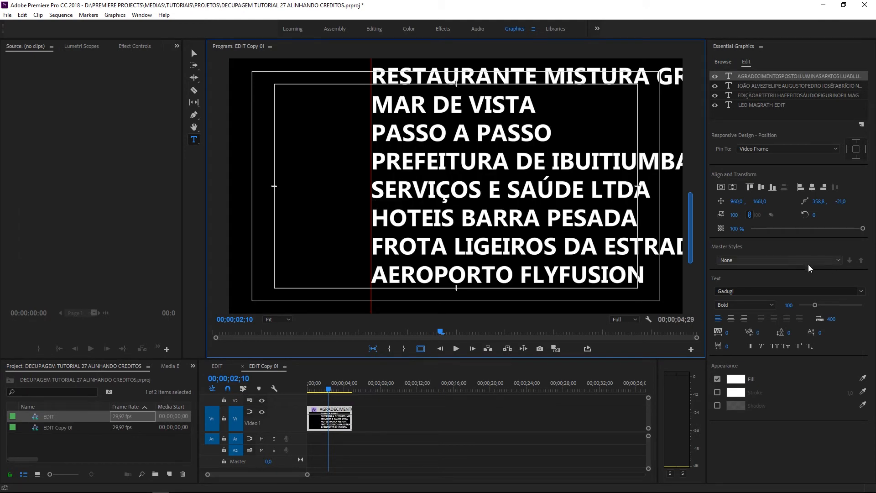
left_click_drag(704, 224, 703, 193)
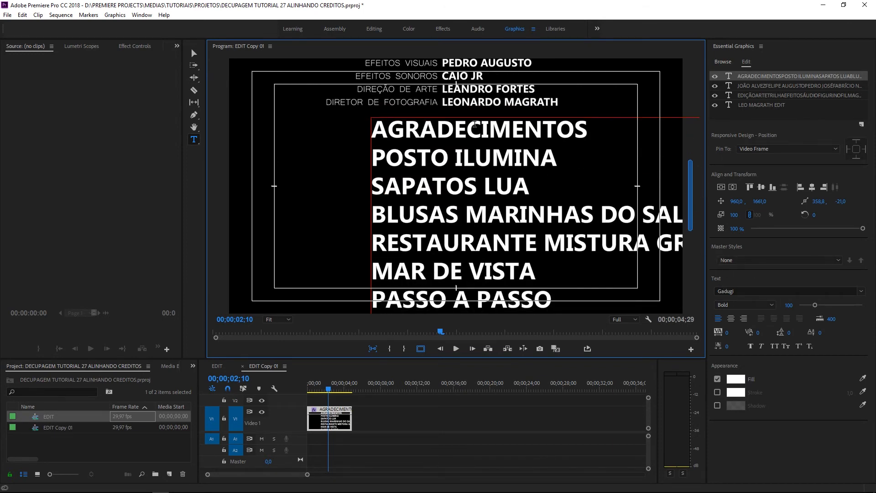
left_click(731, 318)
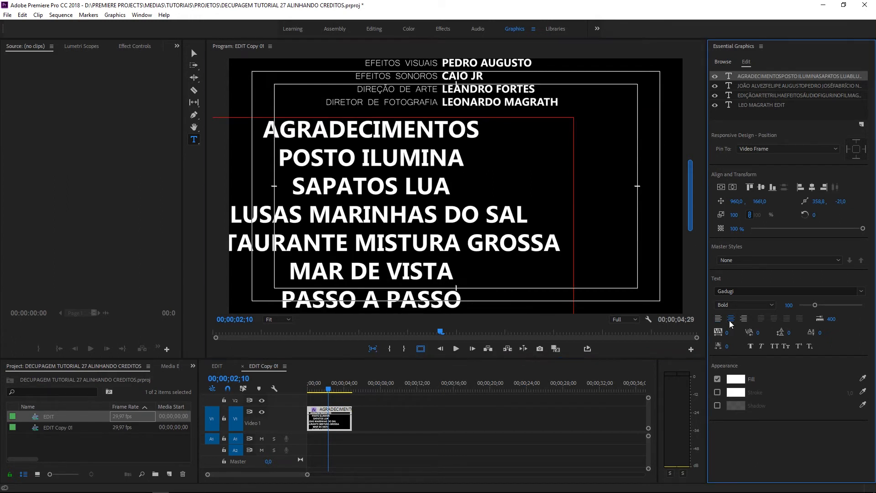
Set the list's scale to 46, then reduce it to 26
left_click(734, 215)
type("46")
key("Return")
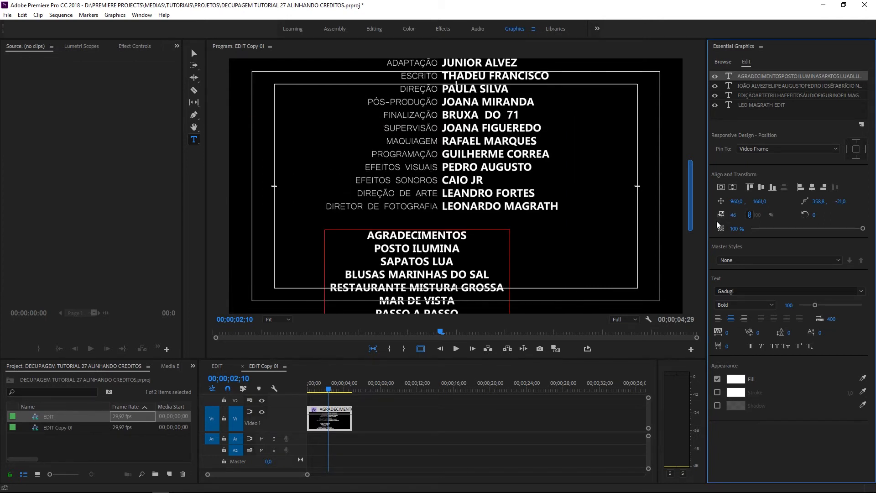
left_click_drag(691, 190, 691, 208)
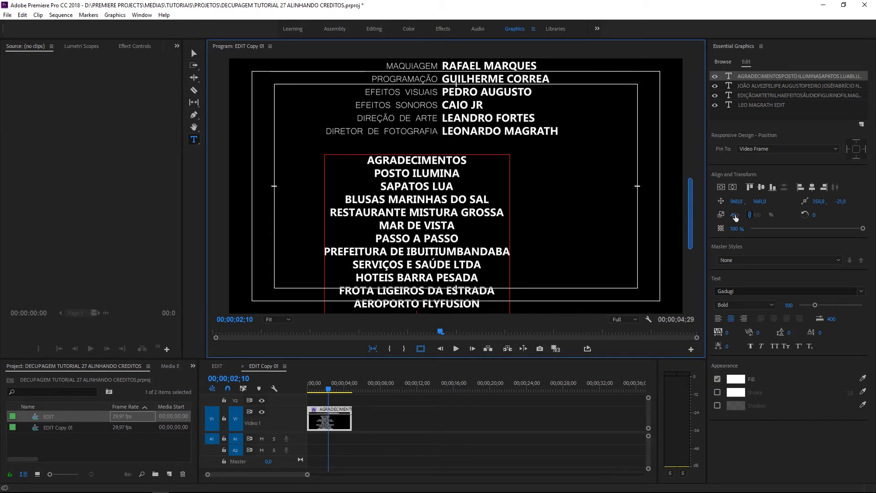
left_click_drag(736, 218, 726, 218)
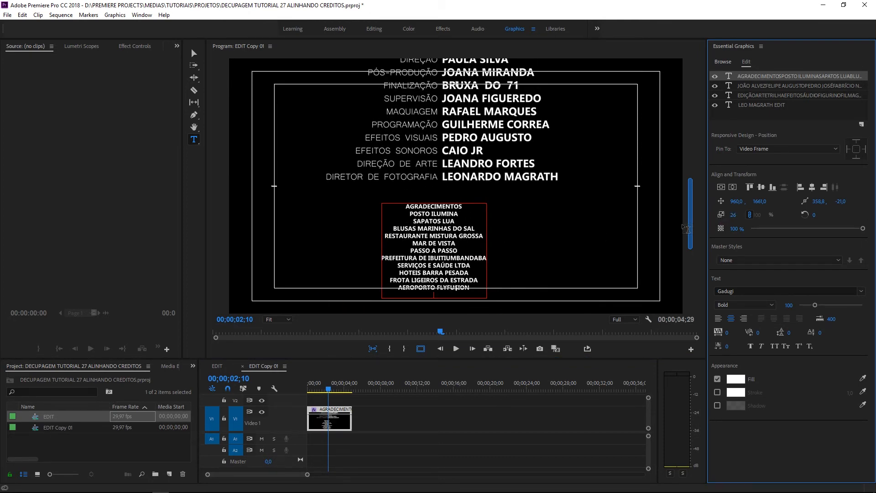
Zoom the Program monitor to 100% for close text editing
left_click(407, 207)
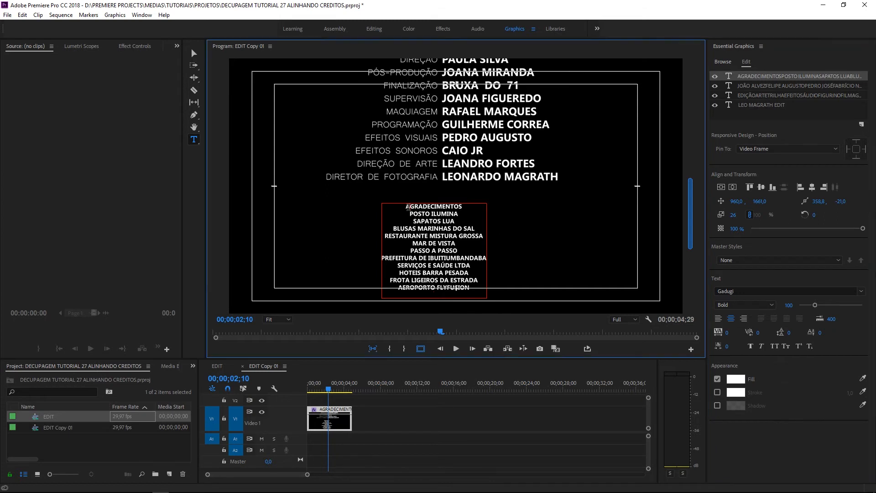
left_click(282, 321)
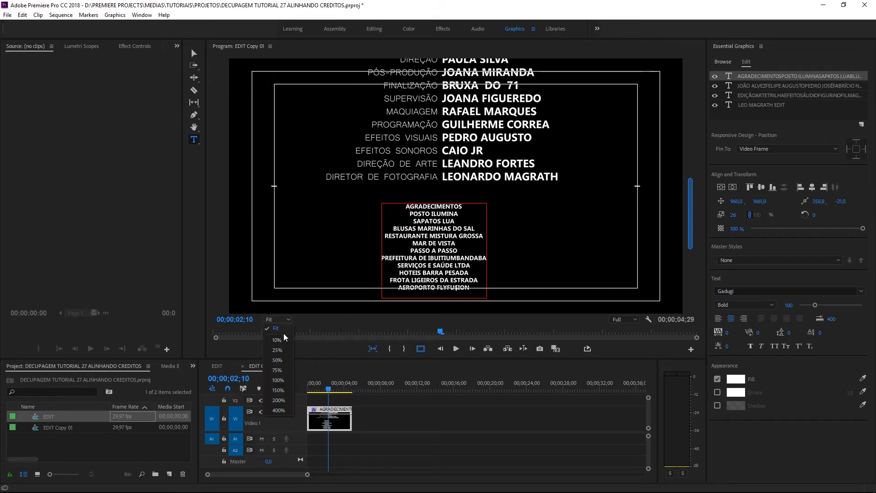
left_click(286, 351)
left_click(277, 319)
left_click(290, 380)
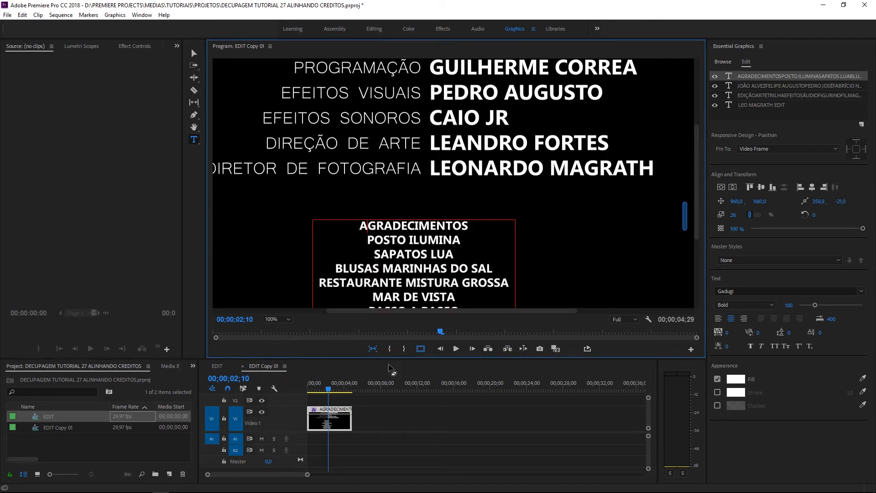
Set the names below the AGRADECIMENTOS heading to Gadugi Regular
left_click_drag(360, 226, 470, 227)
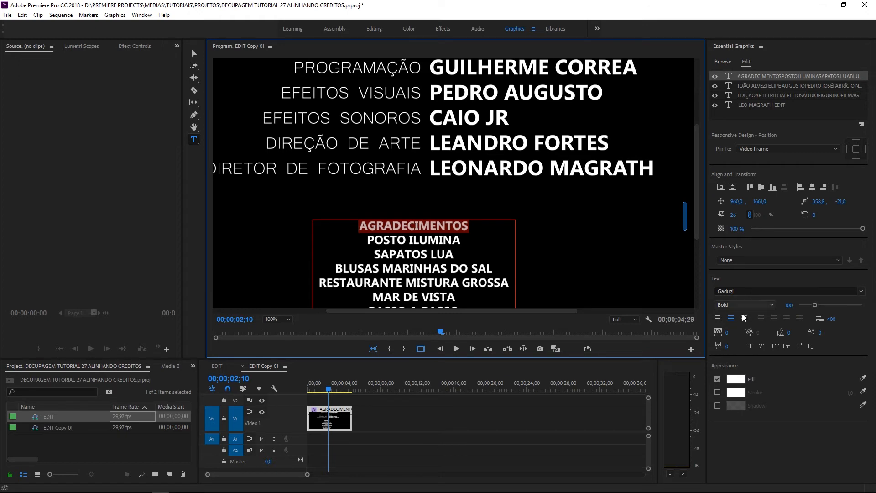
left_click_drag(367, 239, 461, 339)
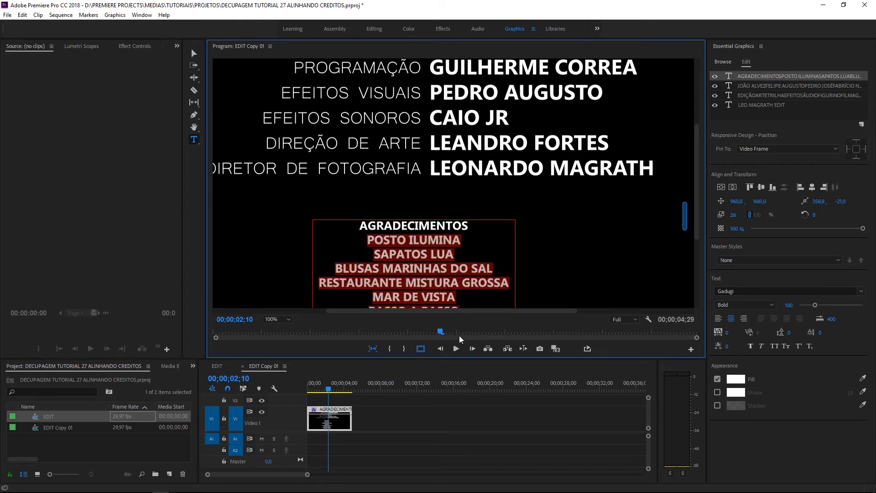
left_click_drag(687, 224, 686, 243)
left_click_drag(489, 268, 367, 124)
left_click(771, 307)
left_click(736, 321)
scroll(690, 239, "up", 2)
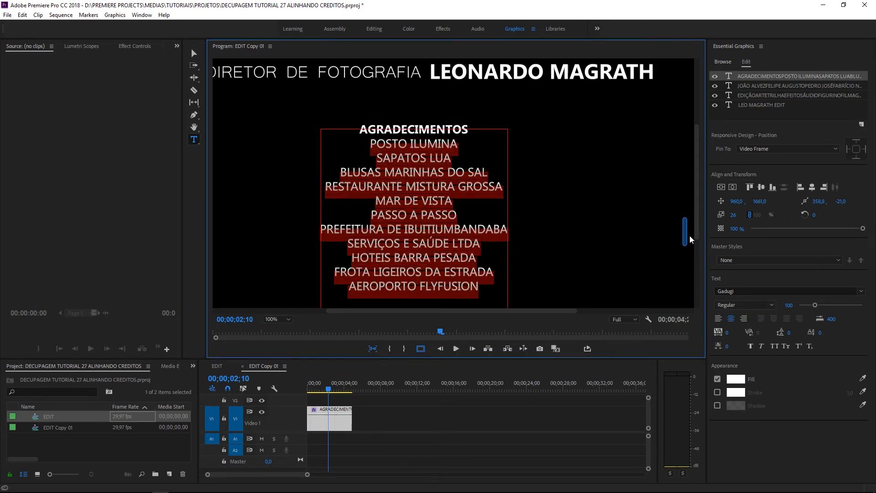
scroll(691, 239, "up", 2)
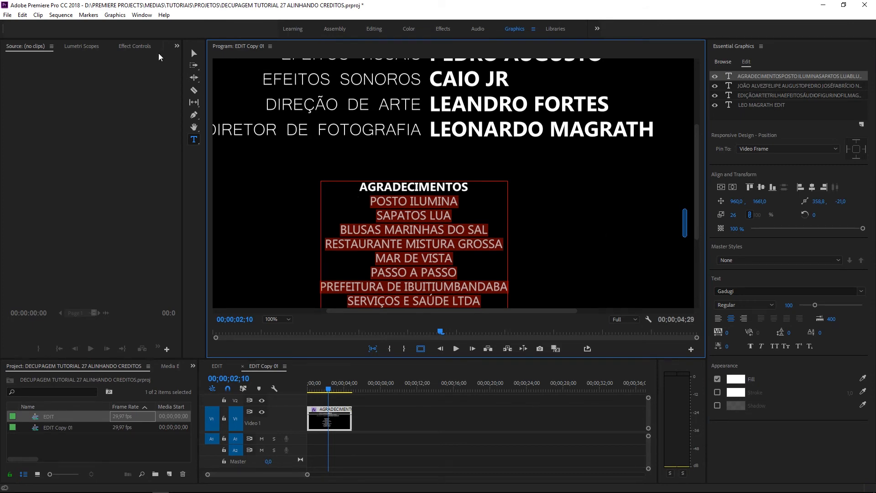
Fit the frame in the monitor and move the AGRADECIMENTOS block slightly right
left_click(194, 53)
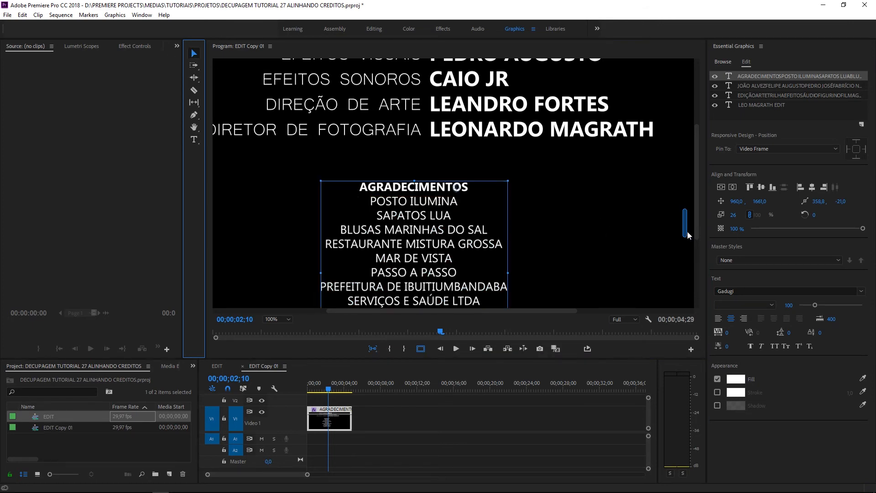
mouse_move(688, 234)
left_mouse_down()
mouse_move(683, 212)
mouse_move(684, 238)
left_mouse_up()
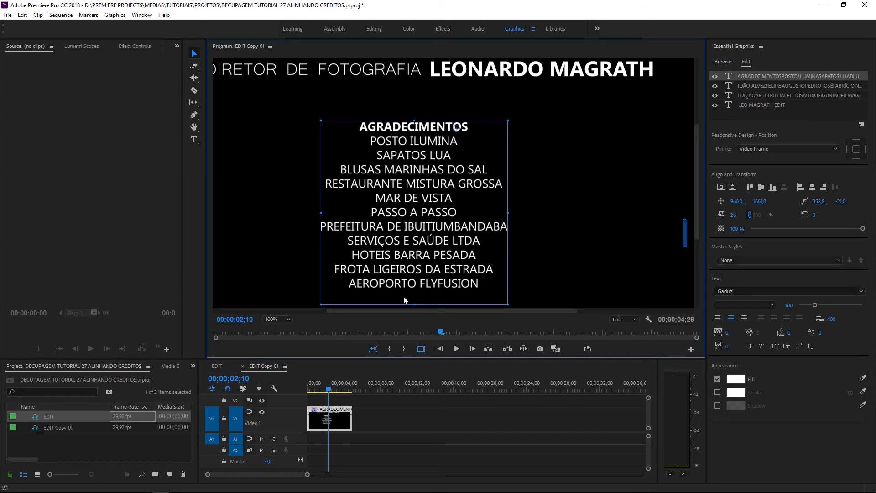
left_click(278, 319)
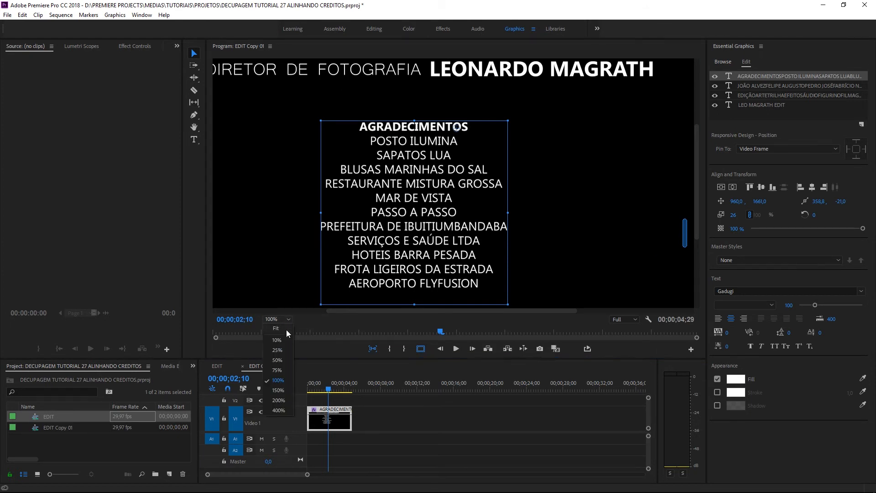
left_click(276, 328)
left_click_drag(446, 200, 450, 200)
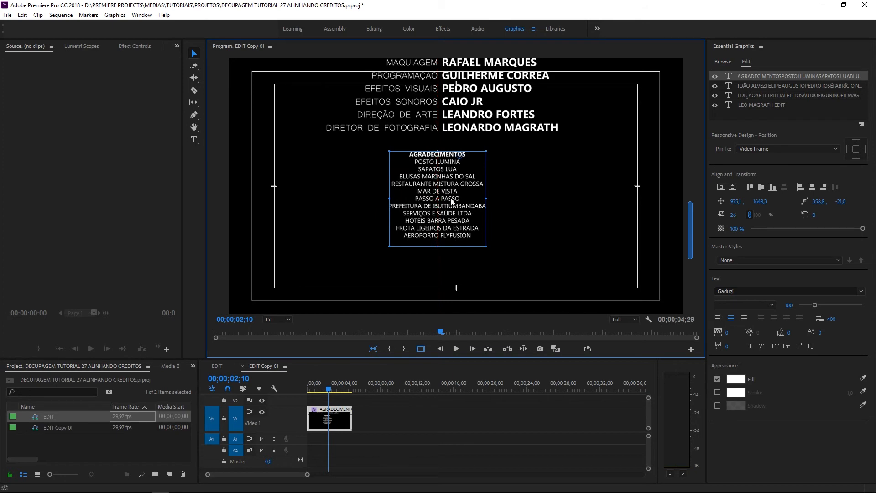
Shift the AGRADECIMENTOS block right, then back left to centre at X 1052.1, and deselect
mouse_move(688, 238)
left_mouse_down()
mouse_move(704, 173)
mouse_move(684, 238)
left_mouse_up()
left_click_drag(447, 144, 461, 143)
left_click_drag(688, 249, 690, 221)
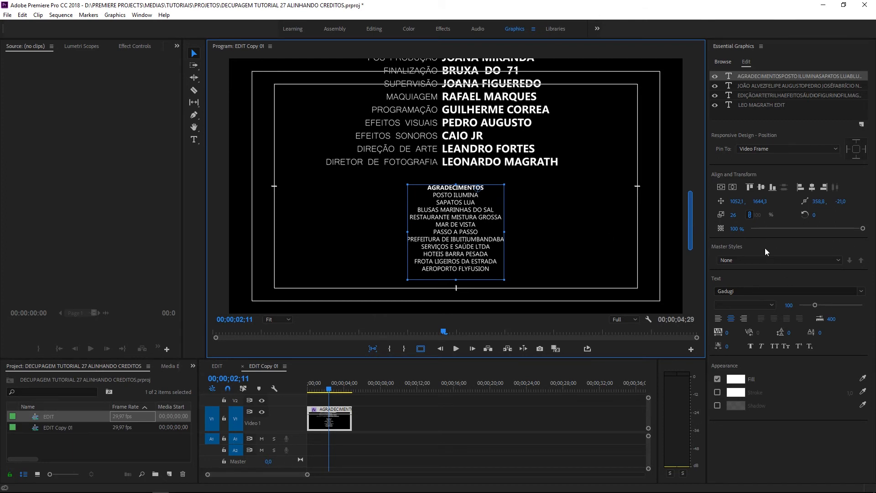
mouse_move(692, 224)
left_mouse_down()
mouse_move(691, 151)
mouse_move(689, 211)
left_mouse_up()
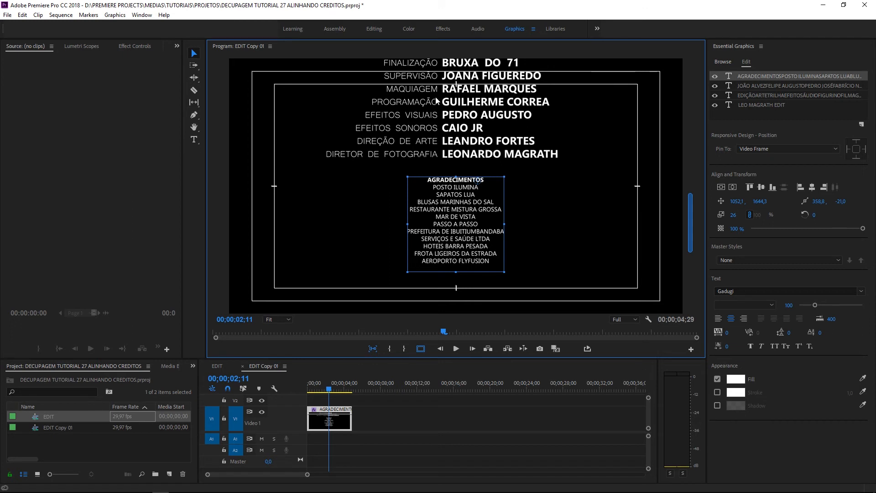
left_click_drag(448, 209, 478, 228)
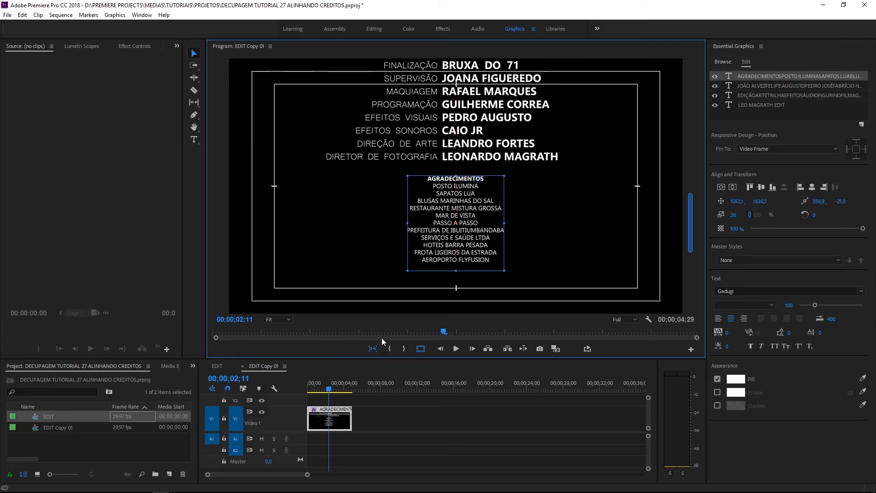
left_click_drag(451, 255, 451, 253)
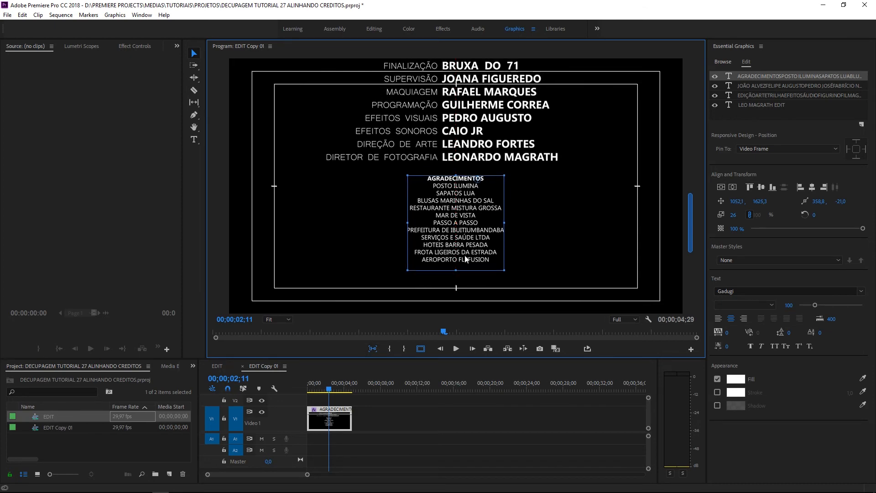
left_click(576, 252)
Scroll the Program monitor roll to check the credits, then show the New Layer menu
left_click_drag(692, 178, 703, 233)
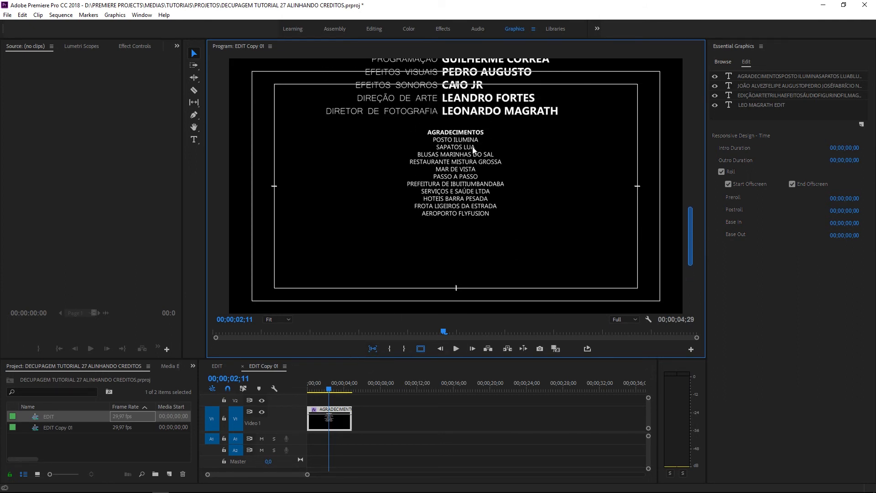
left_click_drag(691, 234, 692, 223)
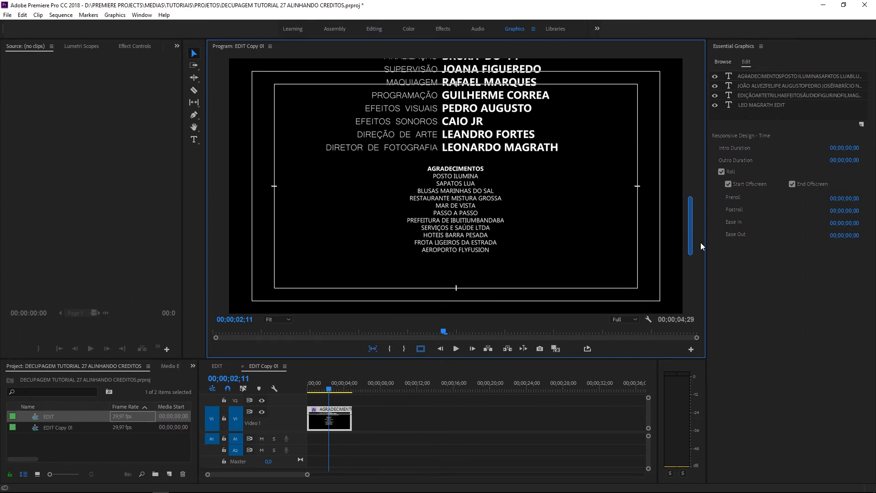
scroll(690, 248, "down", 3)
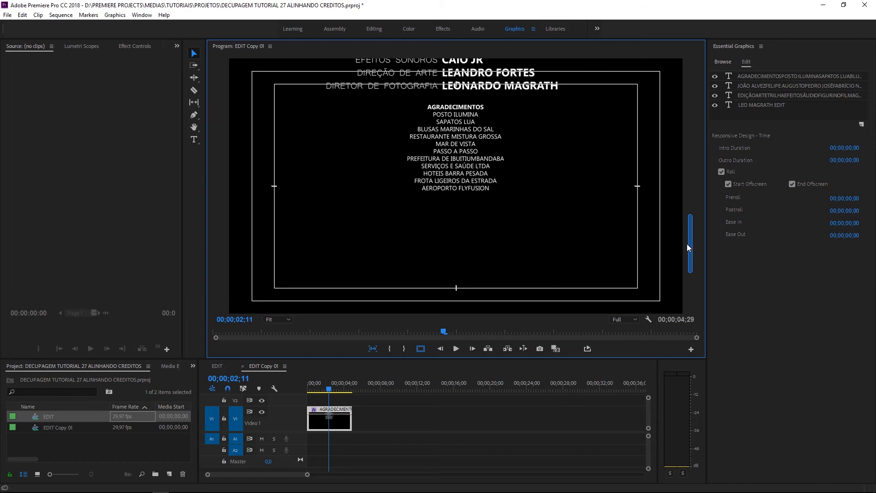
key("alt")
left_click(862, 124)
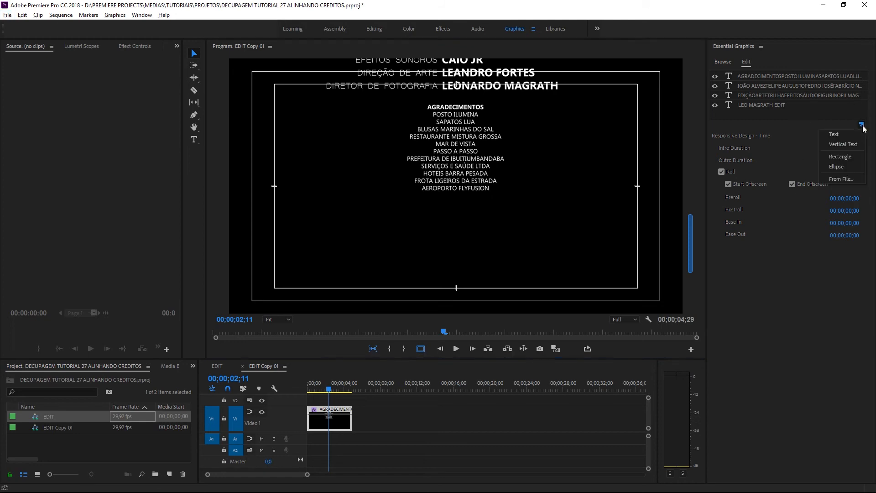
Add a new text layer below the AGRADECIMENTOS list and centre its anchor point
left_click(839, 157)
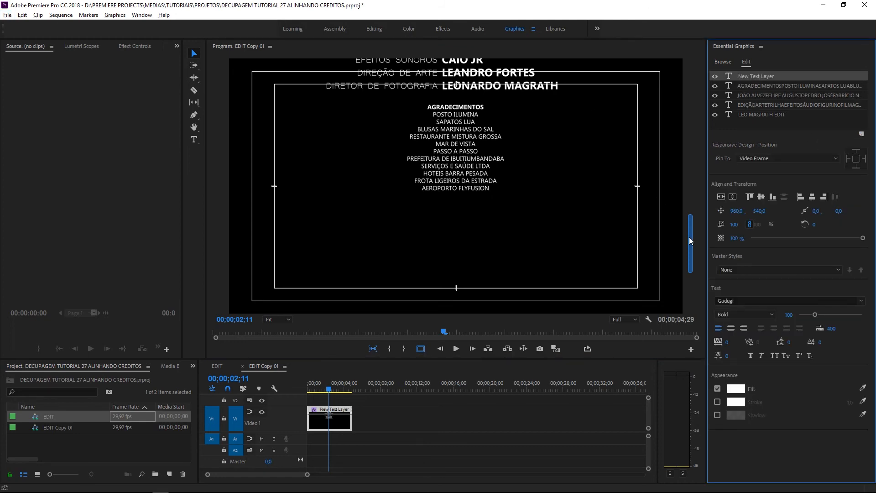
left_click_drag(690, 249, 699, 151)
left_click_drag(552, 179, 520, 293)
left_click_drag(689, 158, 690, 203)
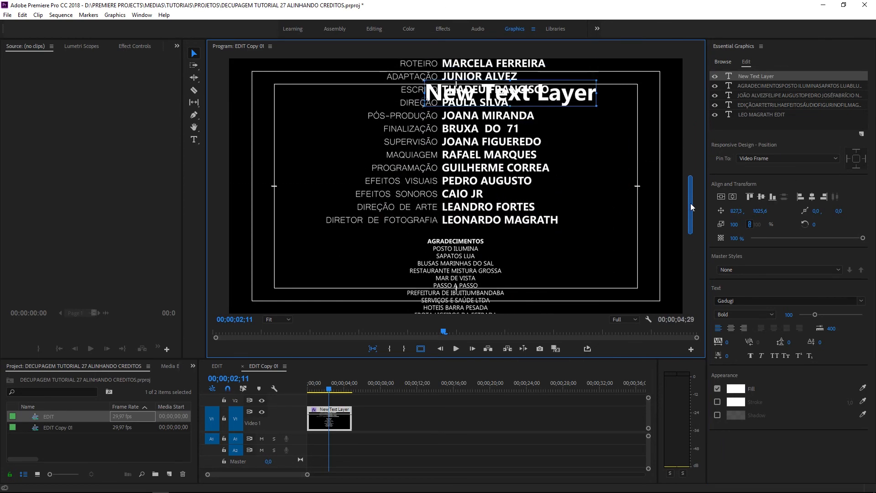
left_click_drag(587, 105, 550, 276)
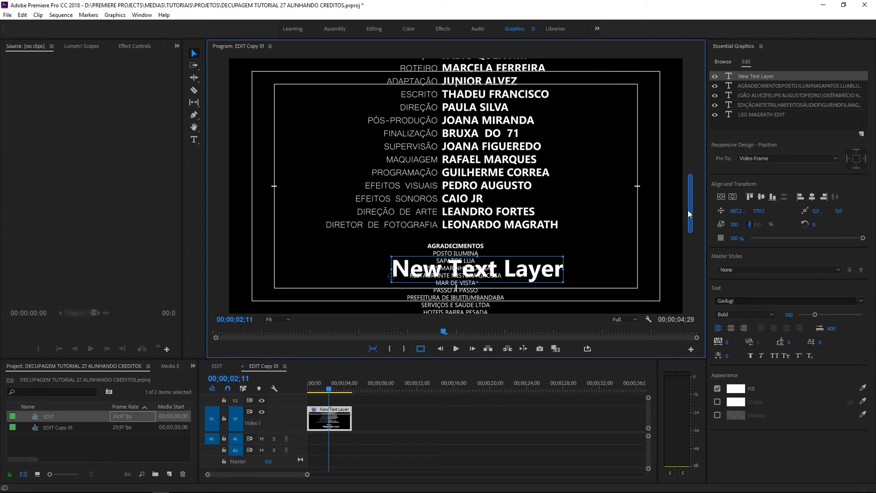
left_click_drag(692, 202, 692, 250)
left_click_drag(552, 117, 527, 197)
left_click_drag(503, 162, 500, 160)
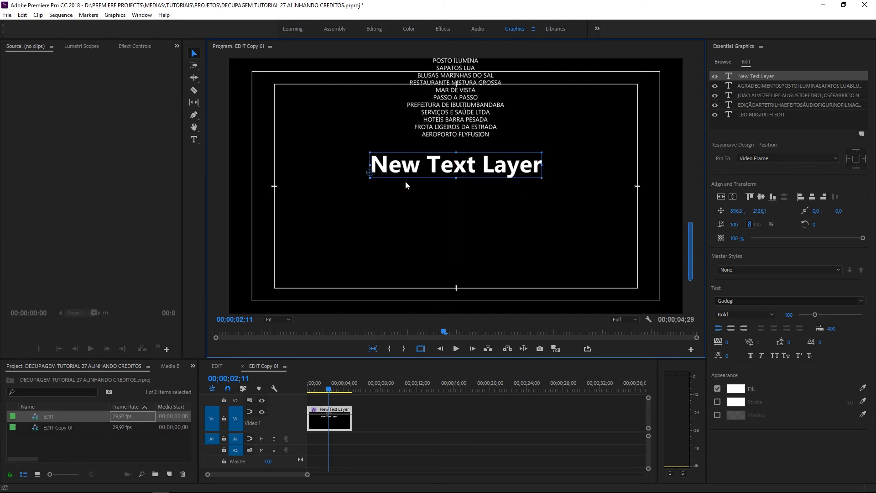
left_click_drag(370, 172, 474, 164)
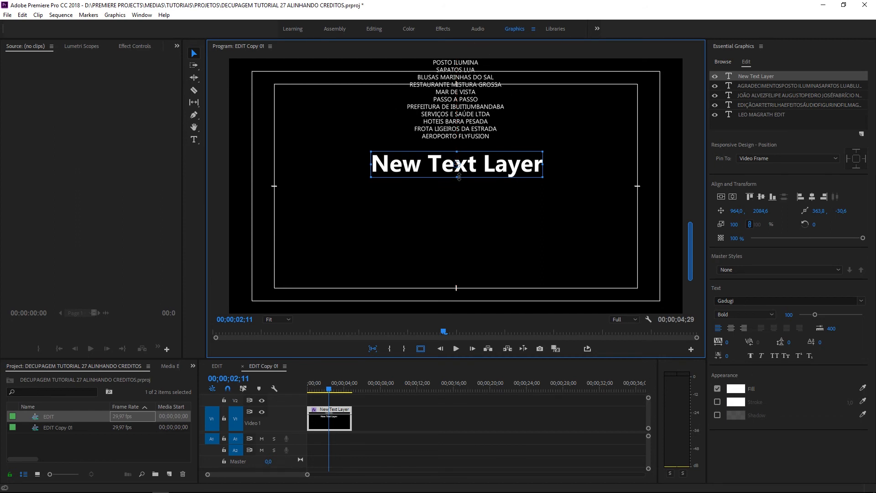
Retype the new layer as ELENCO, centre it, and move it further below the thanks list
left_click(194, 140)
left_click_drag(372, 164, 585, 172)
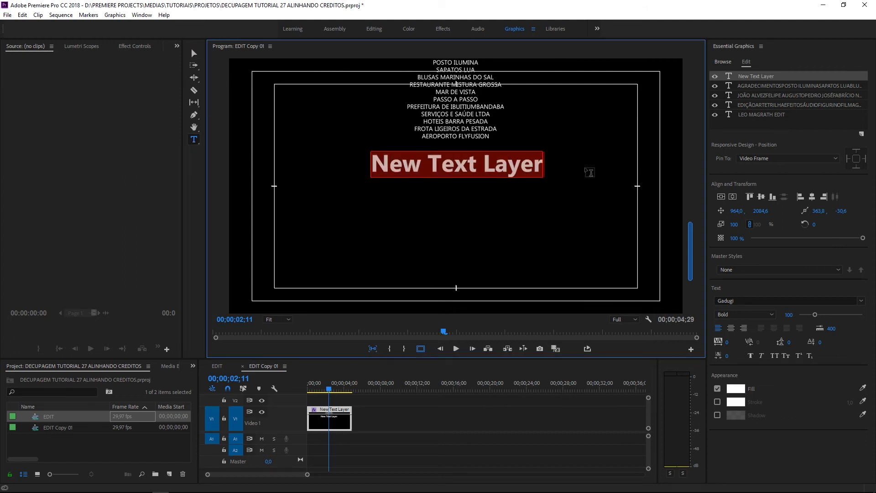
type("ELENCO")
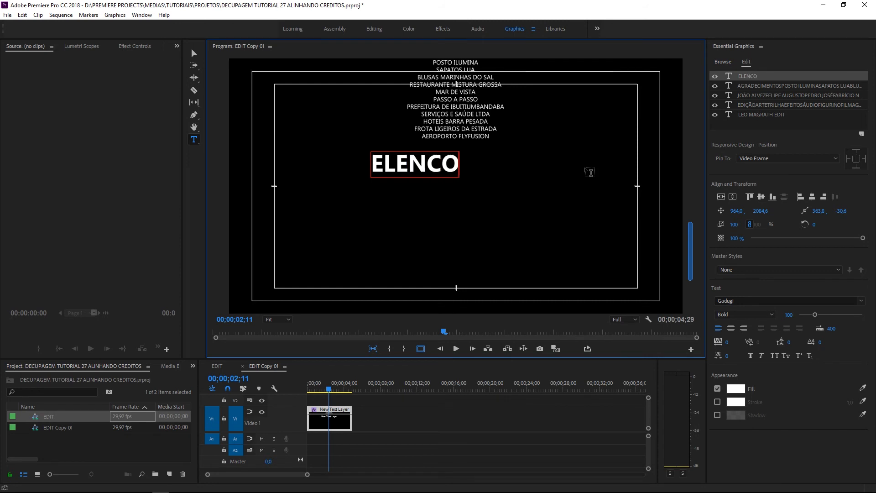
left_click(193, 55)
left_click_drag(398, 172, 439, 171)
left_click(409, 188)
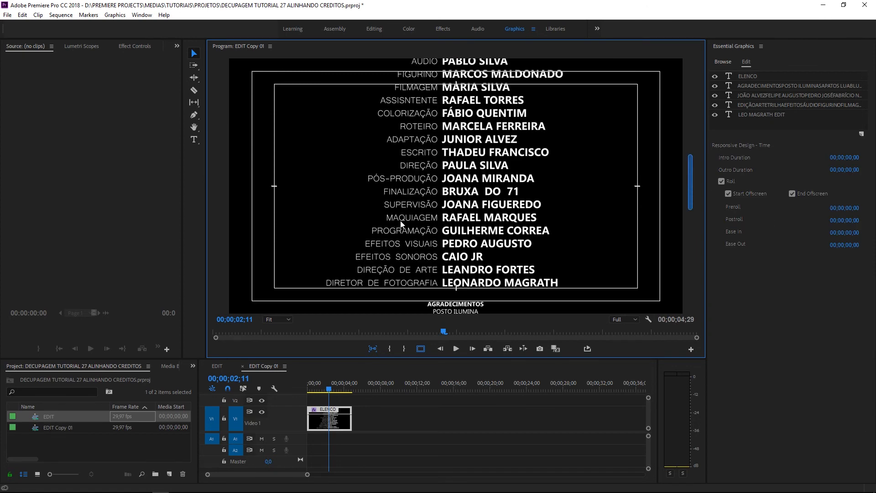
left_click_drag(697, 178, 695, 233)
left_click_drag(493, 205, 471, 205)
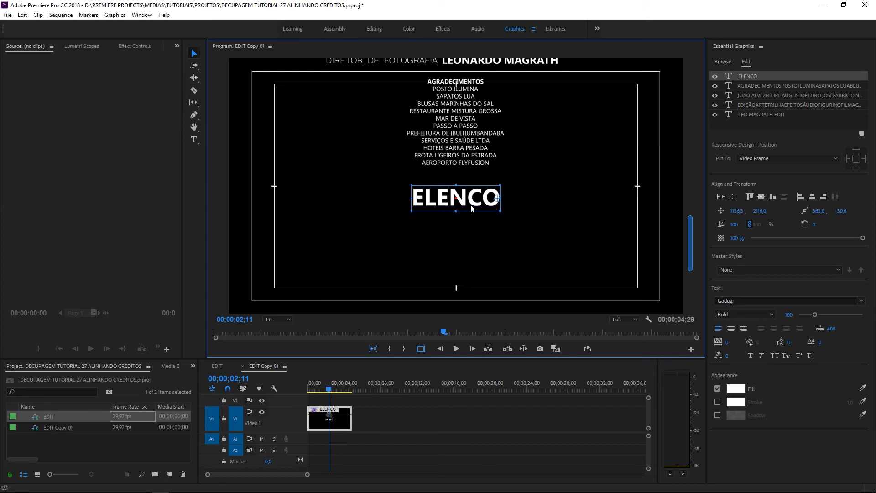
Nudge the AGRADECIMENTOS block slightly lower and copy the two-column cast list from WordPad
left_click(467, 146)
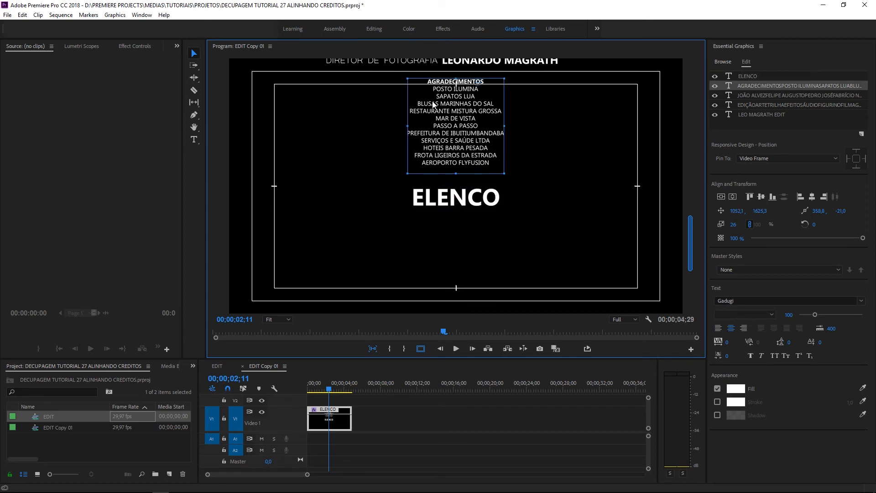
mouse_move(760, 211)
left_mouse_down()
mouse_move(772, 211)
mouse_move(764, 210)
left_mouse_up()
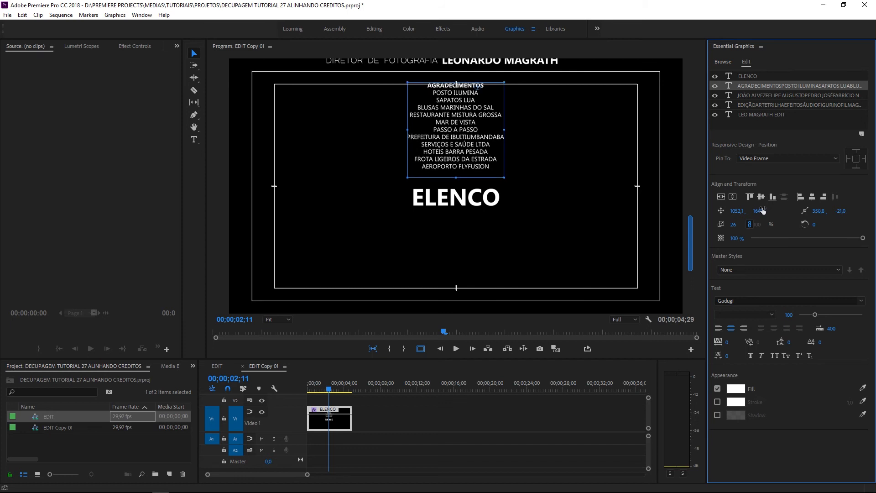
left_click(758, 210)
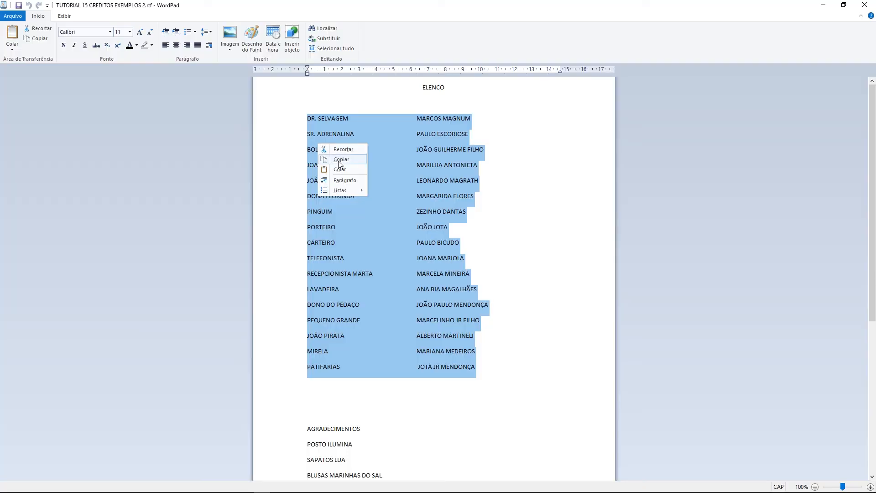
left_click(341, 159)
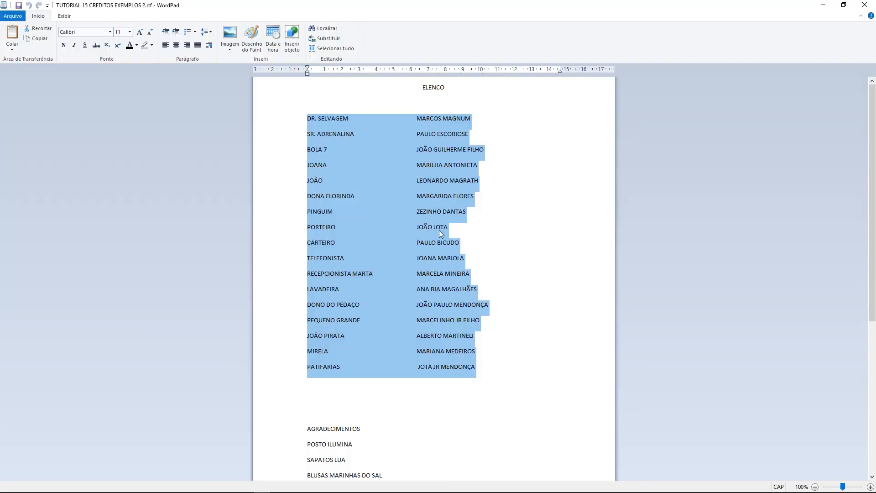
key("alt+Tab")
Paste the cast list into a new text box below ELENCO at scale 29
left_click(400, 251)
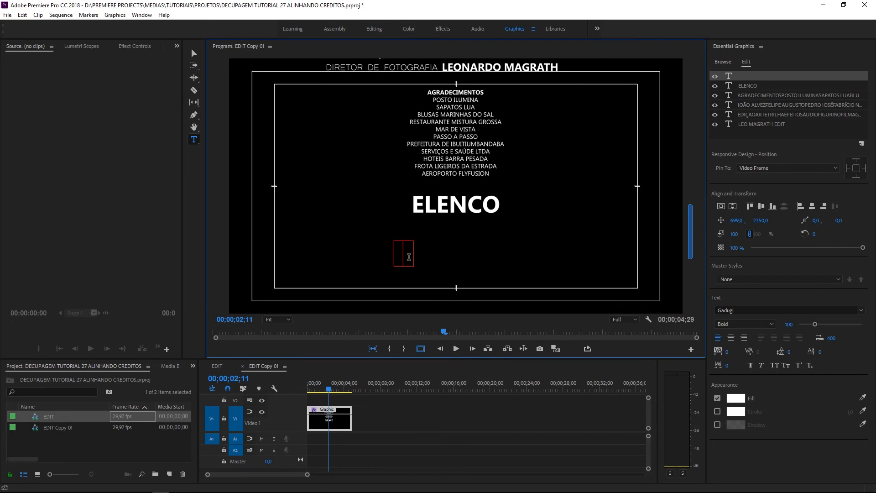
key("ctrl+v")
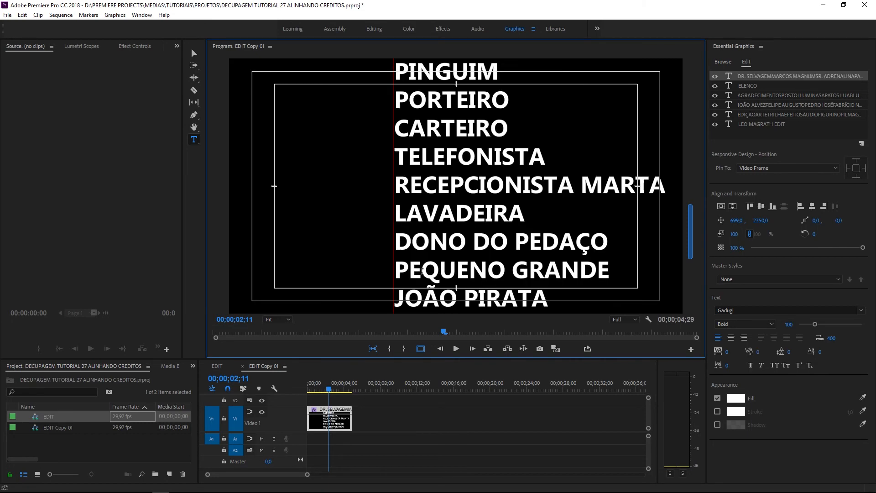
left_click_drag(734, 234, 701, 234)
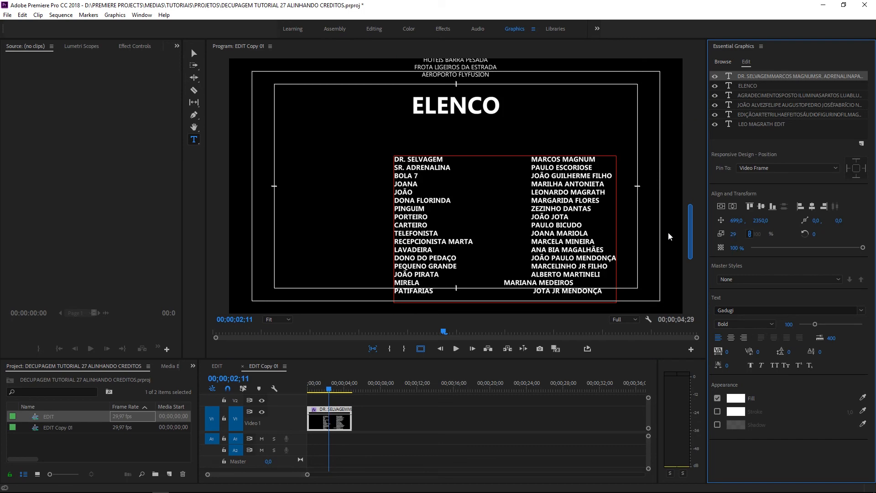
left_click(504, 284)
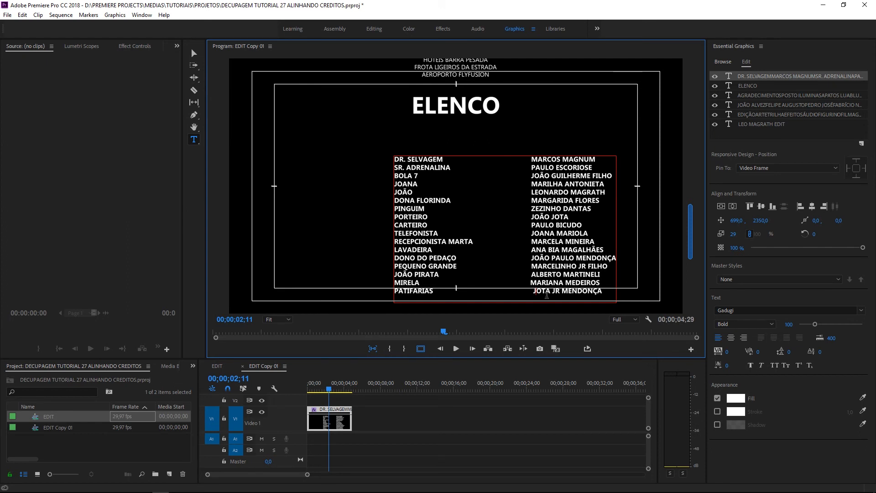
key("BackSpace")
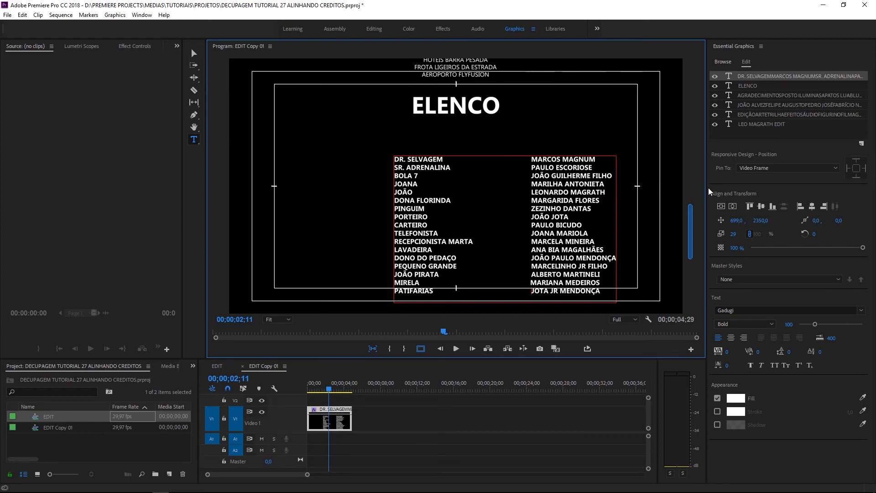
left_click_drag(691, 224, 690, 223)
left_click(194, 53)
left_click_drag(467, 209, 437, 182)
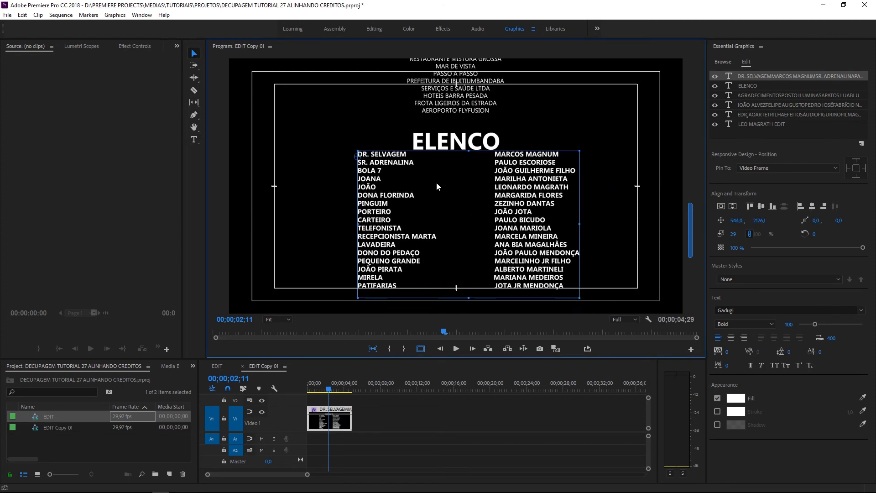
Centre the cast list, lower it slightly below ELENCO, and select DR. SELVAGEM through PATIFARIAS
left_click_drag(360, 161, 479, 165)
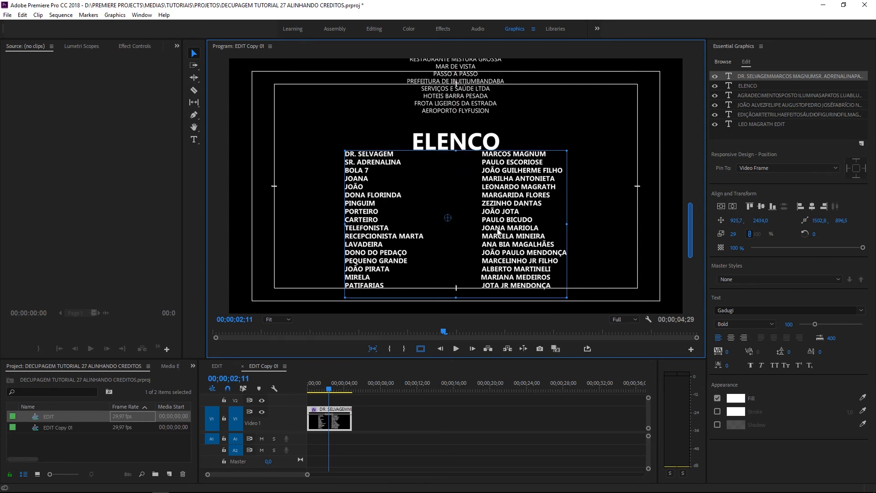
mouse_move(692, 237)
left_mouse_down()
mouse_move(695, 253)
mouse_move(699, 227)
left_mouse_up()
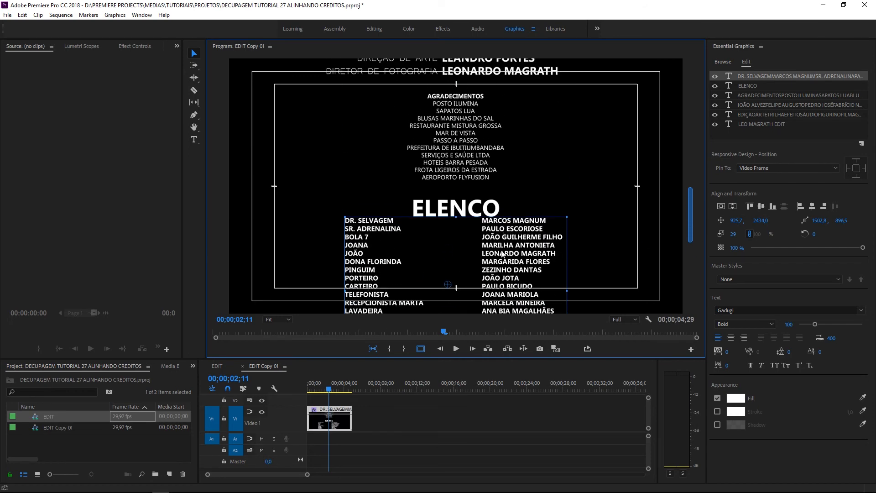
left_click_drag(694, 224, 664, 234)
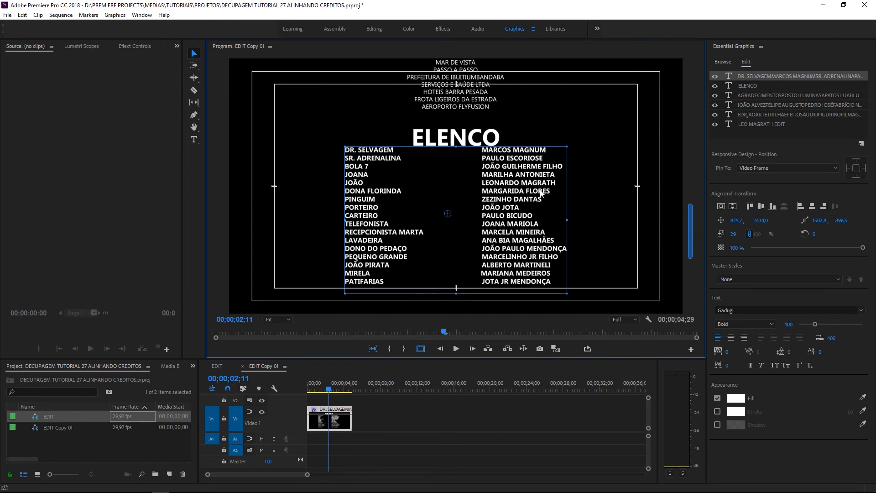
left_click_drag(760, 221, 787, 221)
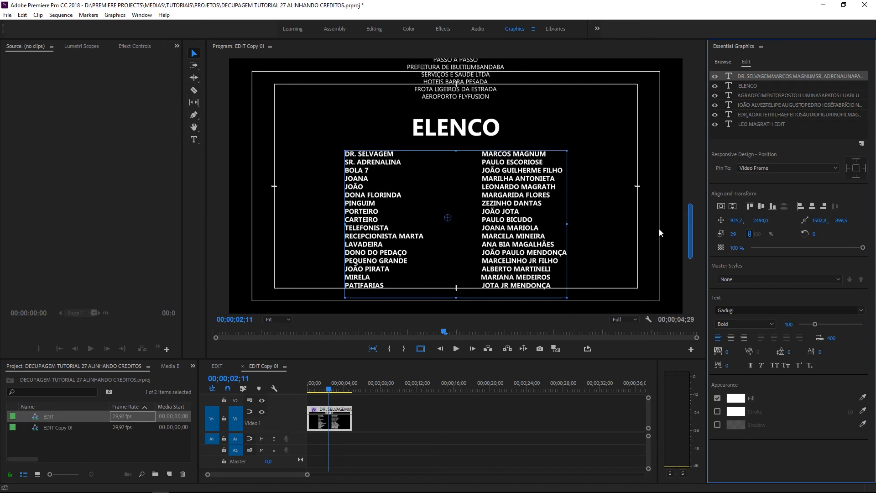
left_click(194, 140)
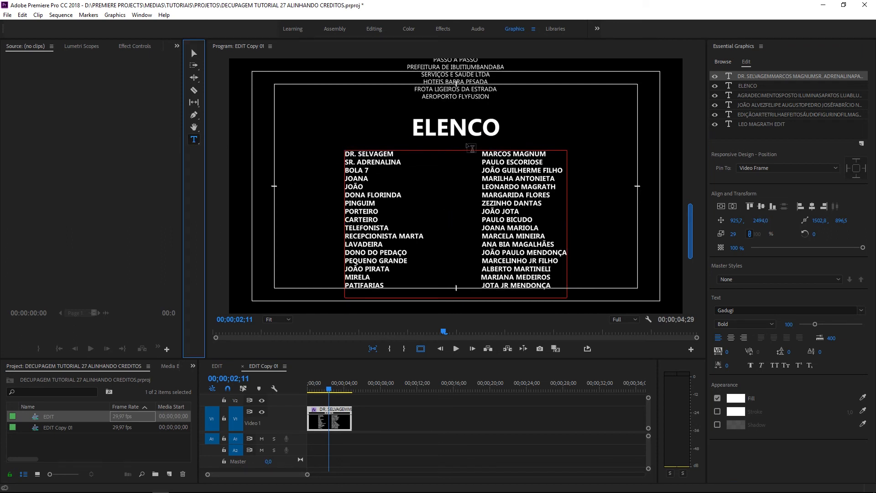
left_click_drag(485, 152, 546, 237)
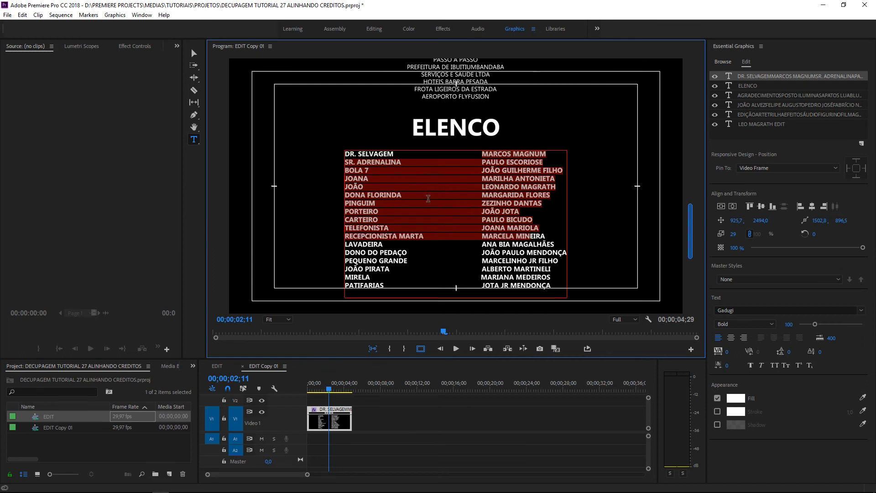
left_click_drag(388, 286, 325, 152)
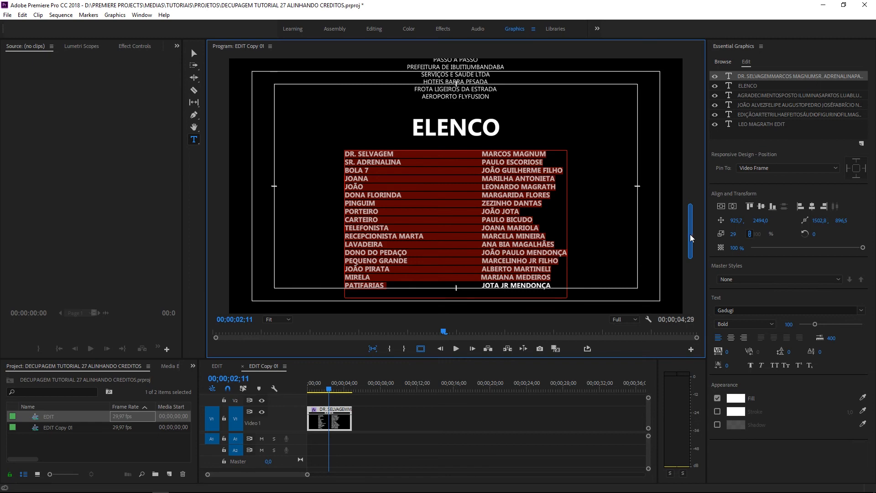
Reselect the credits clip and scroll the roll to check the ELENCO section
left_click(314, 437)
left_click(317, 427)
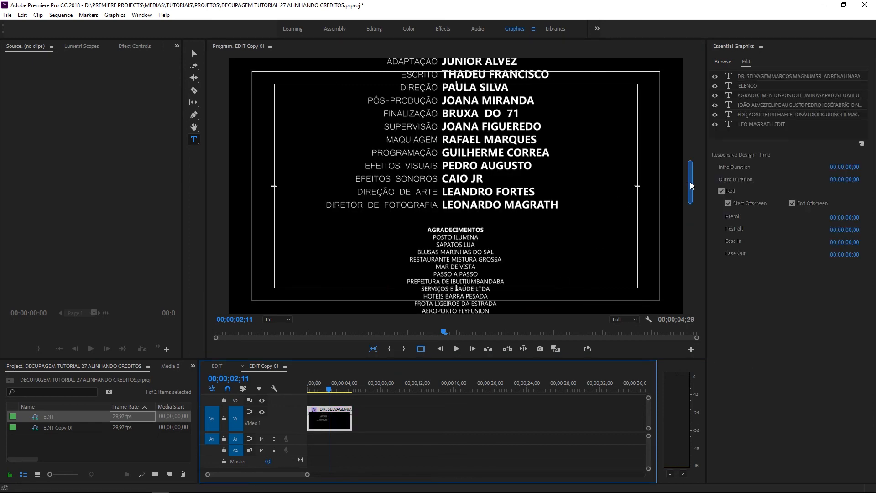
scroll(559, 190, "down", 5)
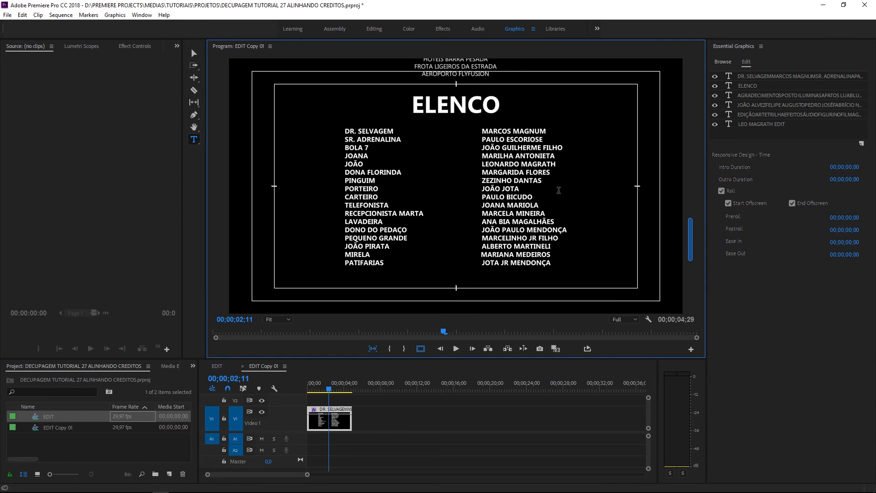
scroll(691, 245, "up", 5)
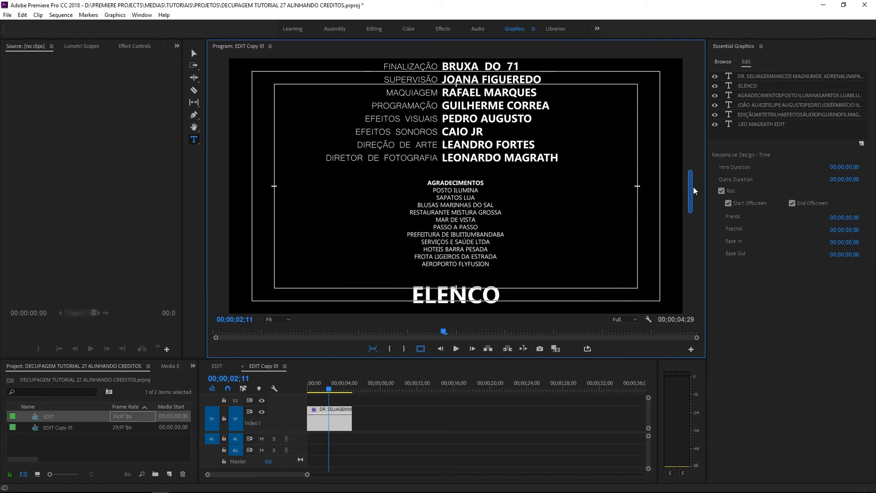
left_click_drag(691, 184, 671, 242)
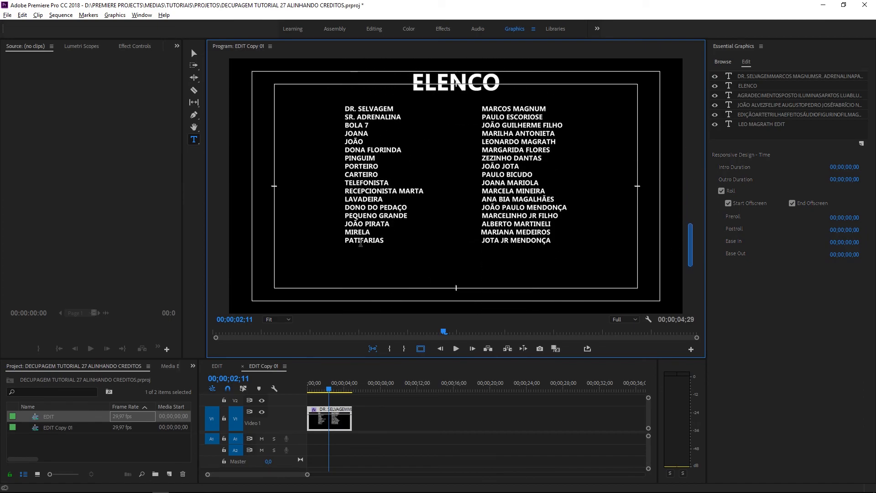
Switch to WordPad and check the last cast lines, MIRELA and PATIFARIAS
key("alt+Tab")
left_click(358, 367)
left_click_drag(336, 370, 319, 352)
left_click(318, 352)
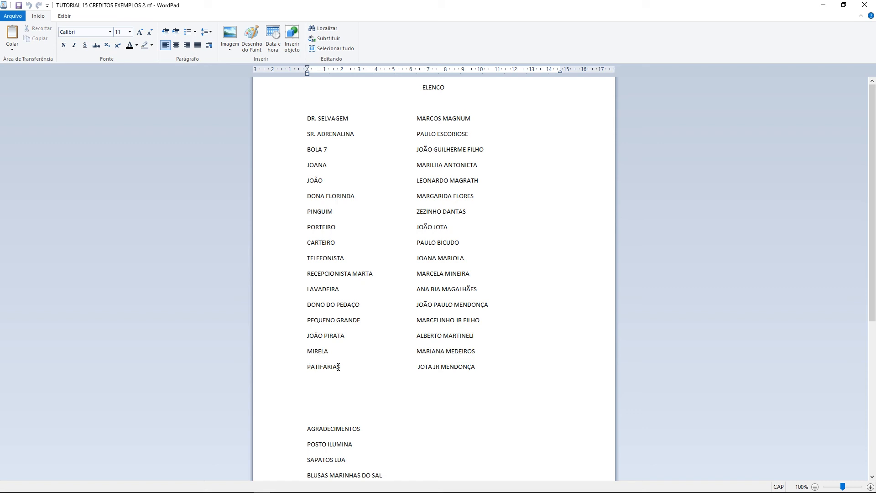
Review the two-column cast list in WordPad, then return to Premiere Pro
left_click_drag(475, 368, 302, 120)
left_click(359, 170)
key("alt+Tab")
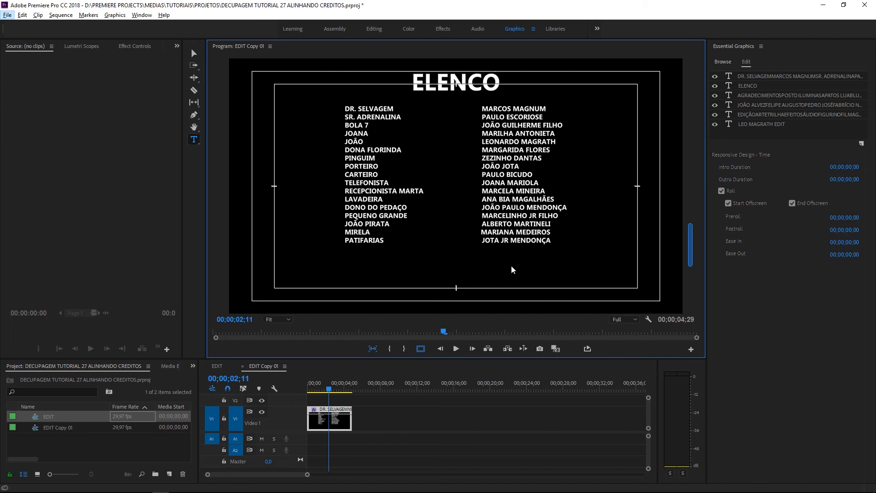
left_click_drag(377, 407, 344, 427)
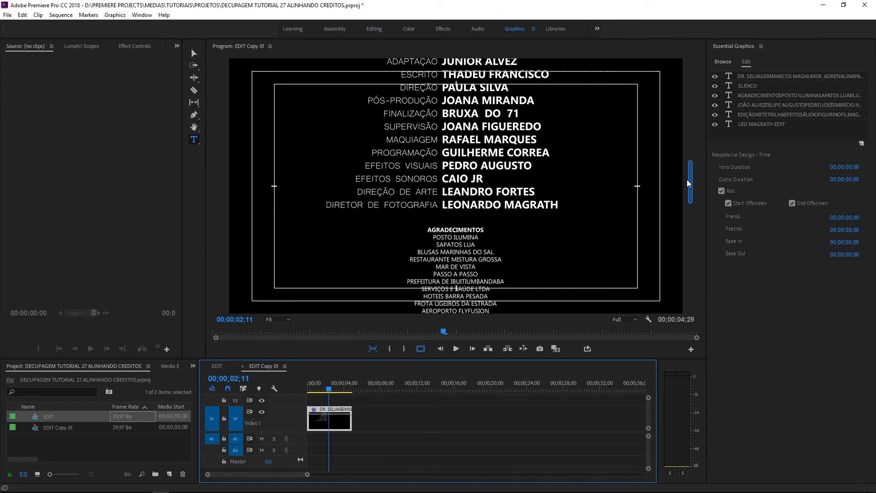
scroll(375, 177, "down", 10)
left_click(355, 114)
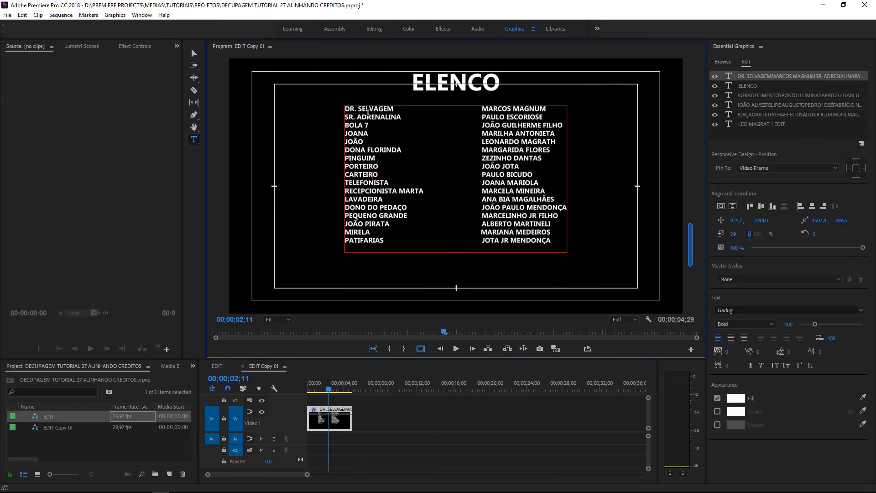
left_click_drag(484, 110, 556, 116)
key("BackSpace")
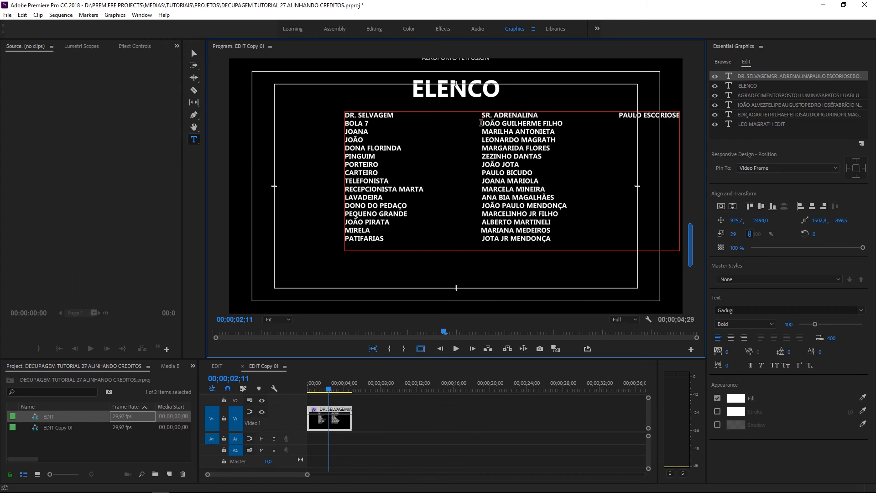
key("ctrl+z")
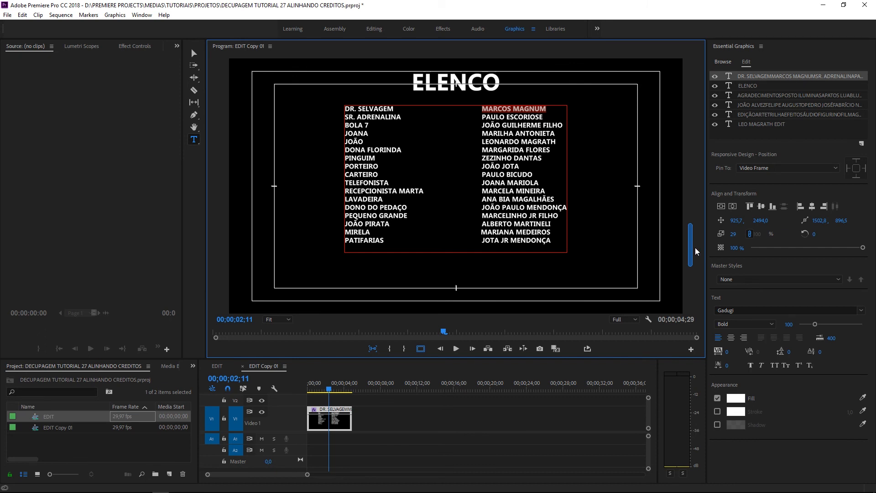
left_click_drag(691, 248, 690, 234)
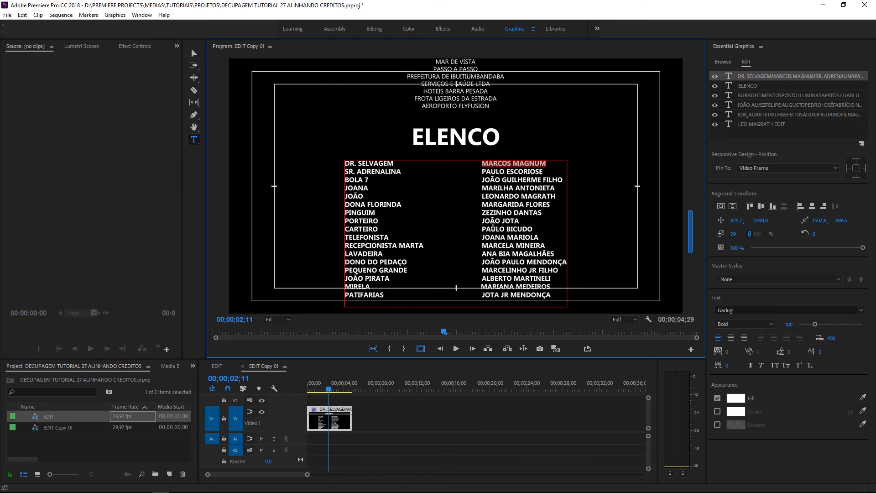
left_click(735, 235)
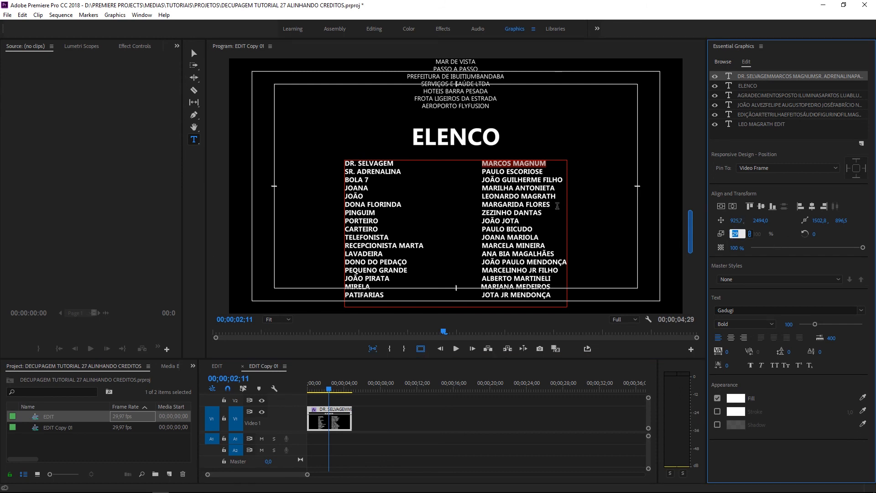
left_click_drag(690, 235, 687, 126)
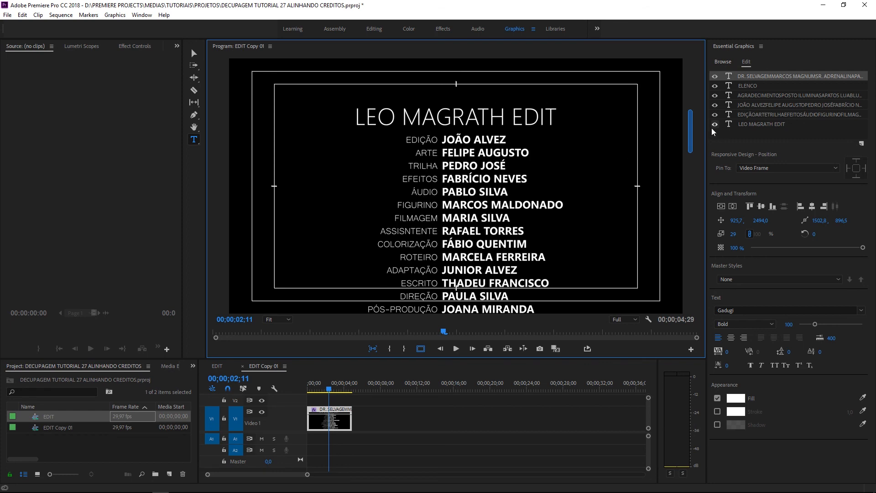
Unlink the cast list's width and height scaling and shift the block lower
scroll(538, 182, "down", 5)
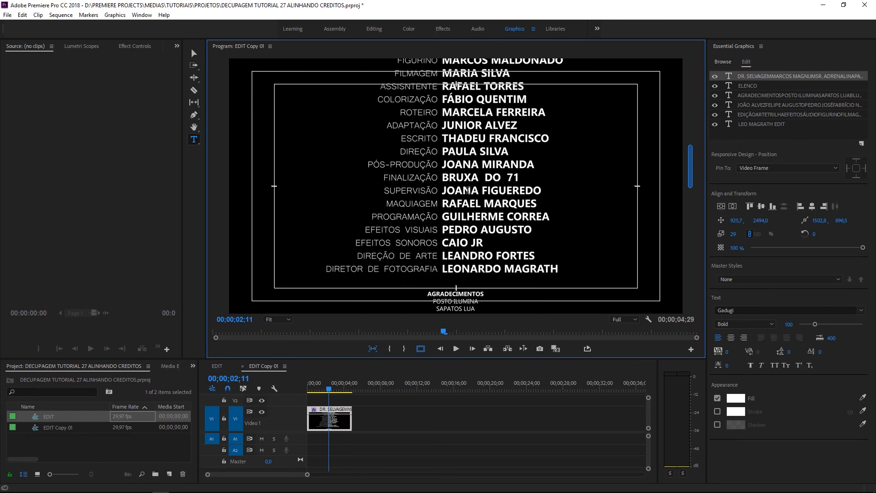
left_click_drag(690, 181, 685, 259)
key("Escape")
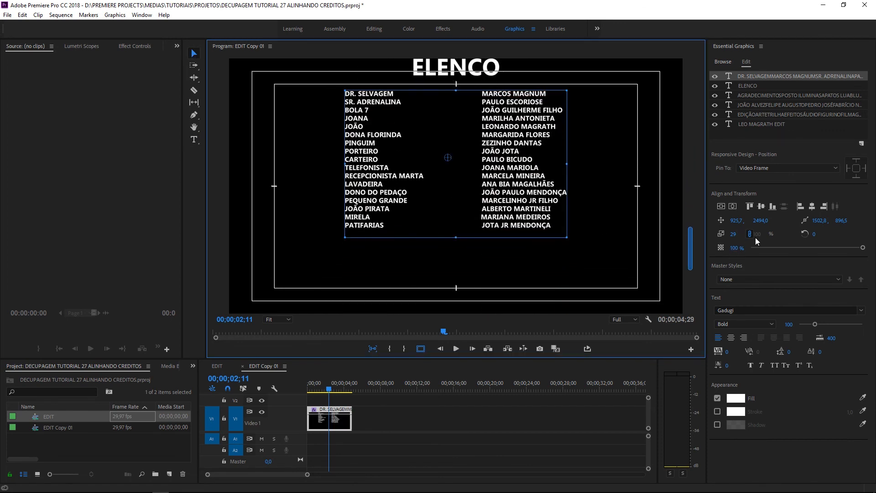
key("alt")
left_click(750, 234)
left_click_drag(759, 219, 726, 235)
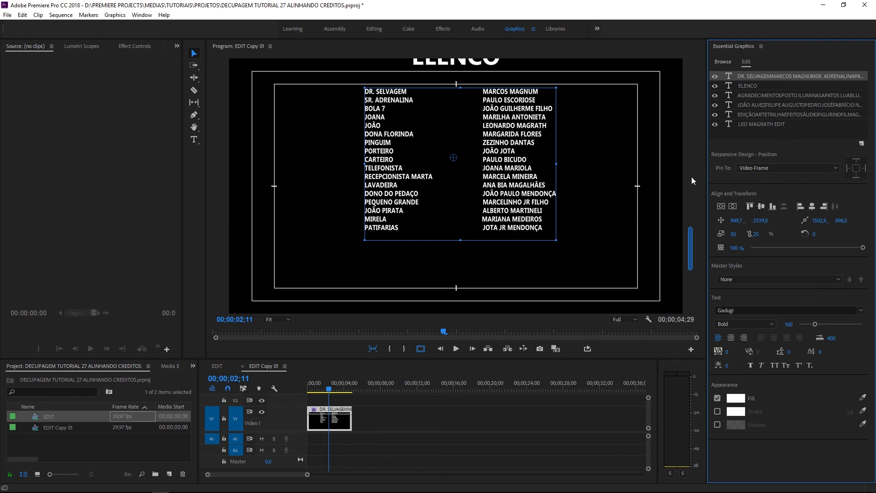
Enlarge the cast list text block and move it further down the roll
left_click_drag(554, 241, 580, 277)
left_click_drag(558, 231, 557, 248)
left_click_drag(690, 255, 699, 236)
left_click_drag(528, 210, 511, 143)
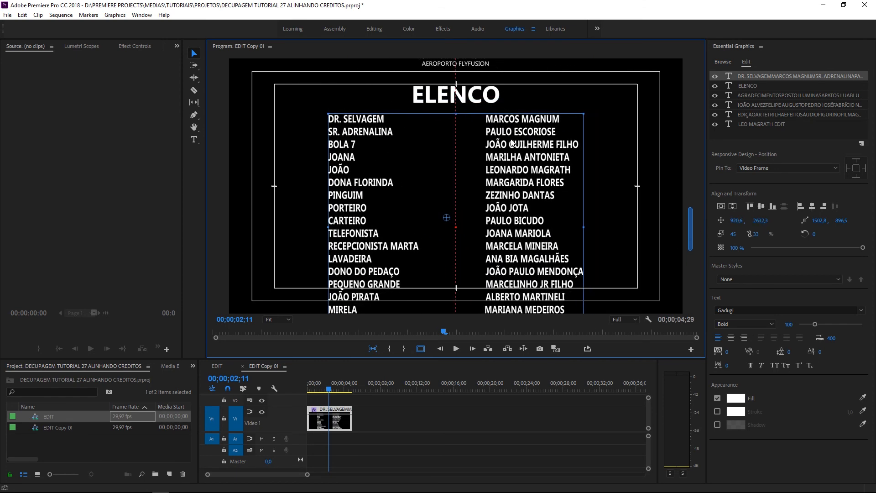
left_click_drag(690, 244, 688, 257)
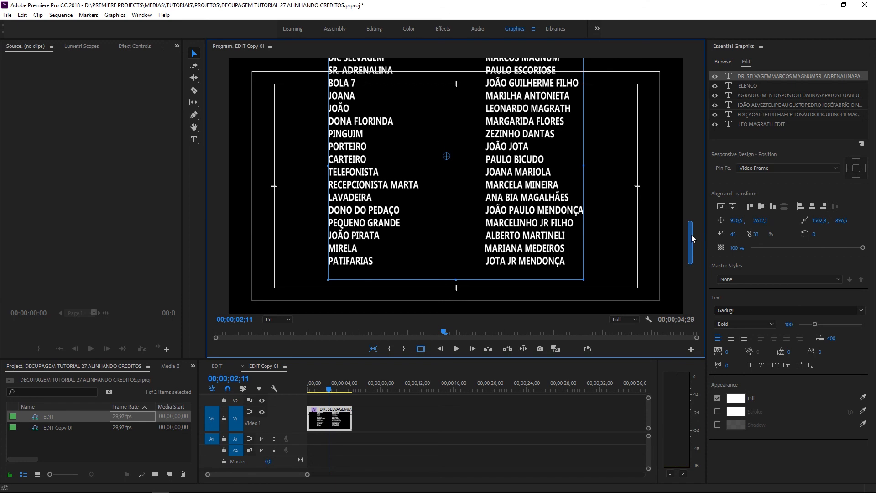
left_click_drag(691, 235, 691, 217)
Settle the cast list at an uneven 41 by 27 scale, centred under ELENCO
left_click_drag(584, 133, 559, 146)
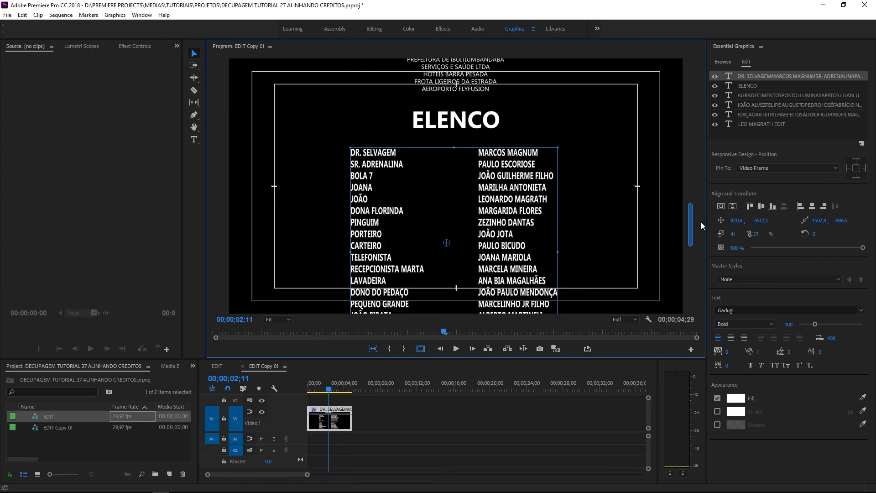
left_click_drag(693, 225, 703, 148)
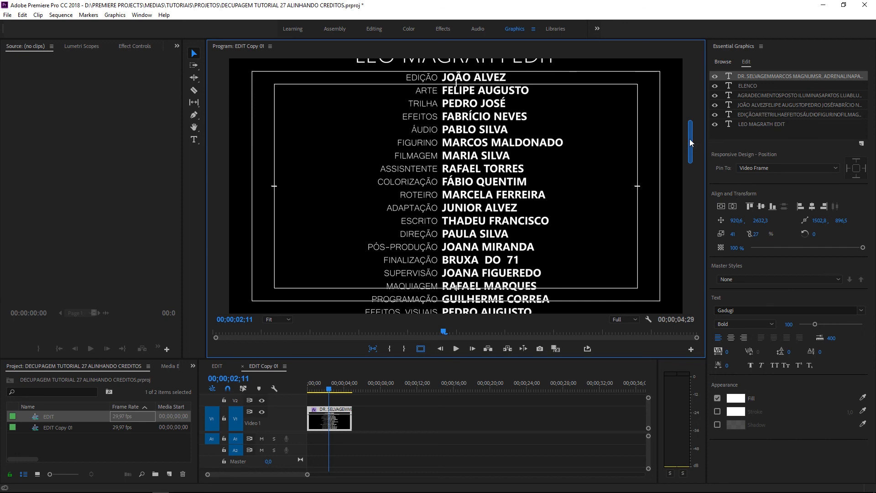
left_click_drag(690, 139, 690, 171)
left_click_drag(362, 404, 338, 413)
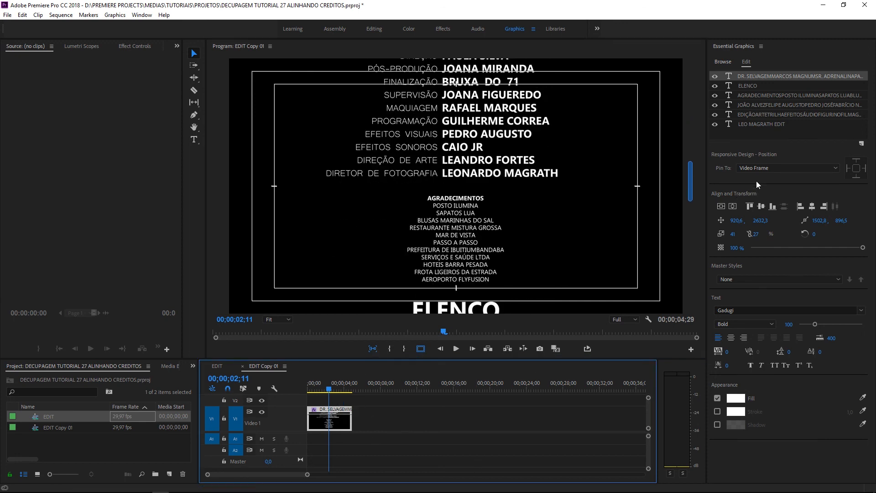
left_click_drag(692, 177, 692, 194)
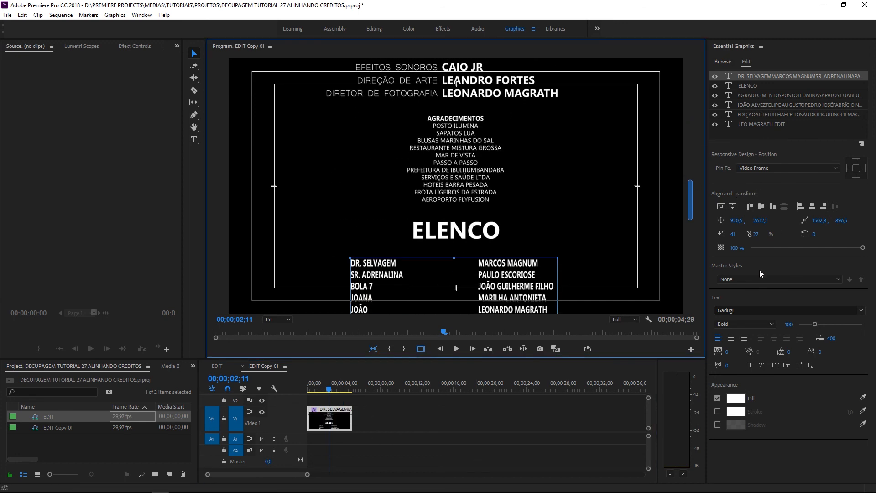
Park the playhead at 00;00;03;24 with the credits clip reselected
left_click(438, 407)
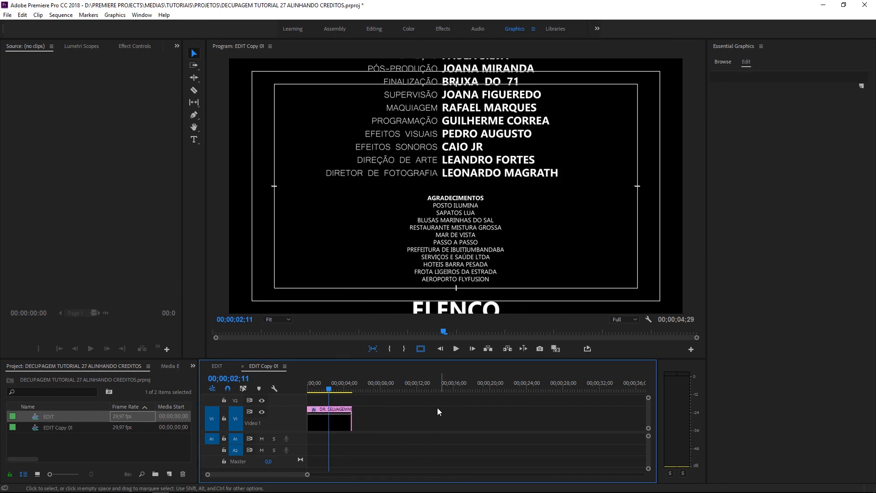
left_click(342, 388)
left_click(331, 419)
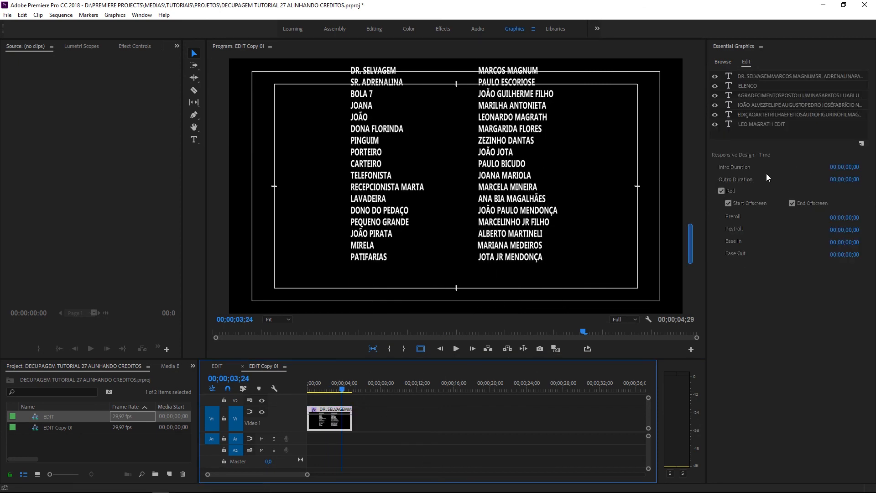
scroll(699, 171, "up", 5)
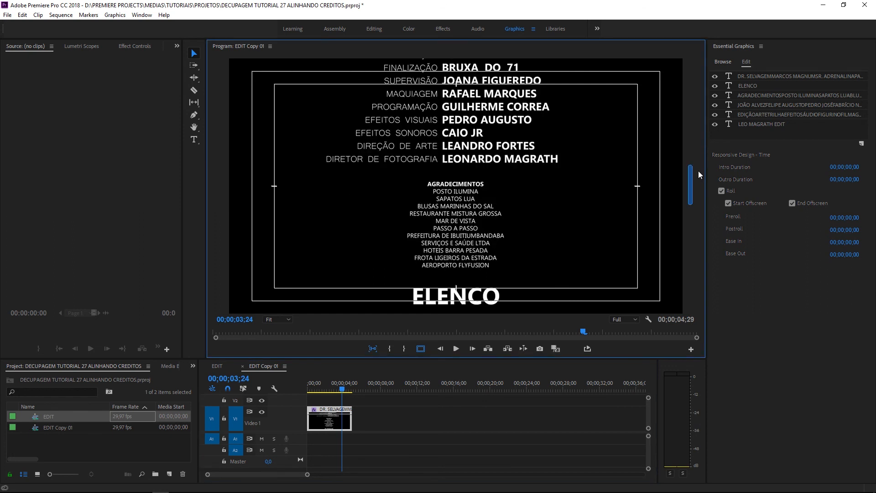